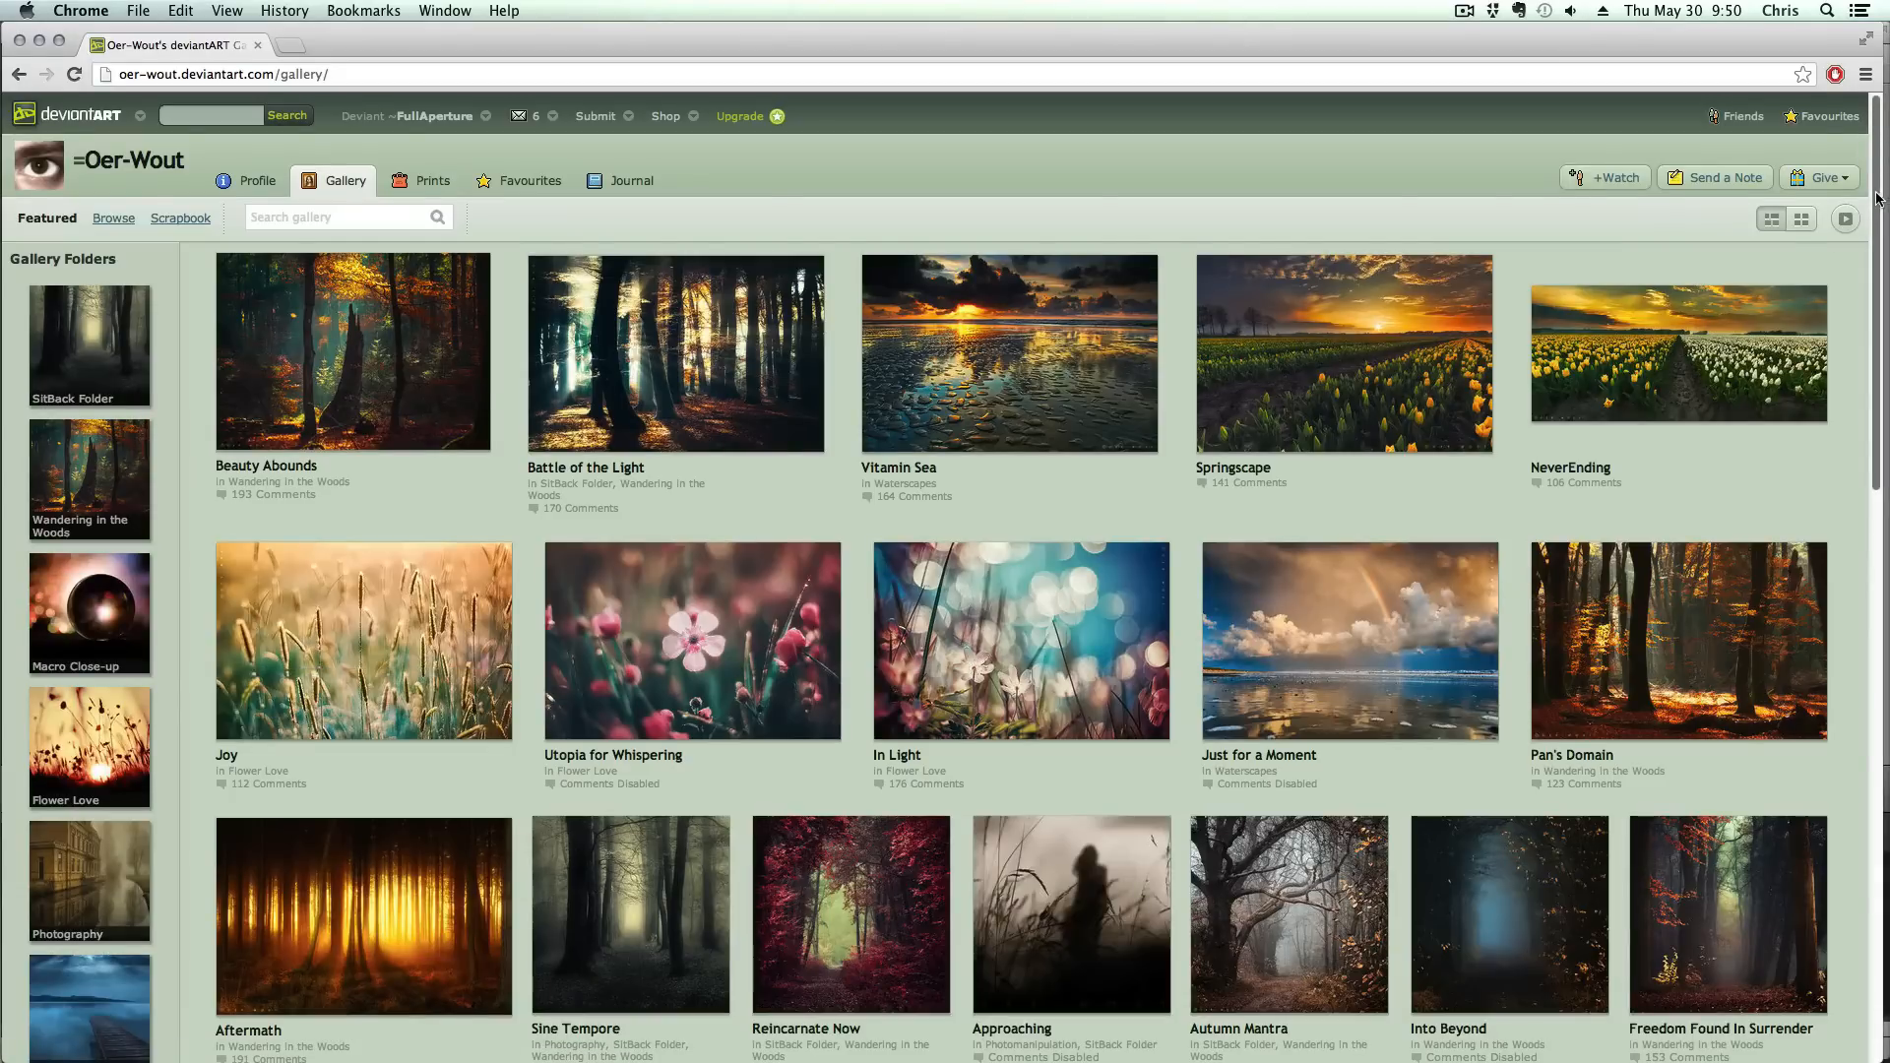
# Look through the reference forest photos and the misty forest stock image, close the preview and switch to Adobe Photoshop CS6
pyautogui.moveTo(1876, 198); pyautogui.dragTo(1871, 450)
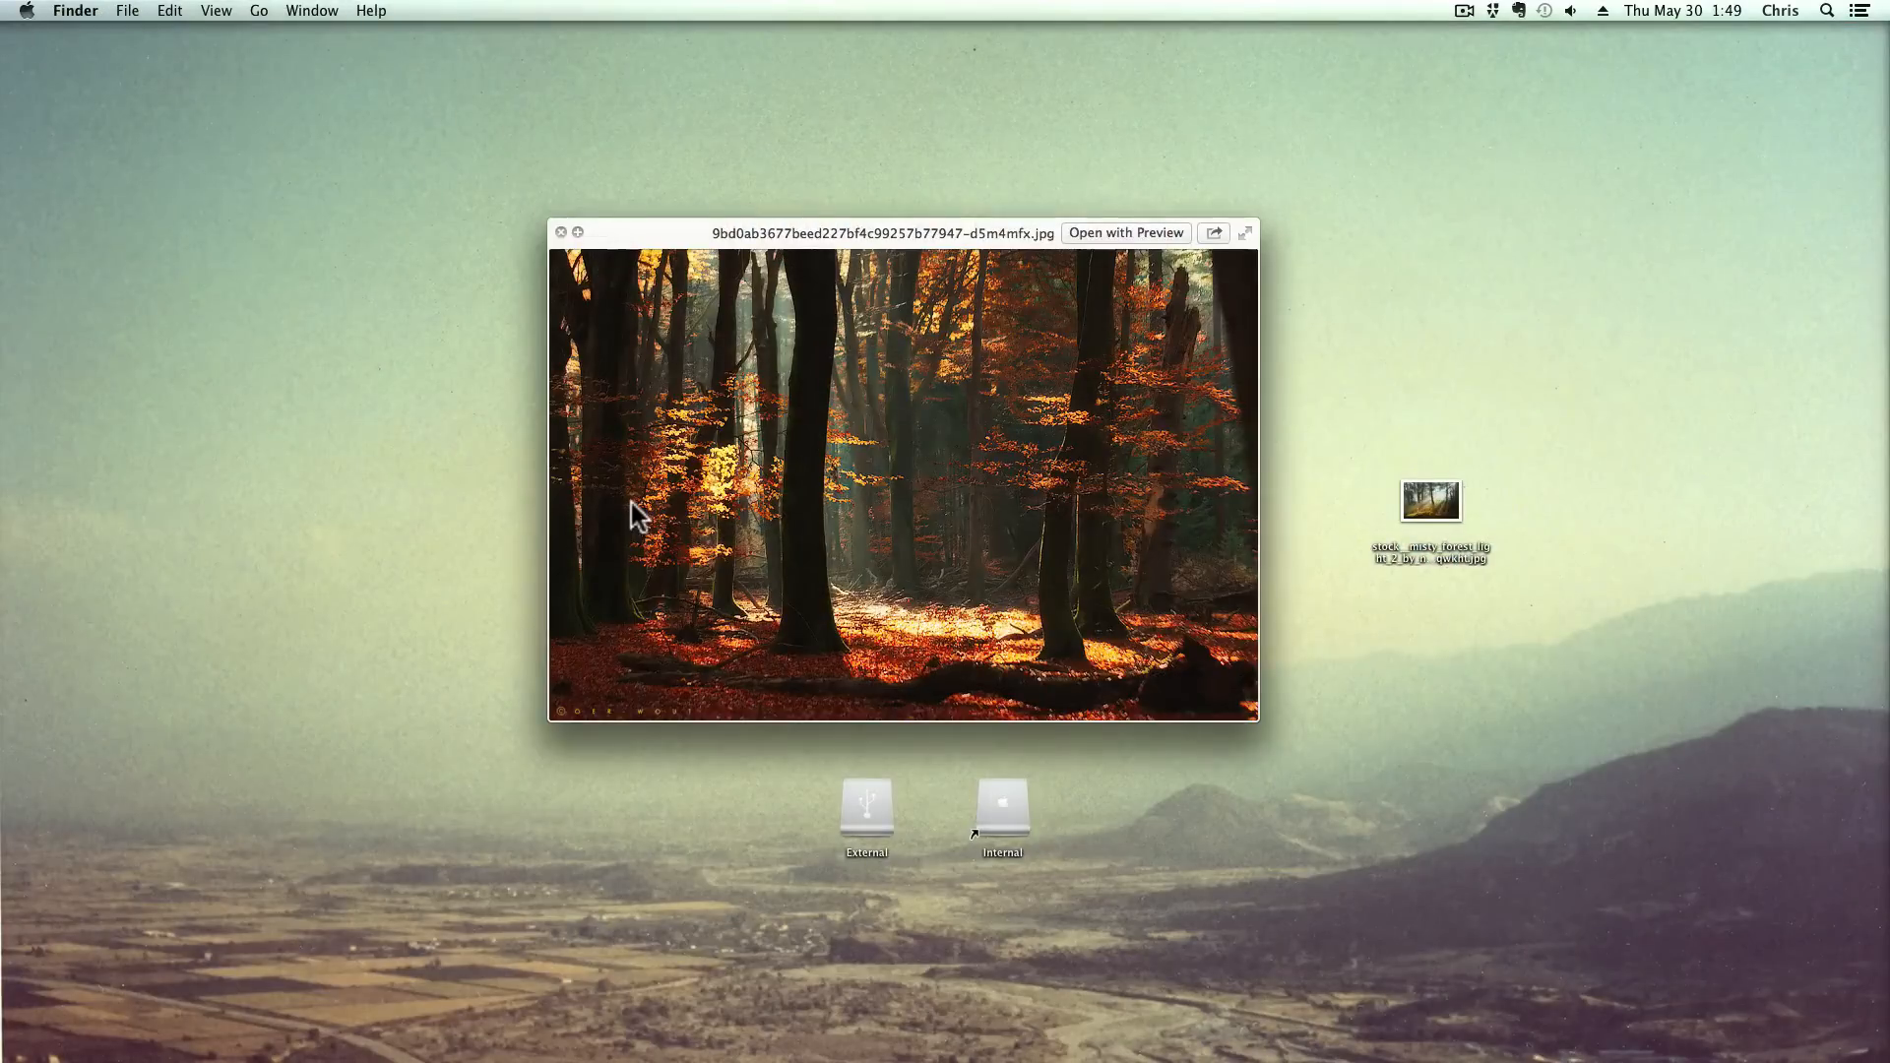
pyautogui.press('Right')
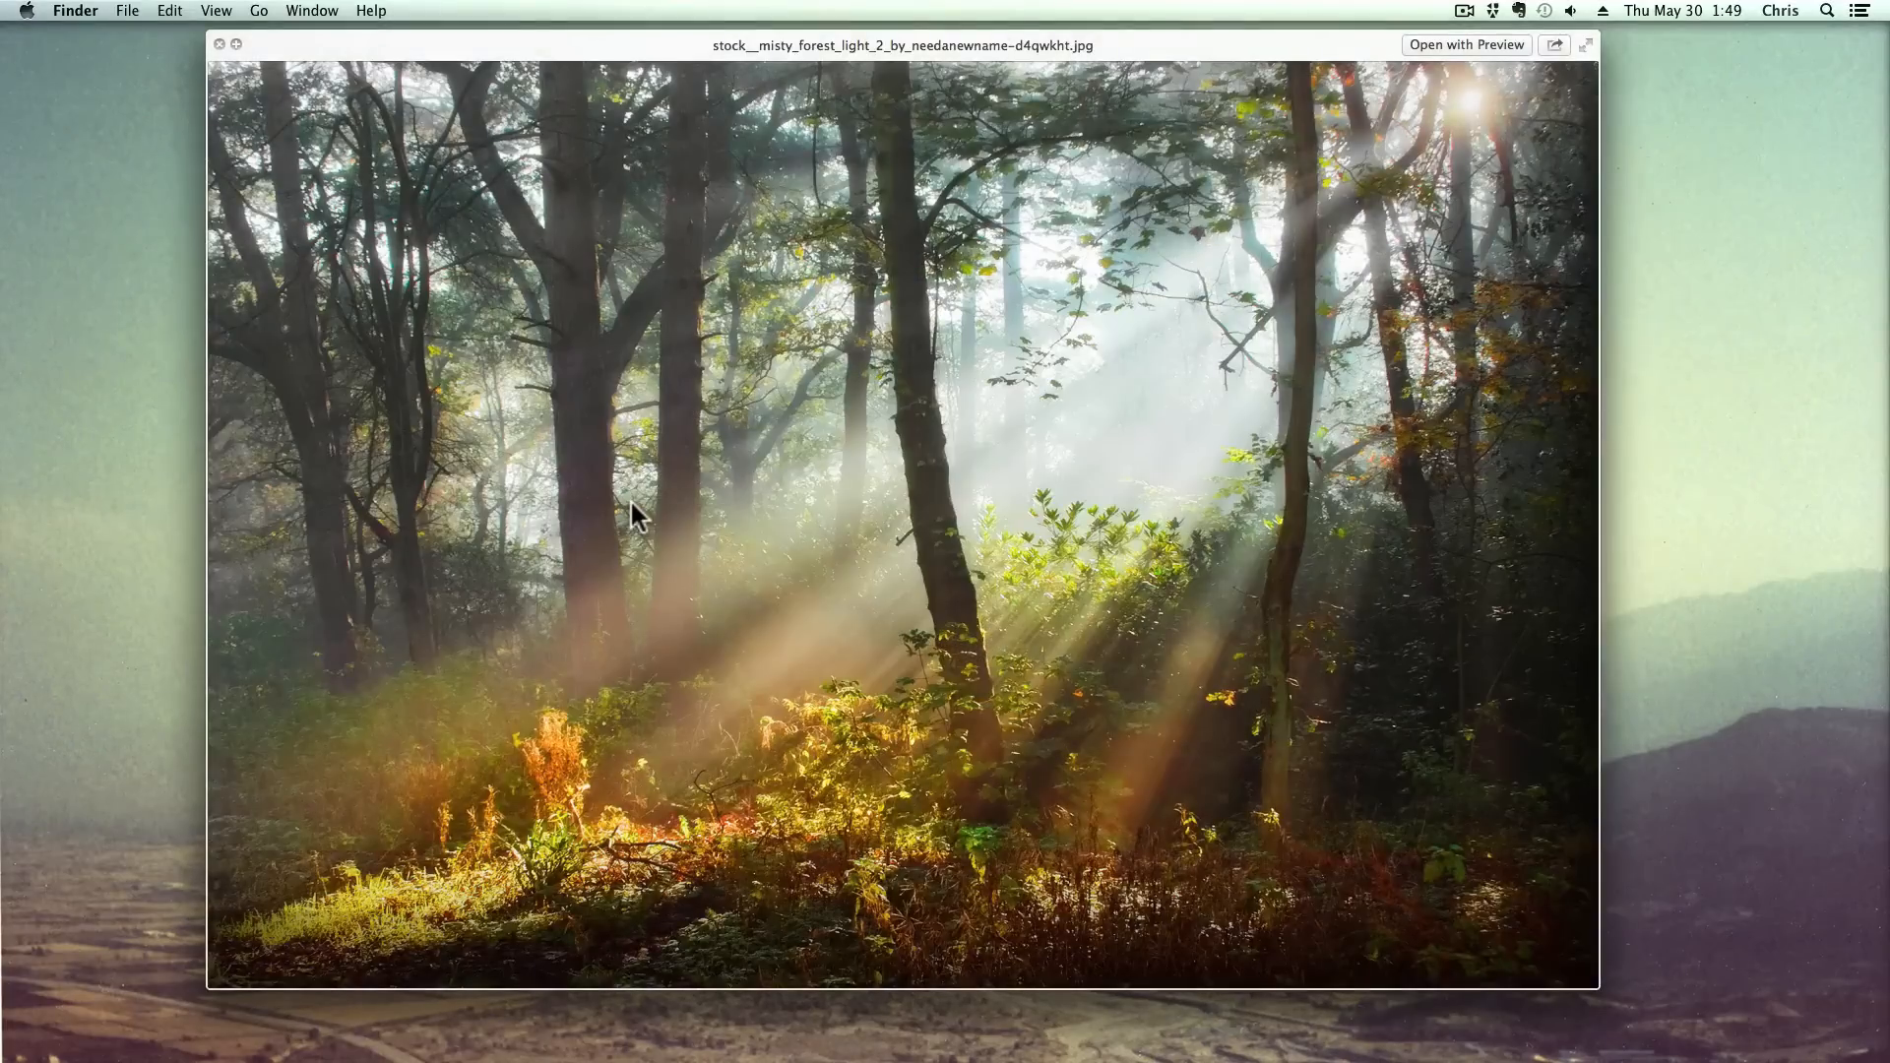
pyautogui.click(219, 44)
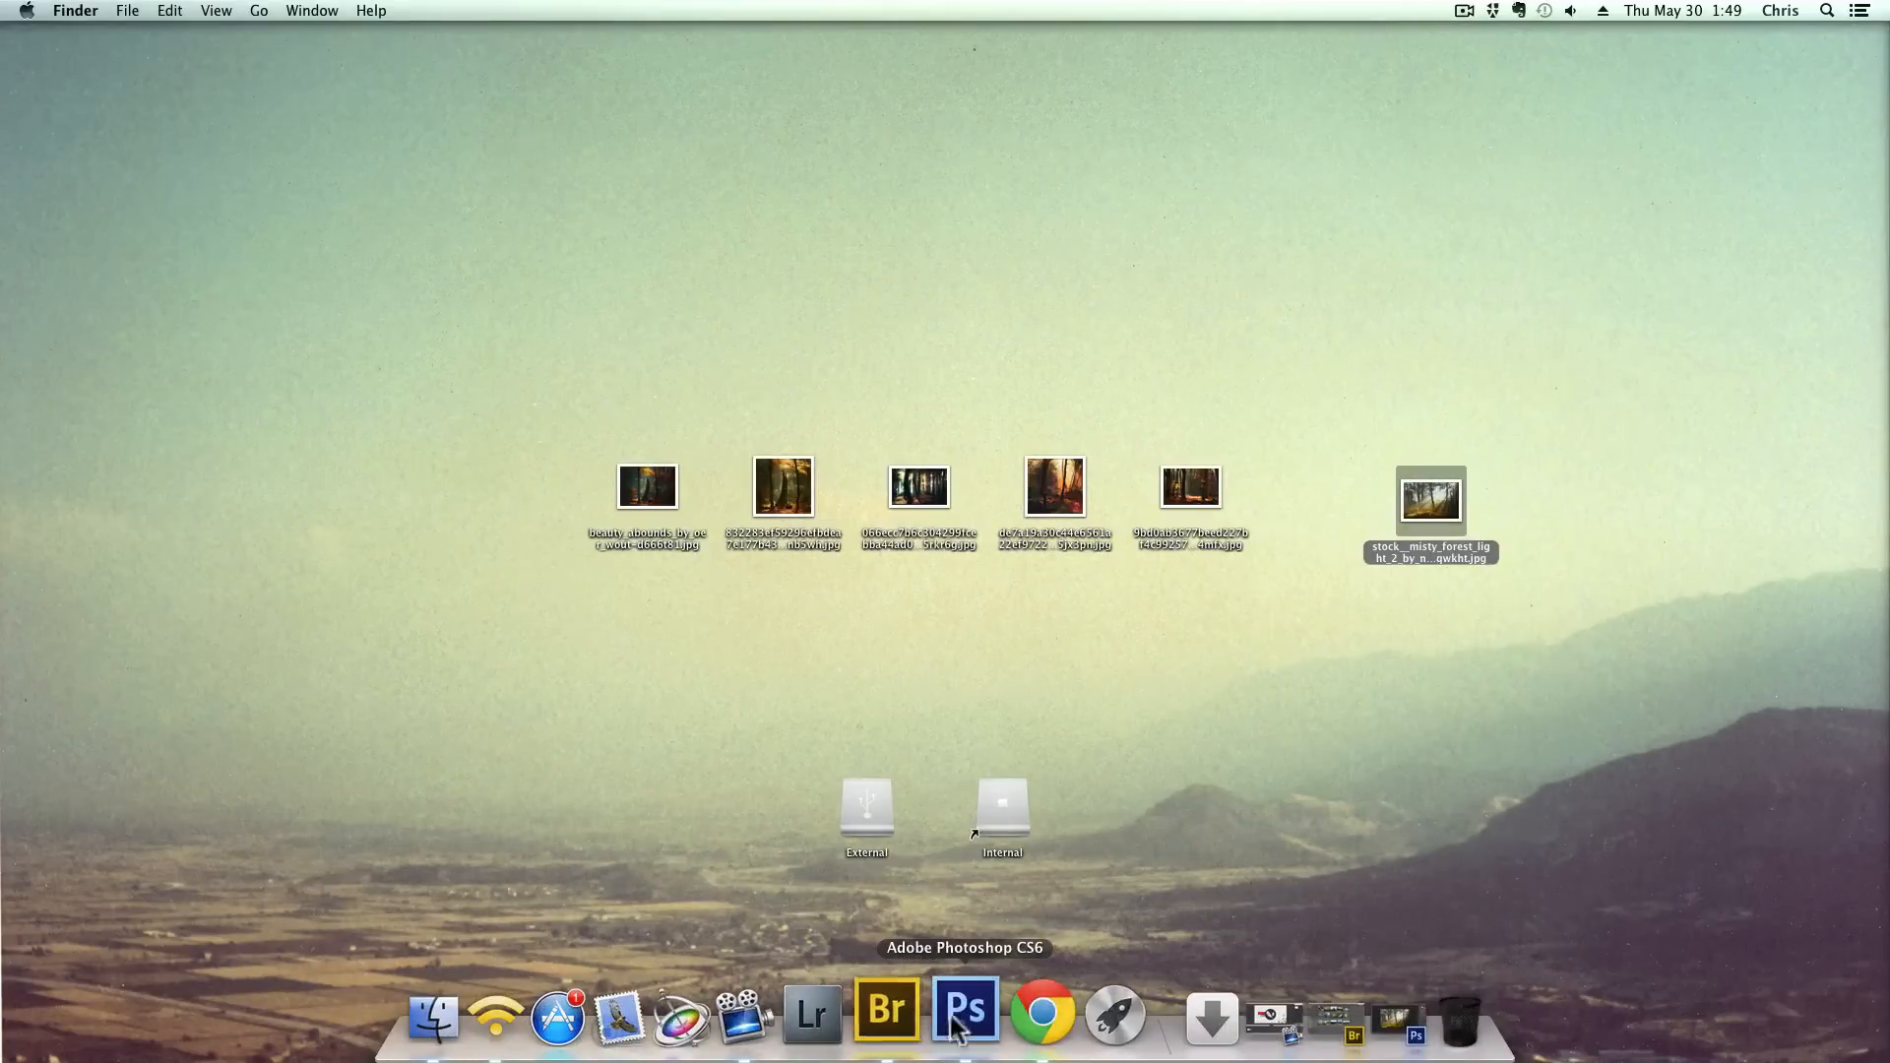
pyautogui.click(962, 1024)
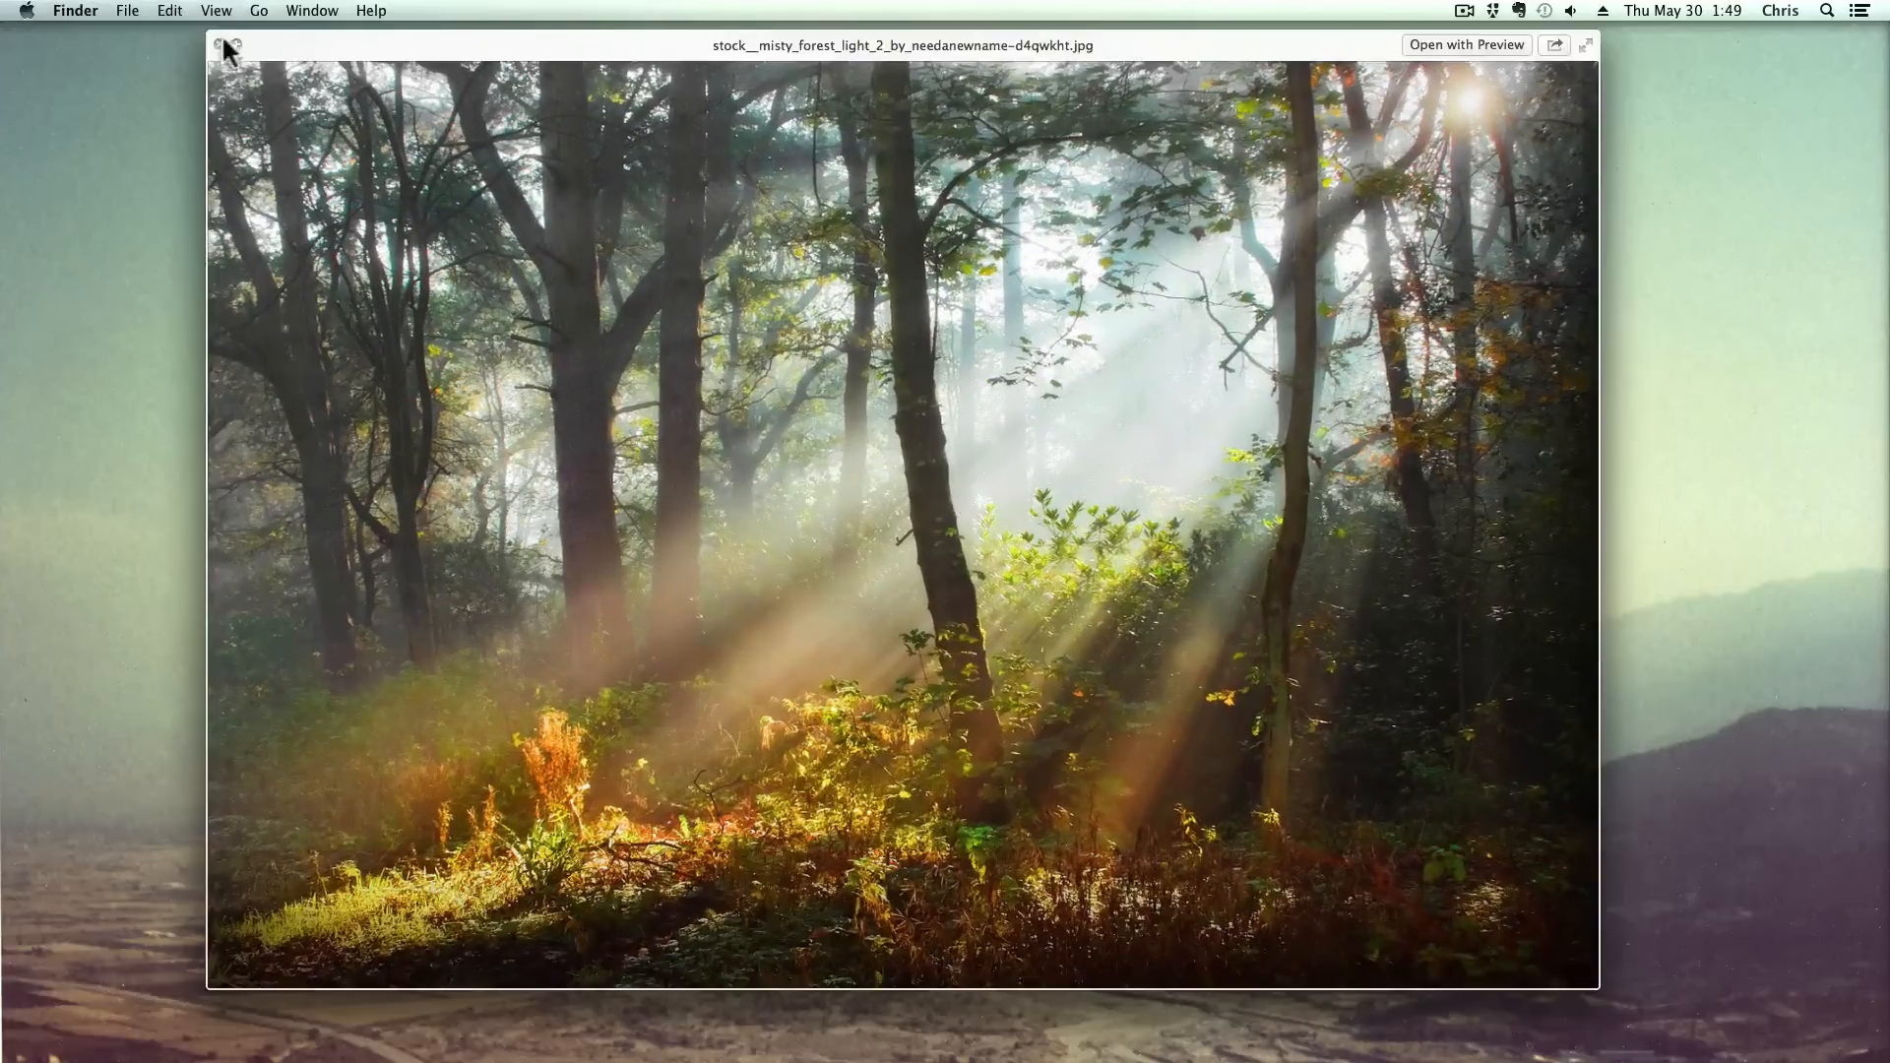
pyautogui.click(220, 46)
pyautogui.moveTo(890, 1051)
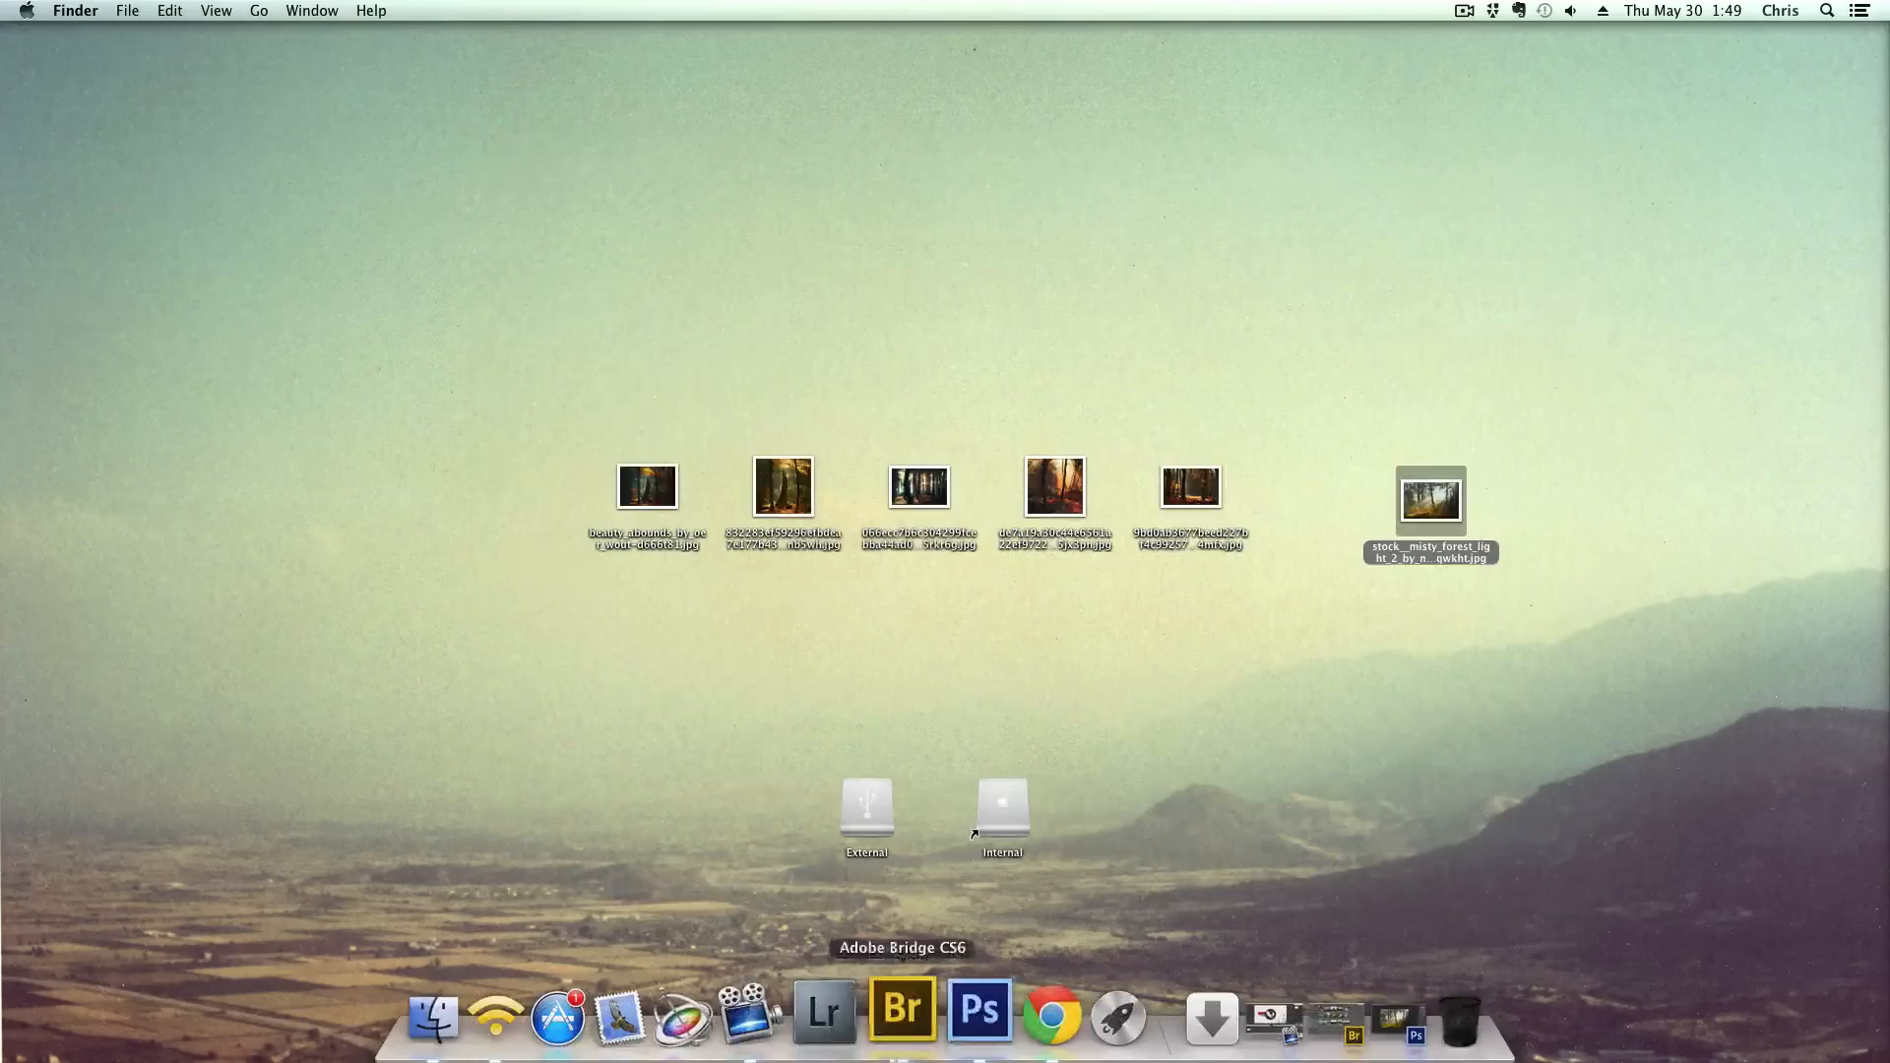
pyautogui.click(983, 1012)
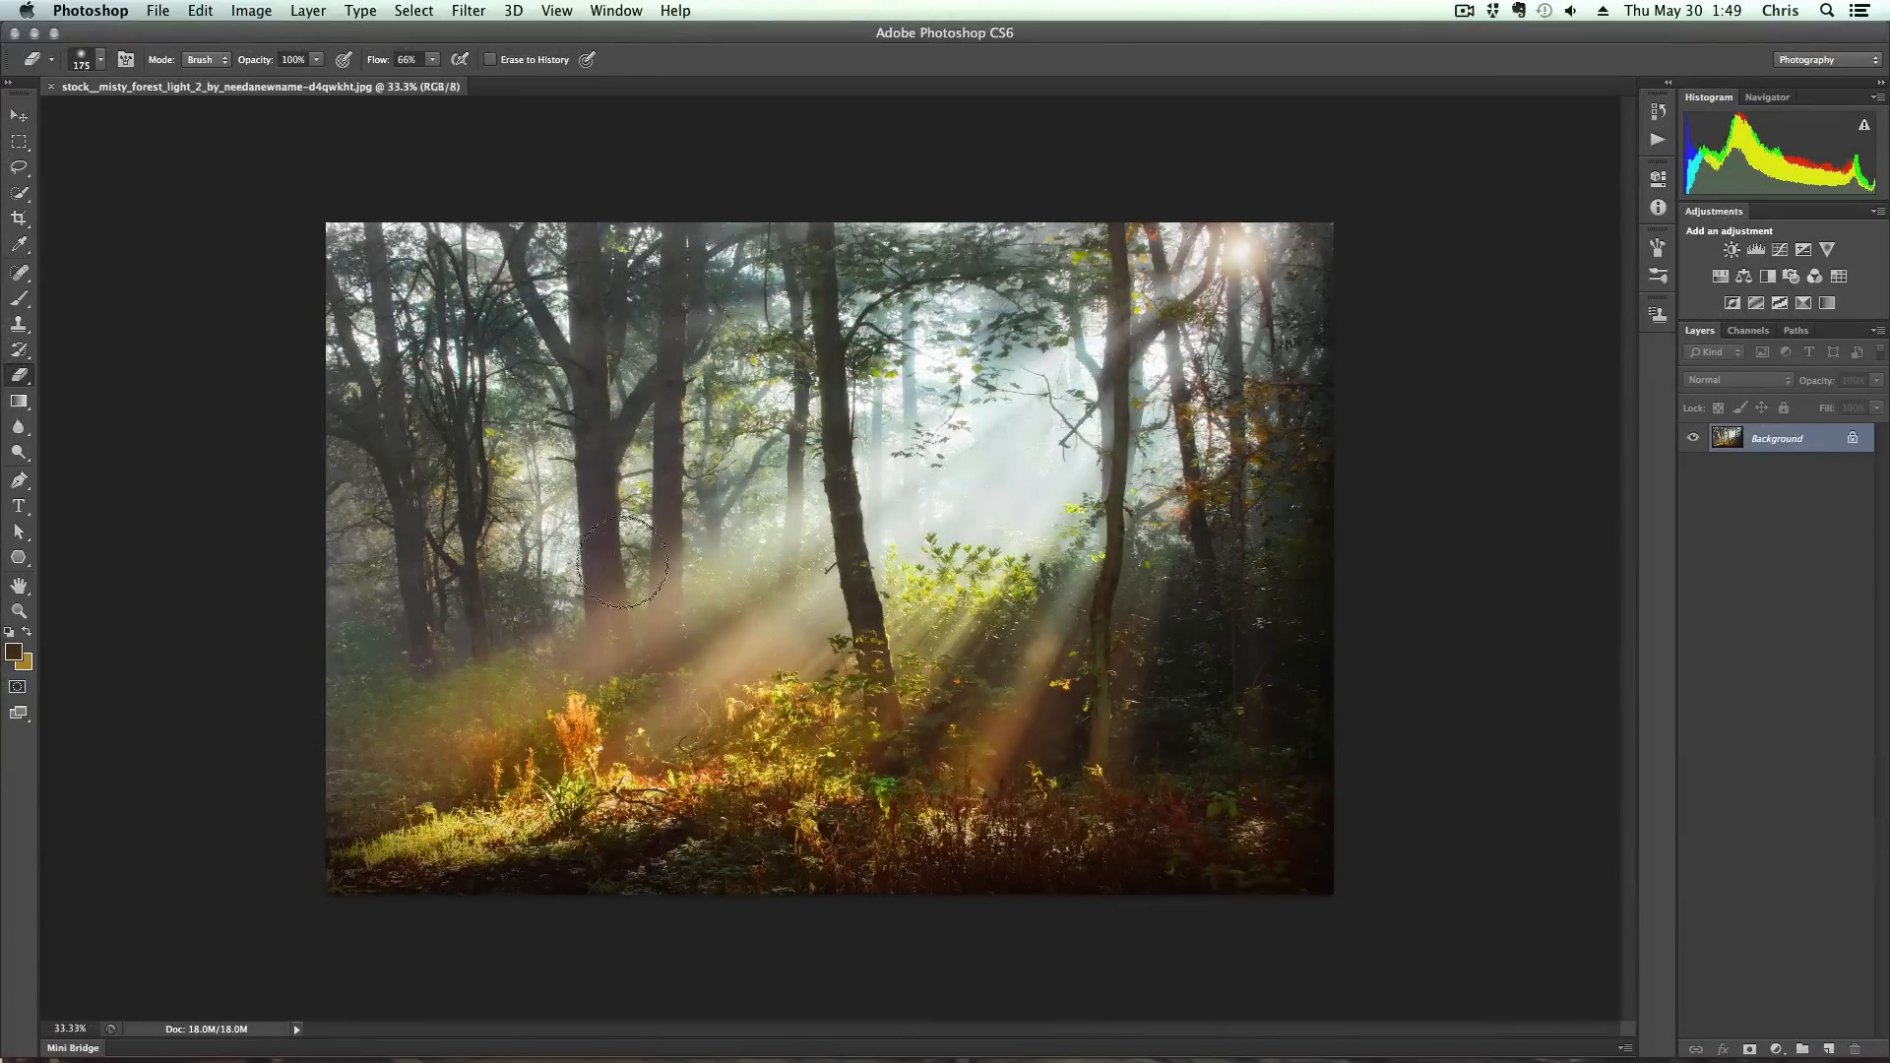
# Duplicate the Background layer of the misty forest photo four times
pyautogui.moveTo(828, 559); pyautogui.dragTo(886, 511)
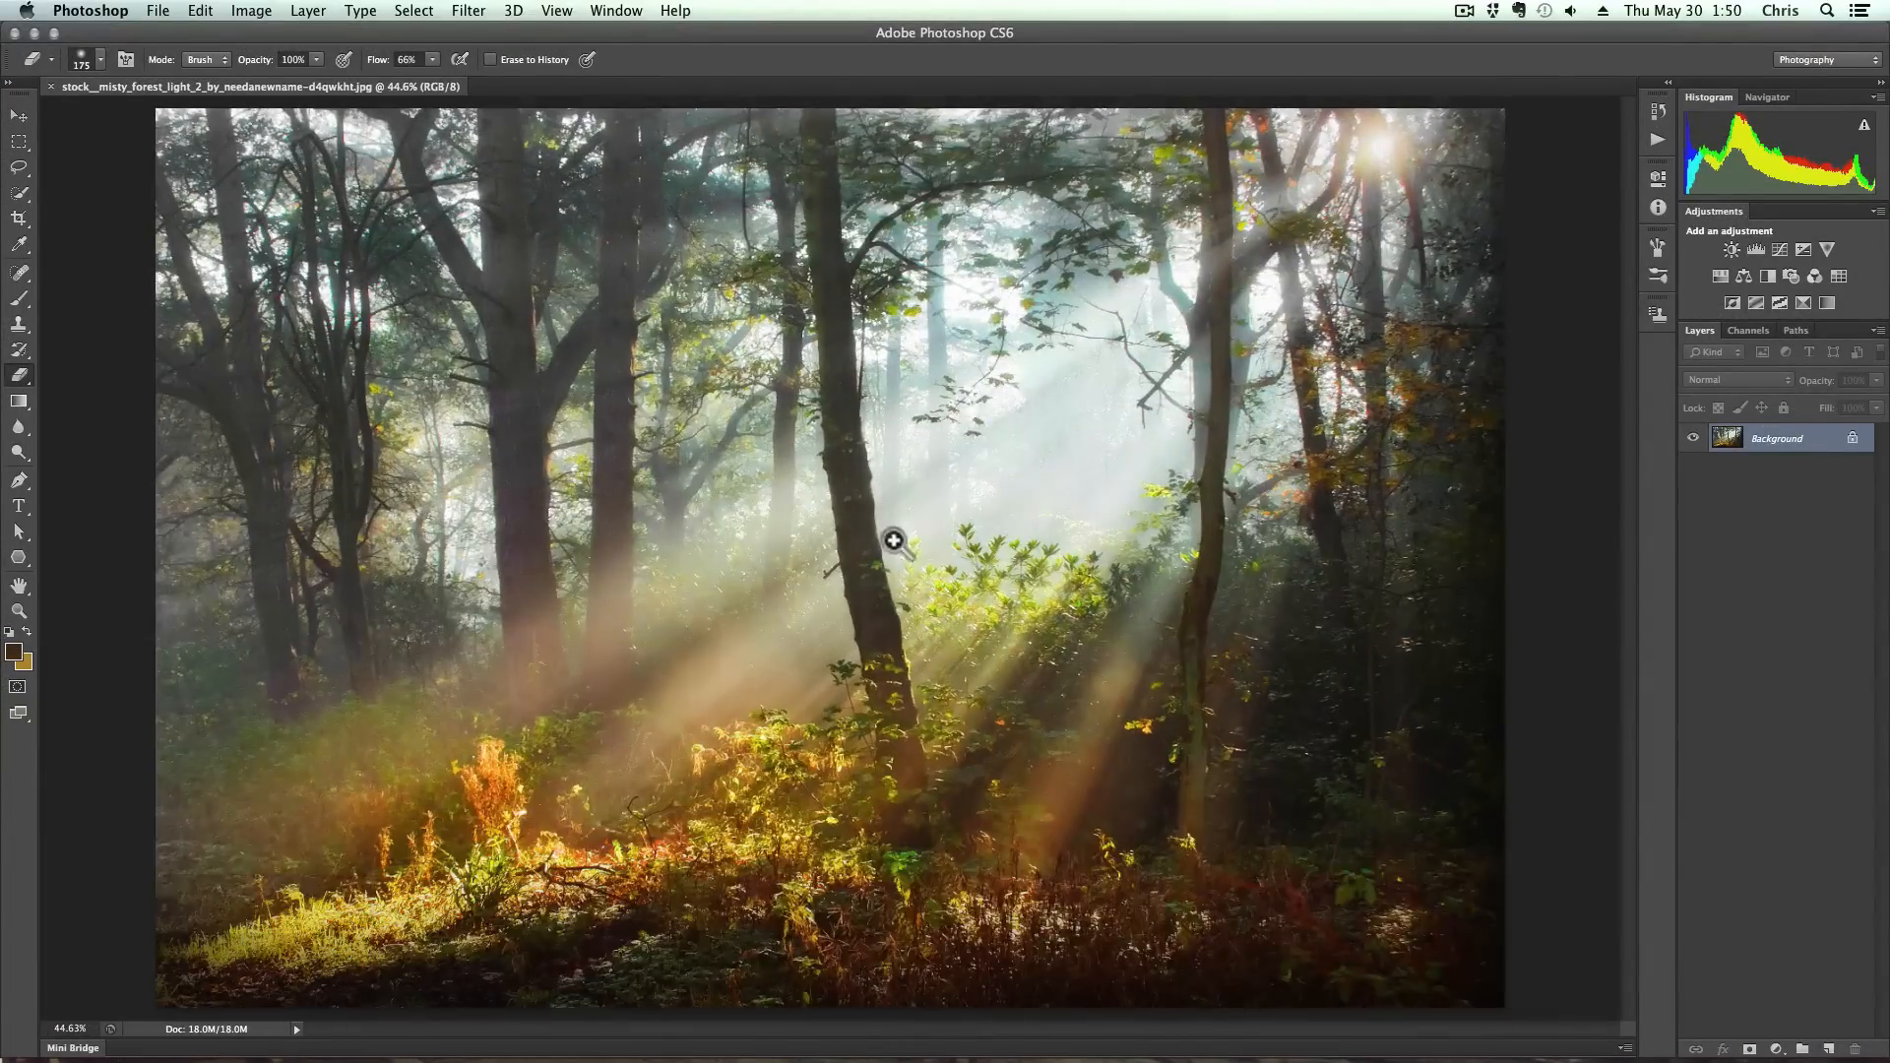
pyautogui.click(893, 540)
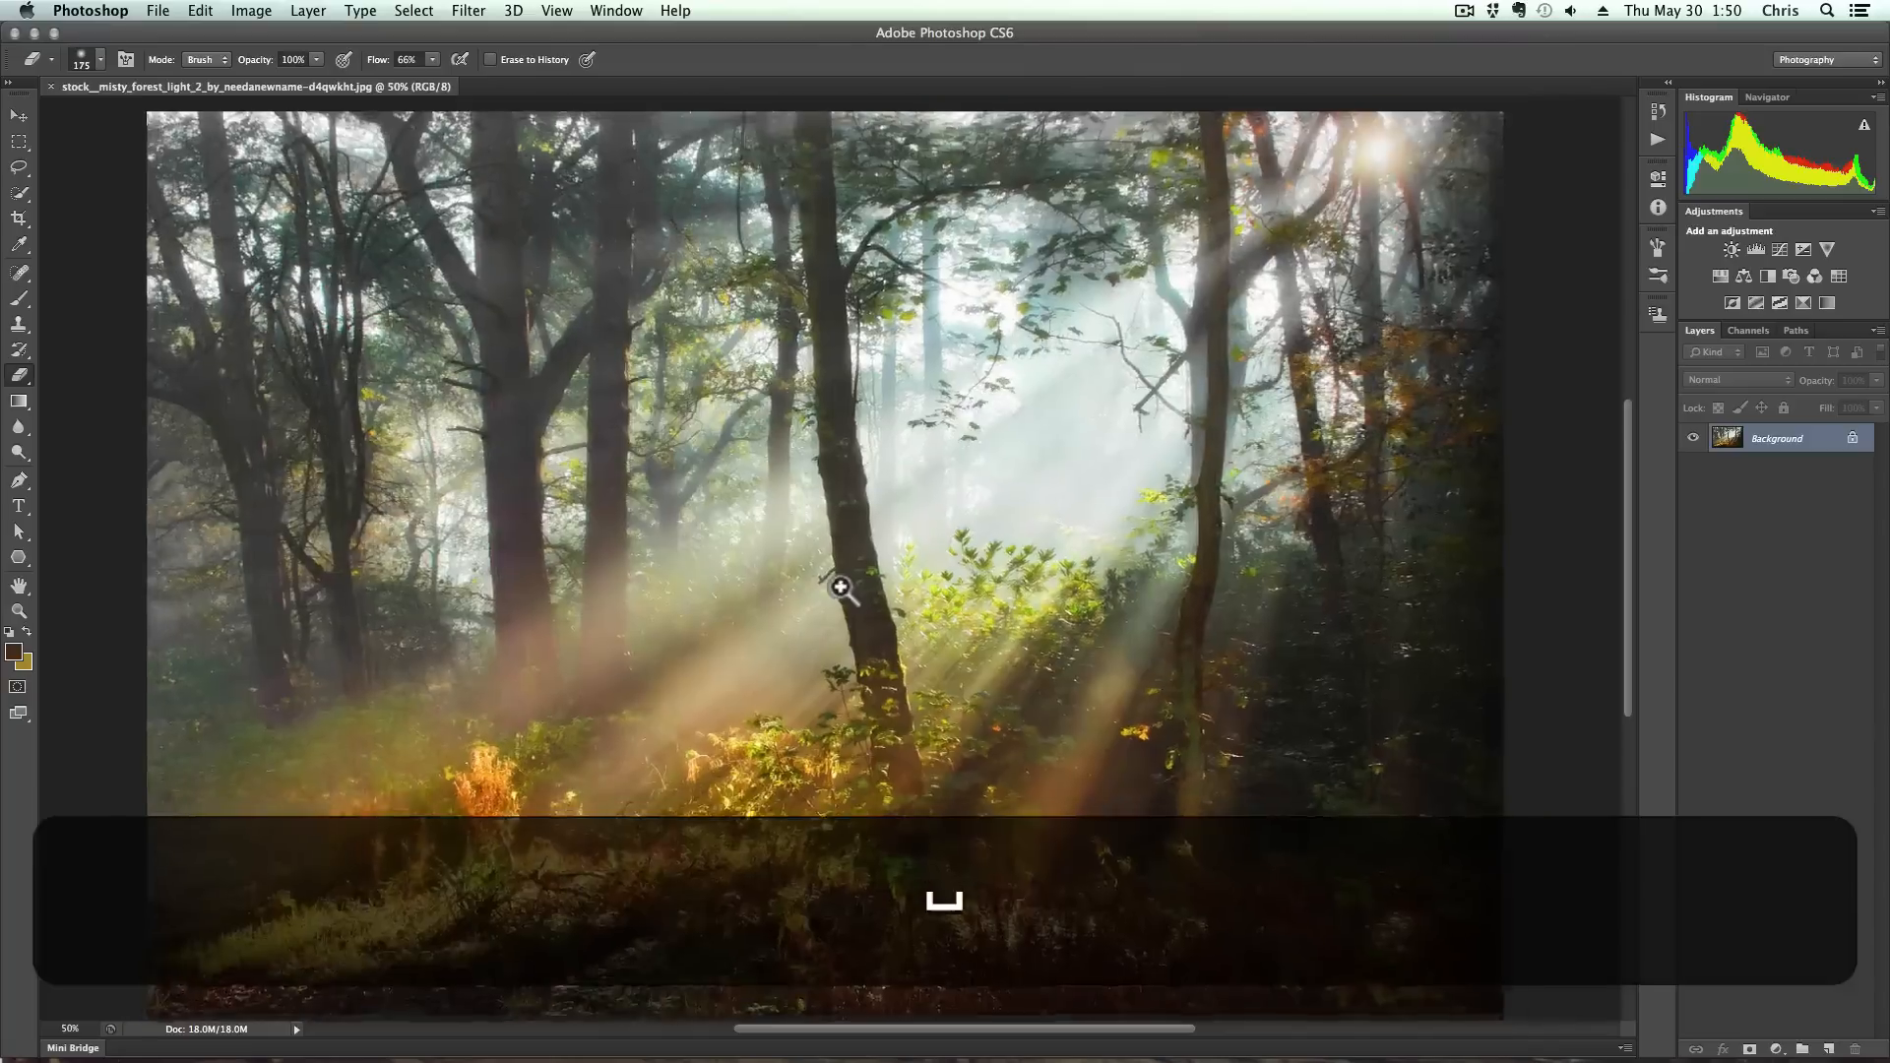
pyautogui.moveTo(840, 588); pyautogui.dragTo(836, 578)
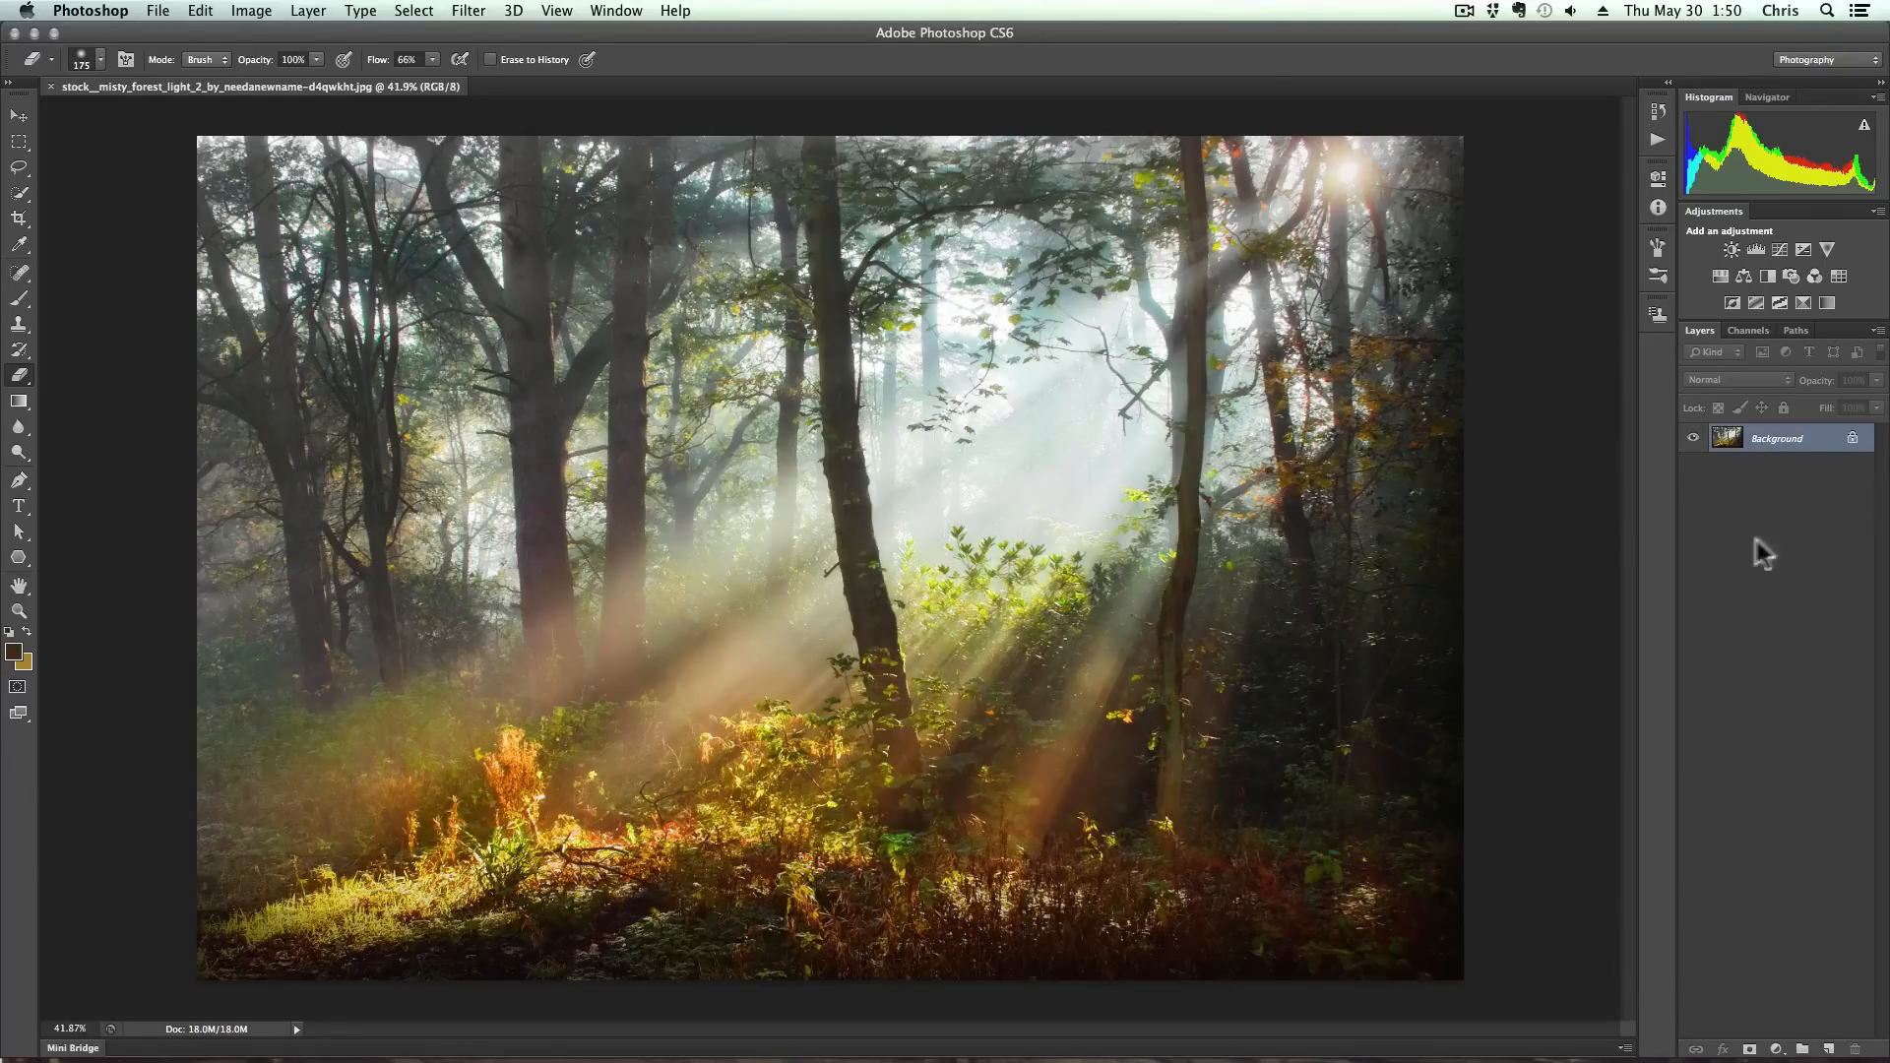
pyautogui.press('super+j')
pyautogui.press('super+j')
pyautogui.press('super+j')
pyautogui.press('super+j')
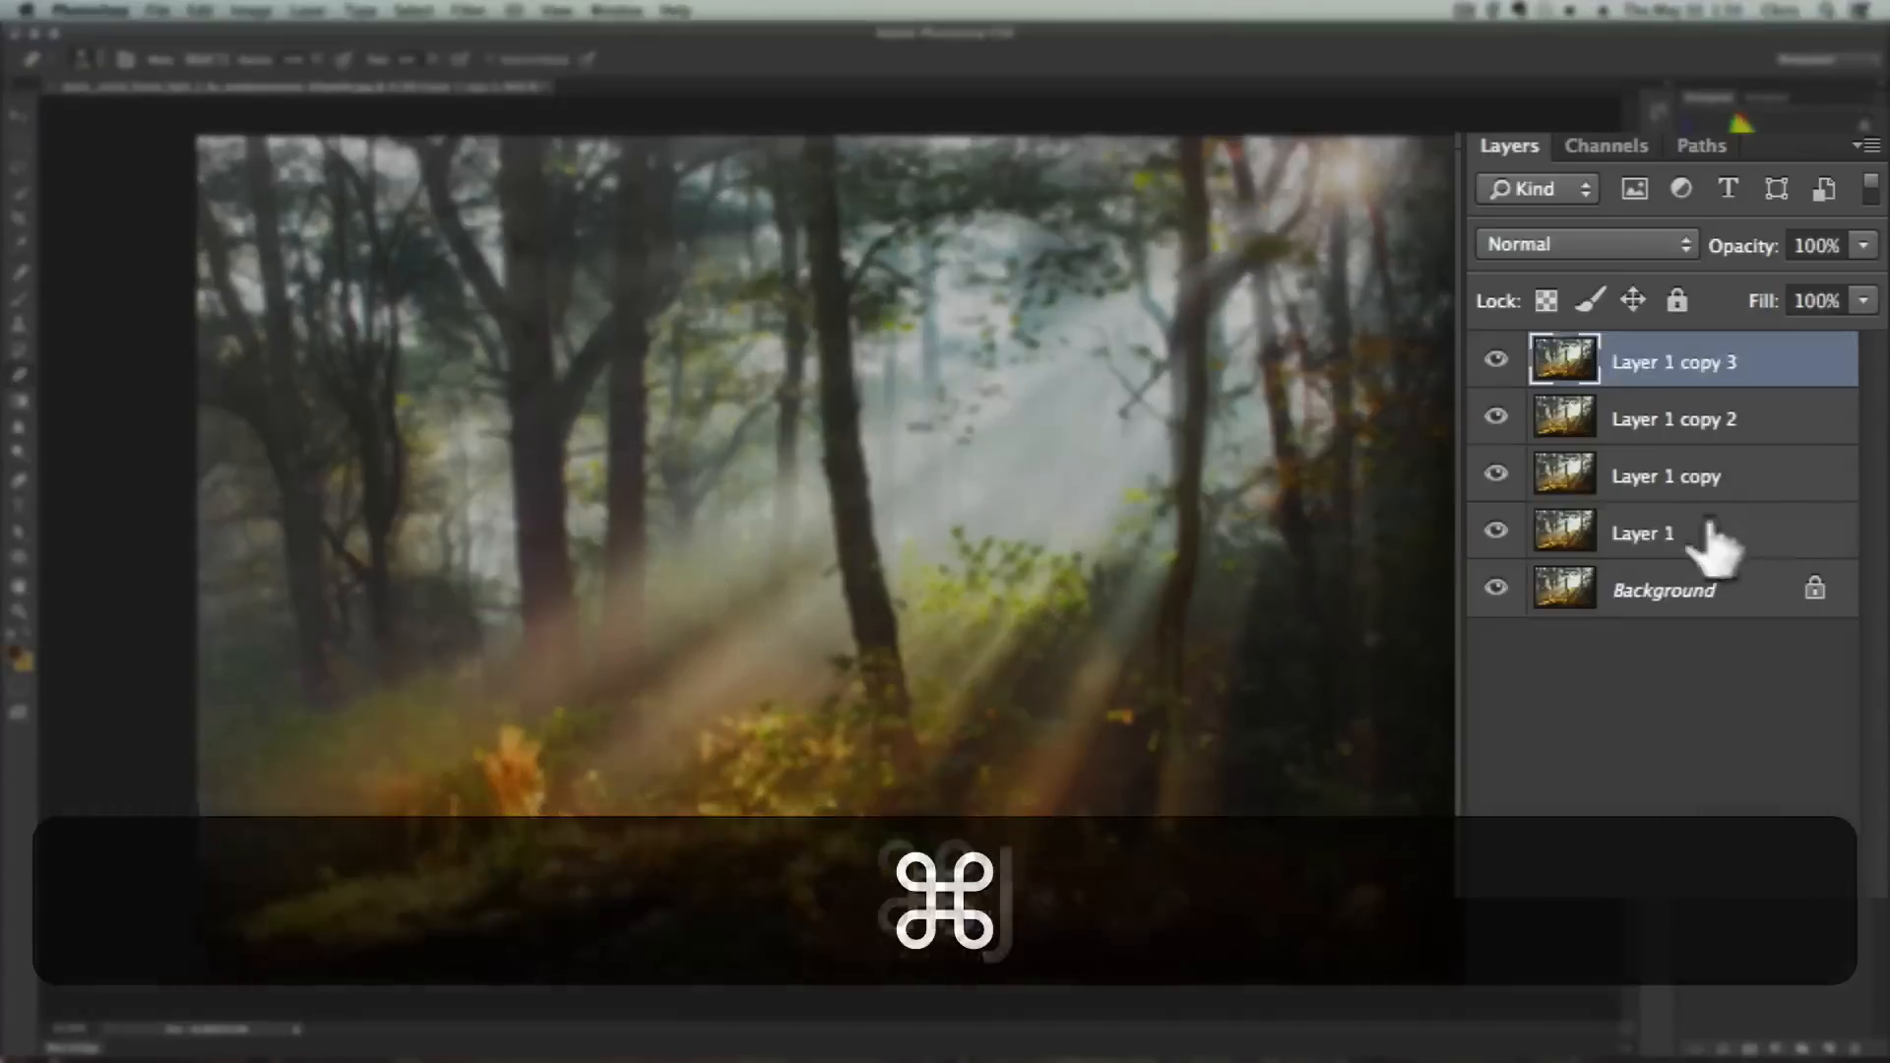
# Rename the lowest duplicate, Layer 1, as "backup"
pyautogui.doubleClick(1760, 530)
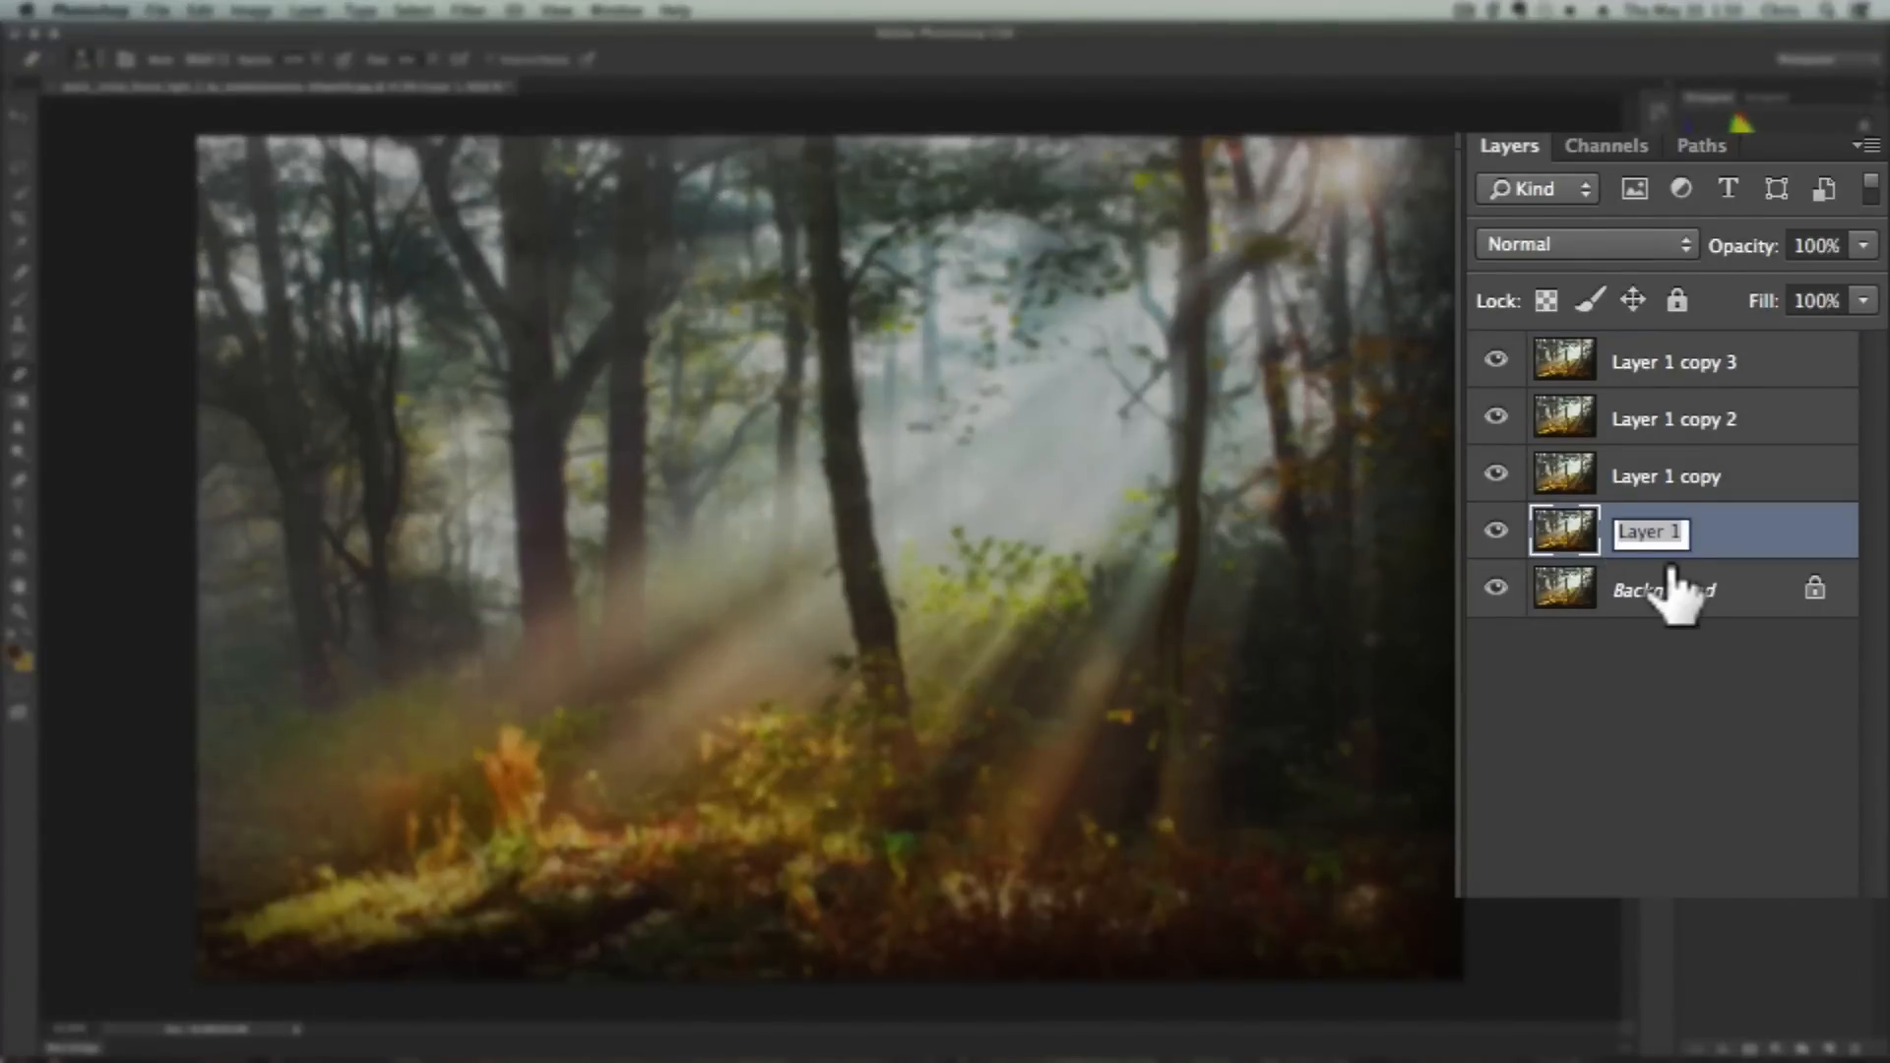
pyautogui.write('backup')
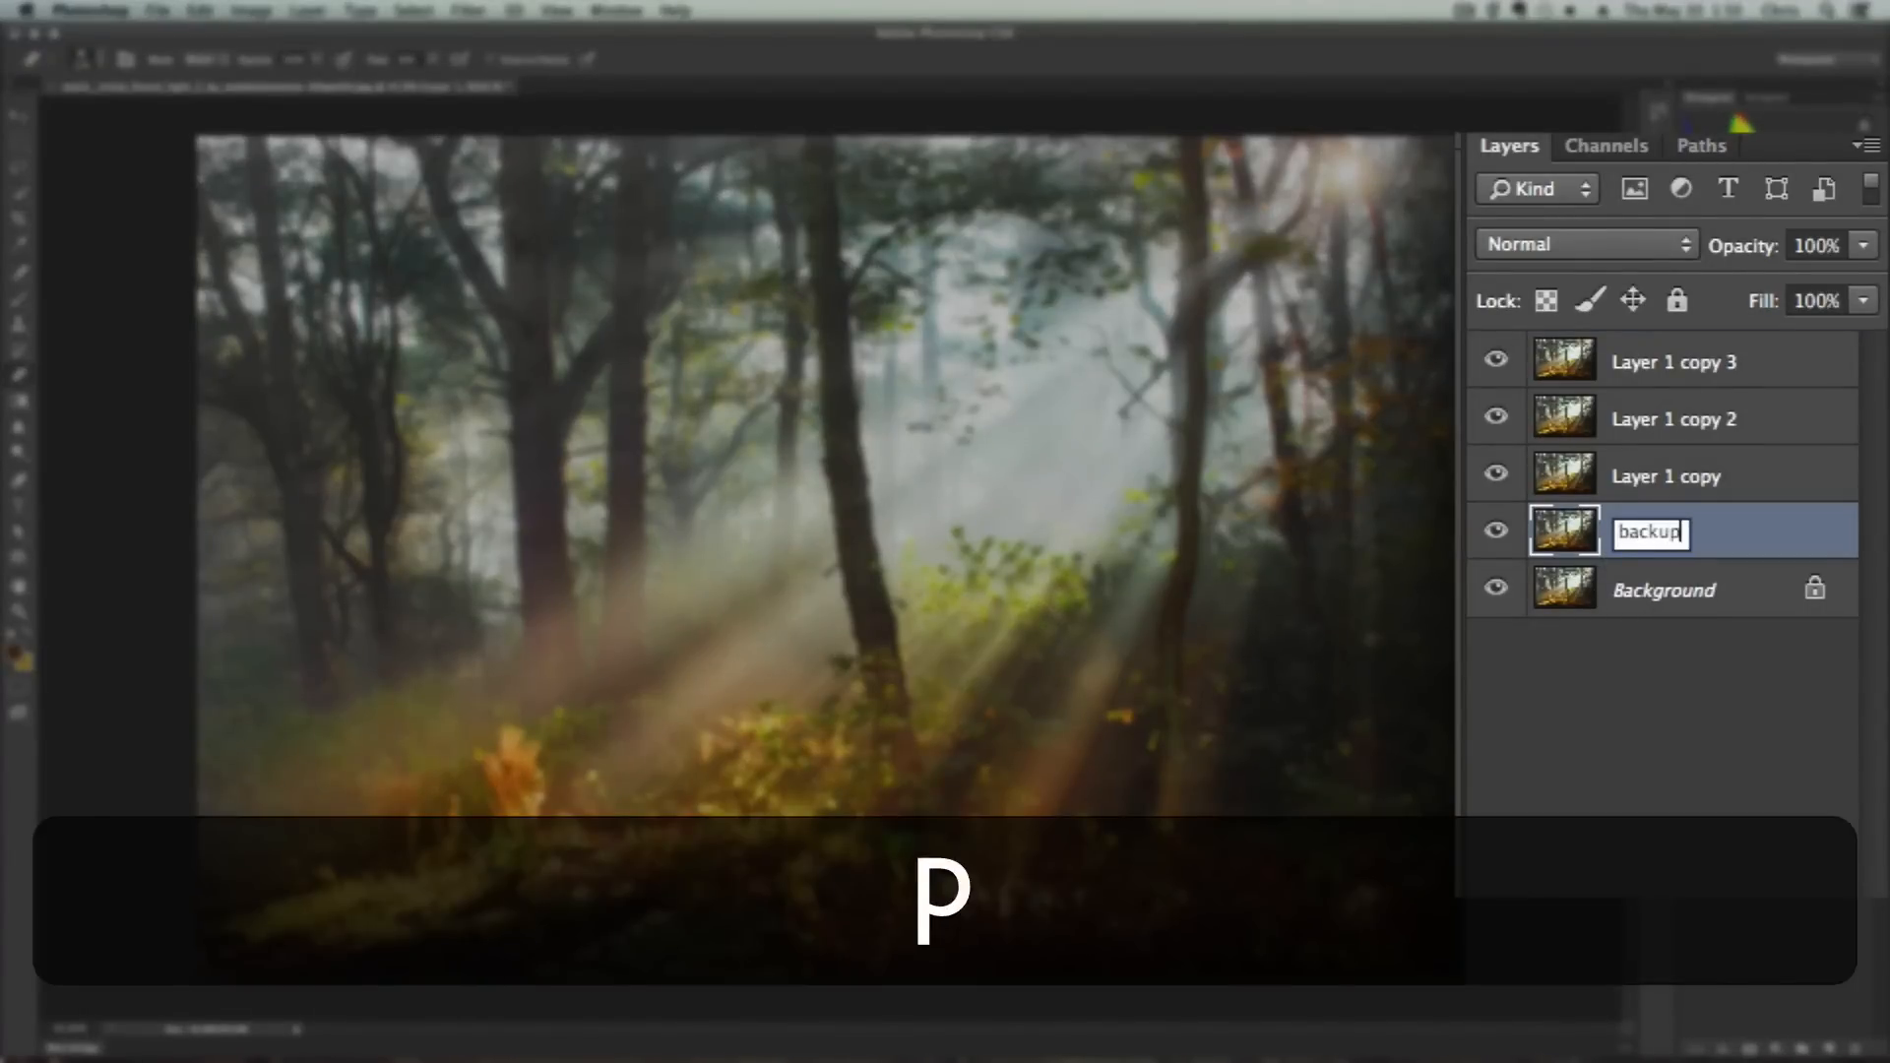
pyautogui.press('Return')
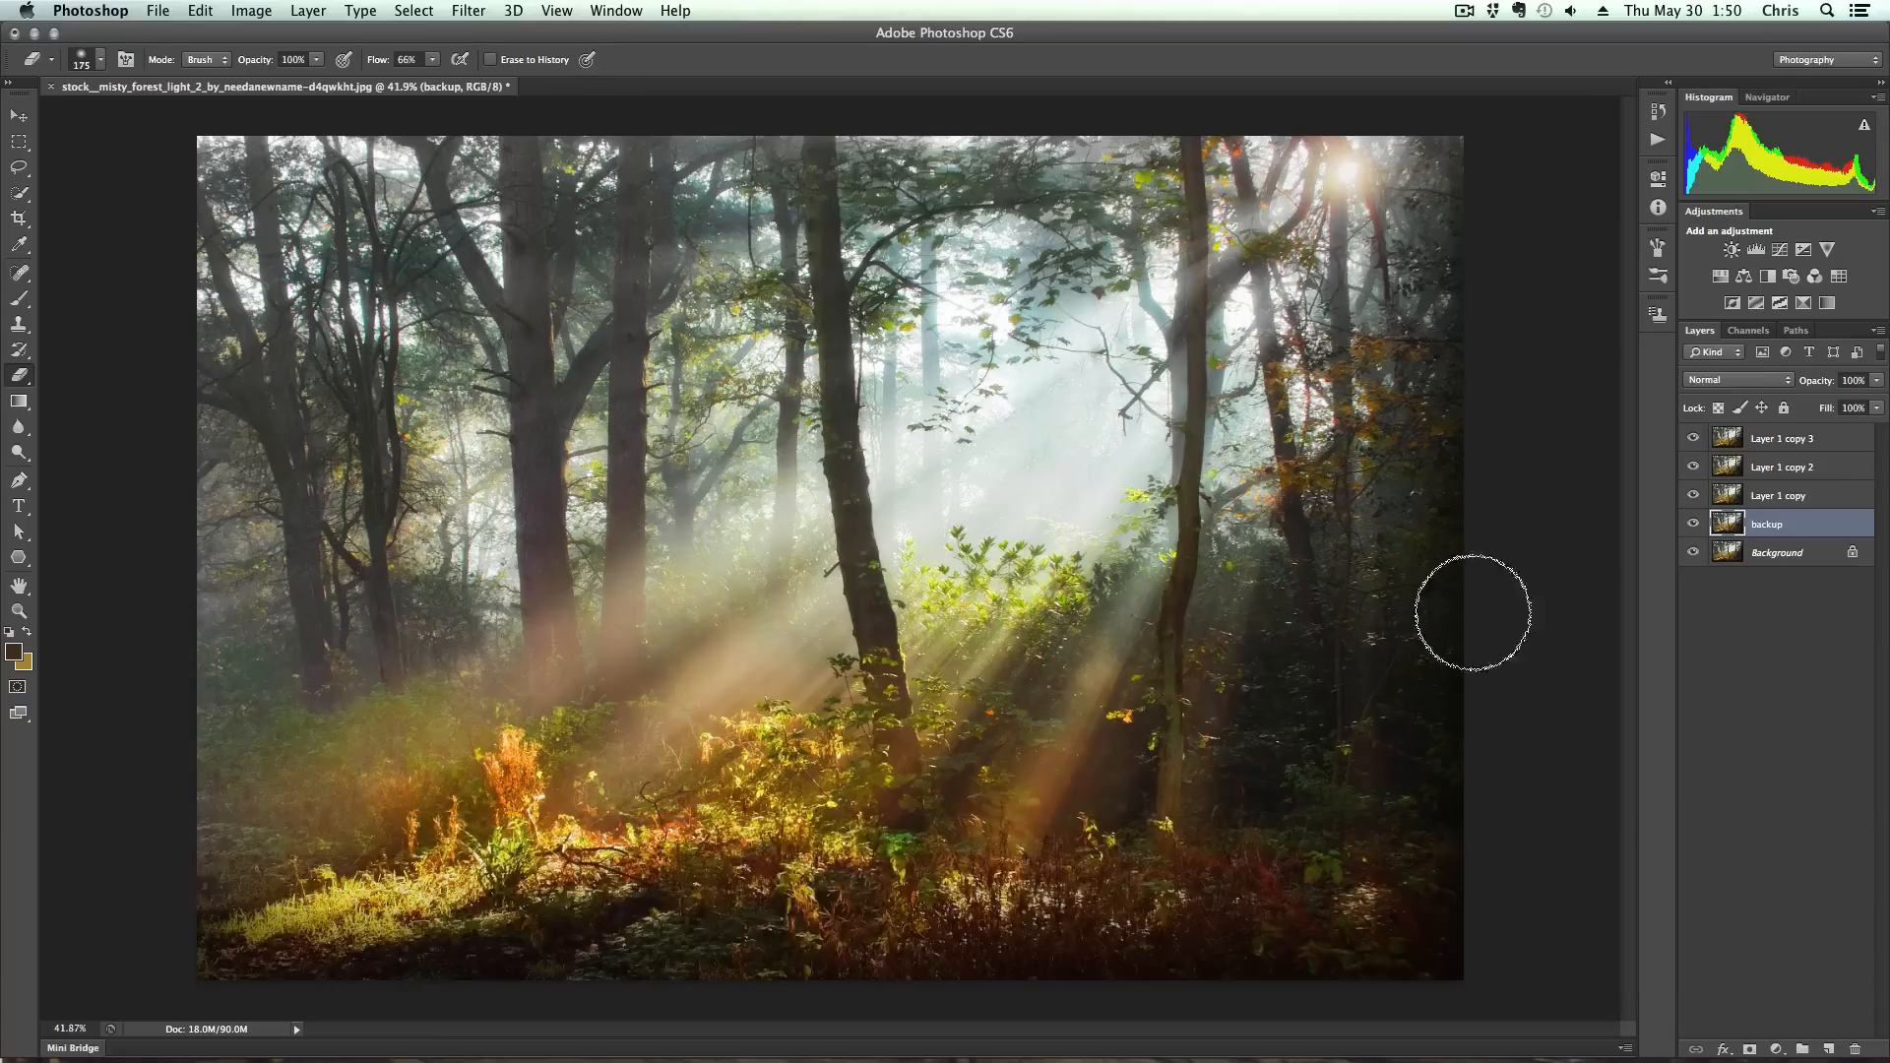
# Set the blend mode of the three layers above the backup layer to Overlay
pyautogui.click(1786, 499)
pyautogui.keyDown('shift'); pyautogui.click(1791, 451); pyautogui.keyUp('shift')
pyautogui.click(1745, 380)
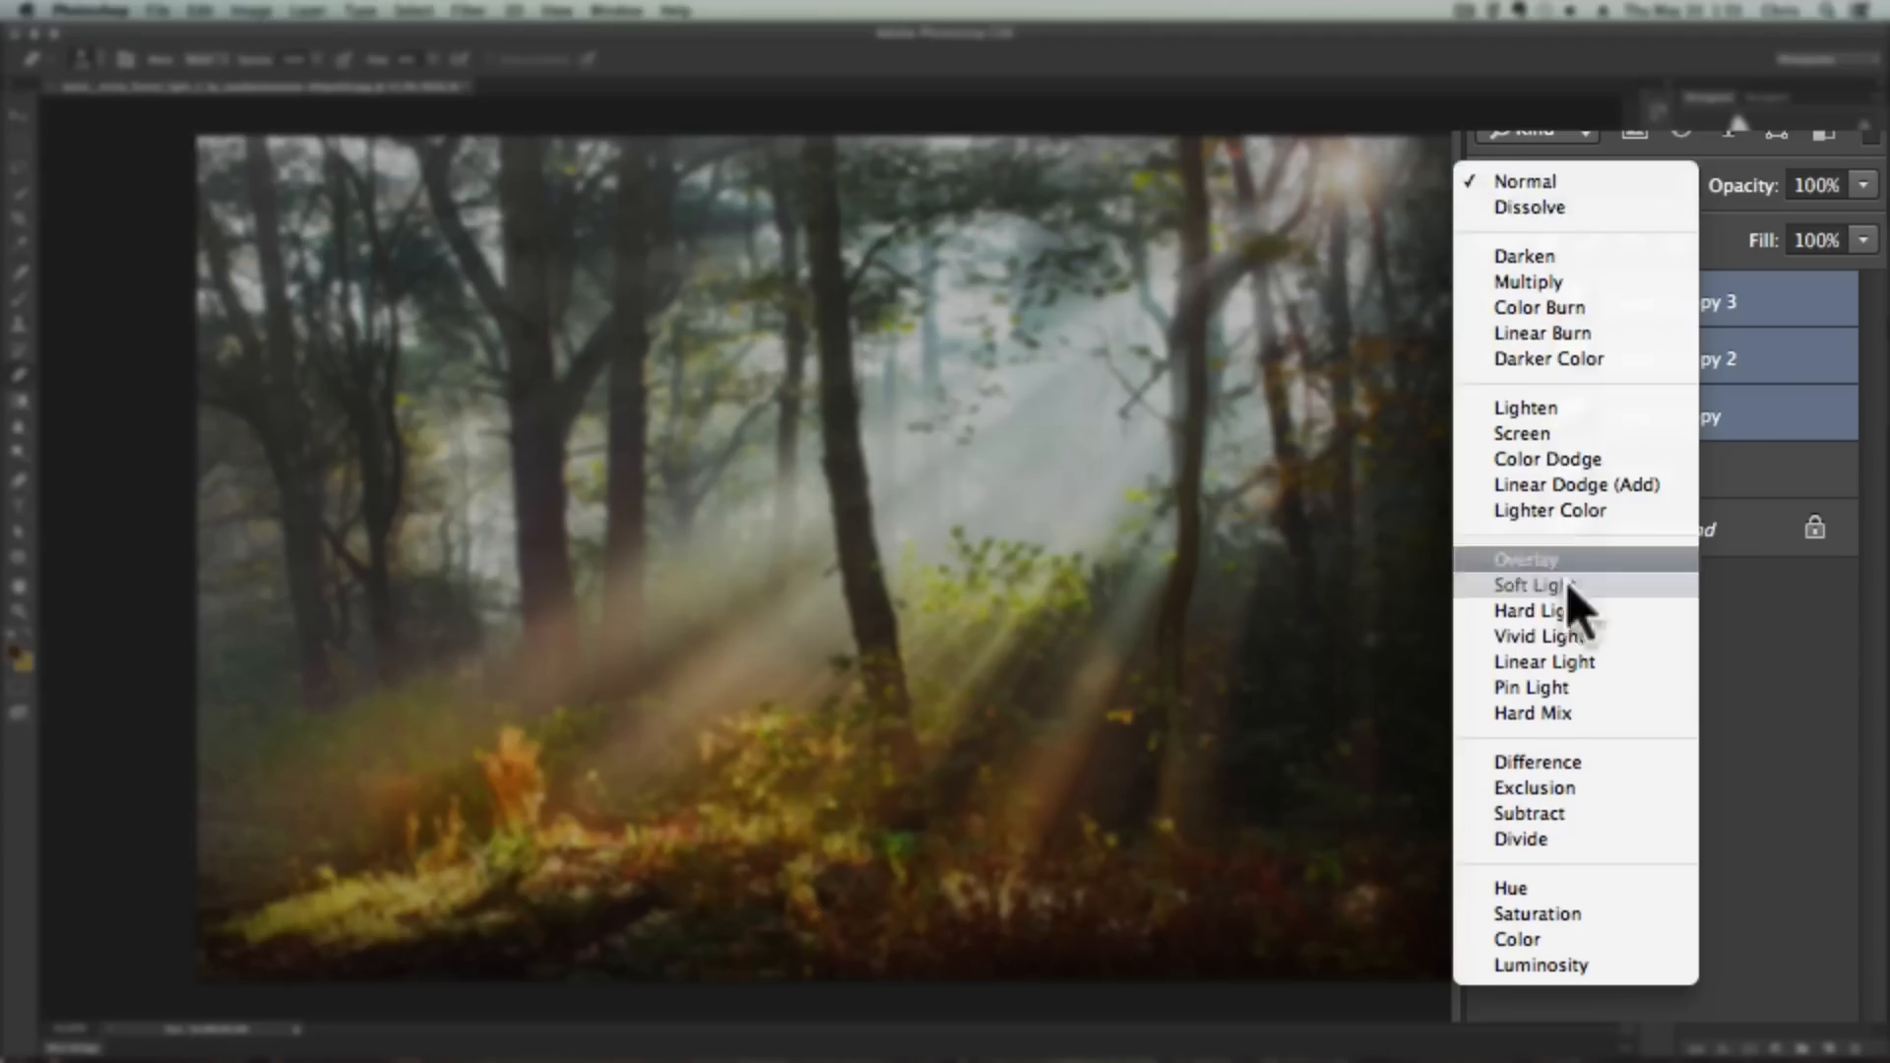
pyautogui.click(1570, 561)
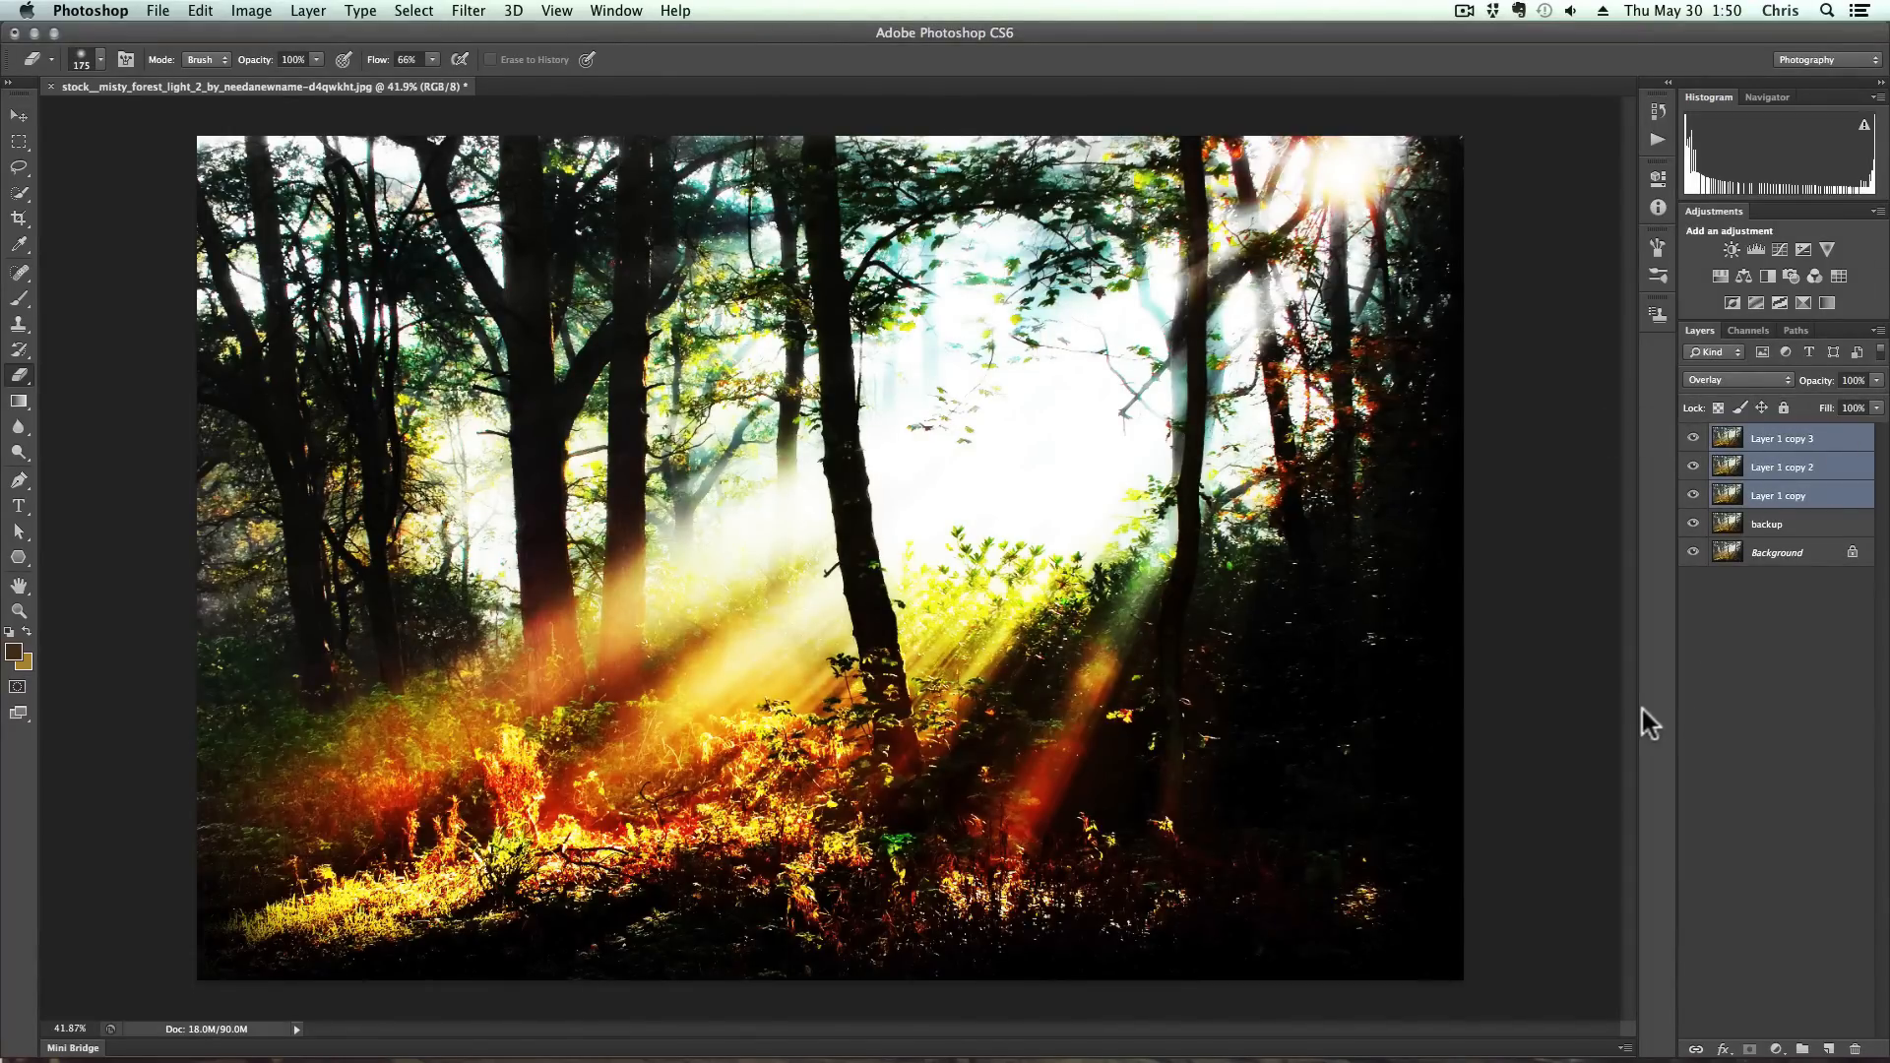
# Apply a High Pass filter with a 1.5-pixel radius to Layer 1 copy 3
pyautogui.click(1781, 445)
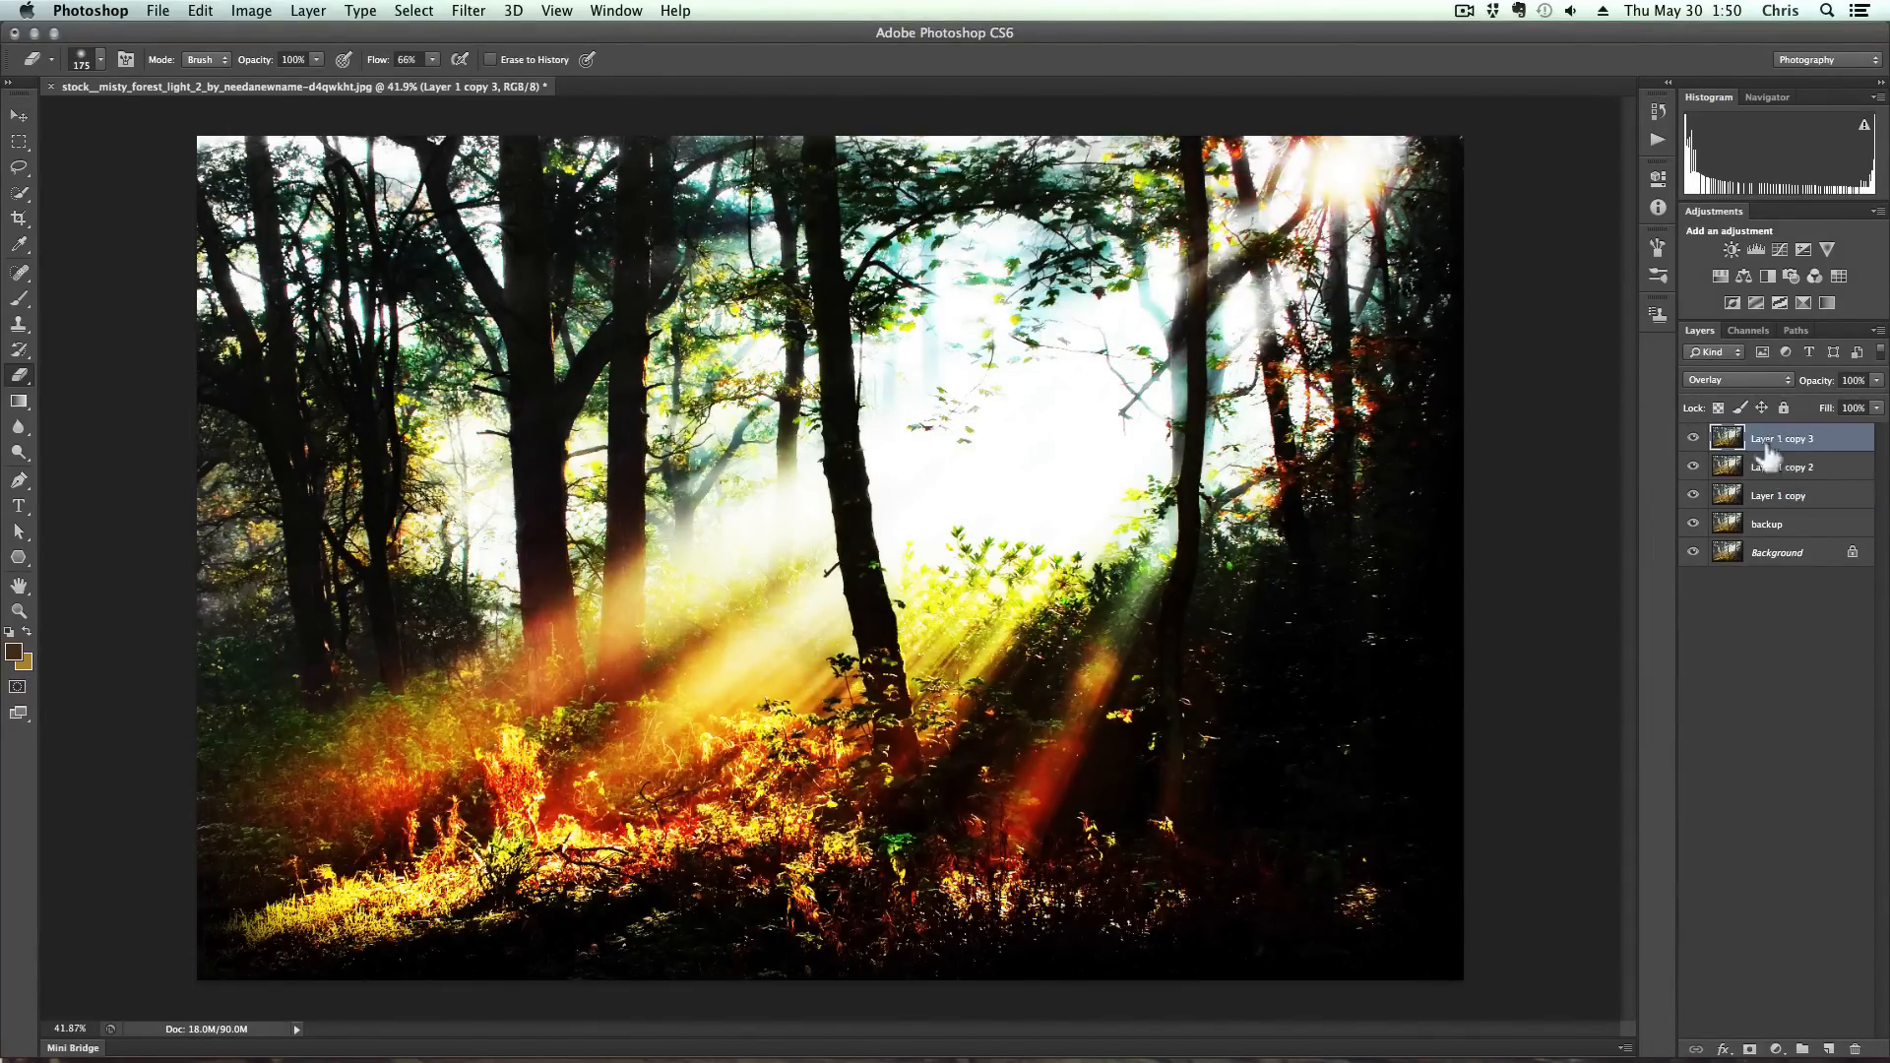
pyautogui.click(469, 10)
pyautogui.moveTo(579, 385)
pyautogui.click(829, 818)
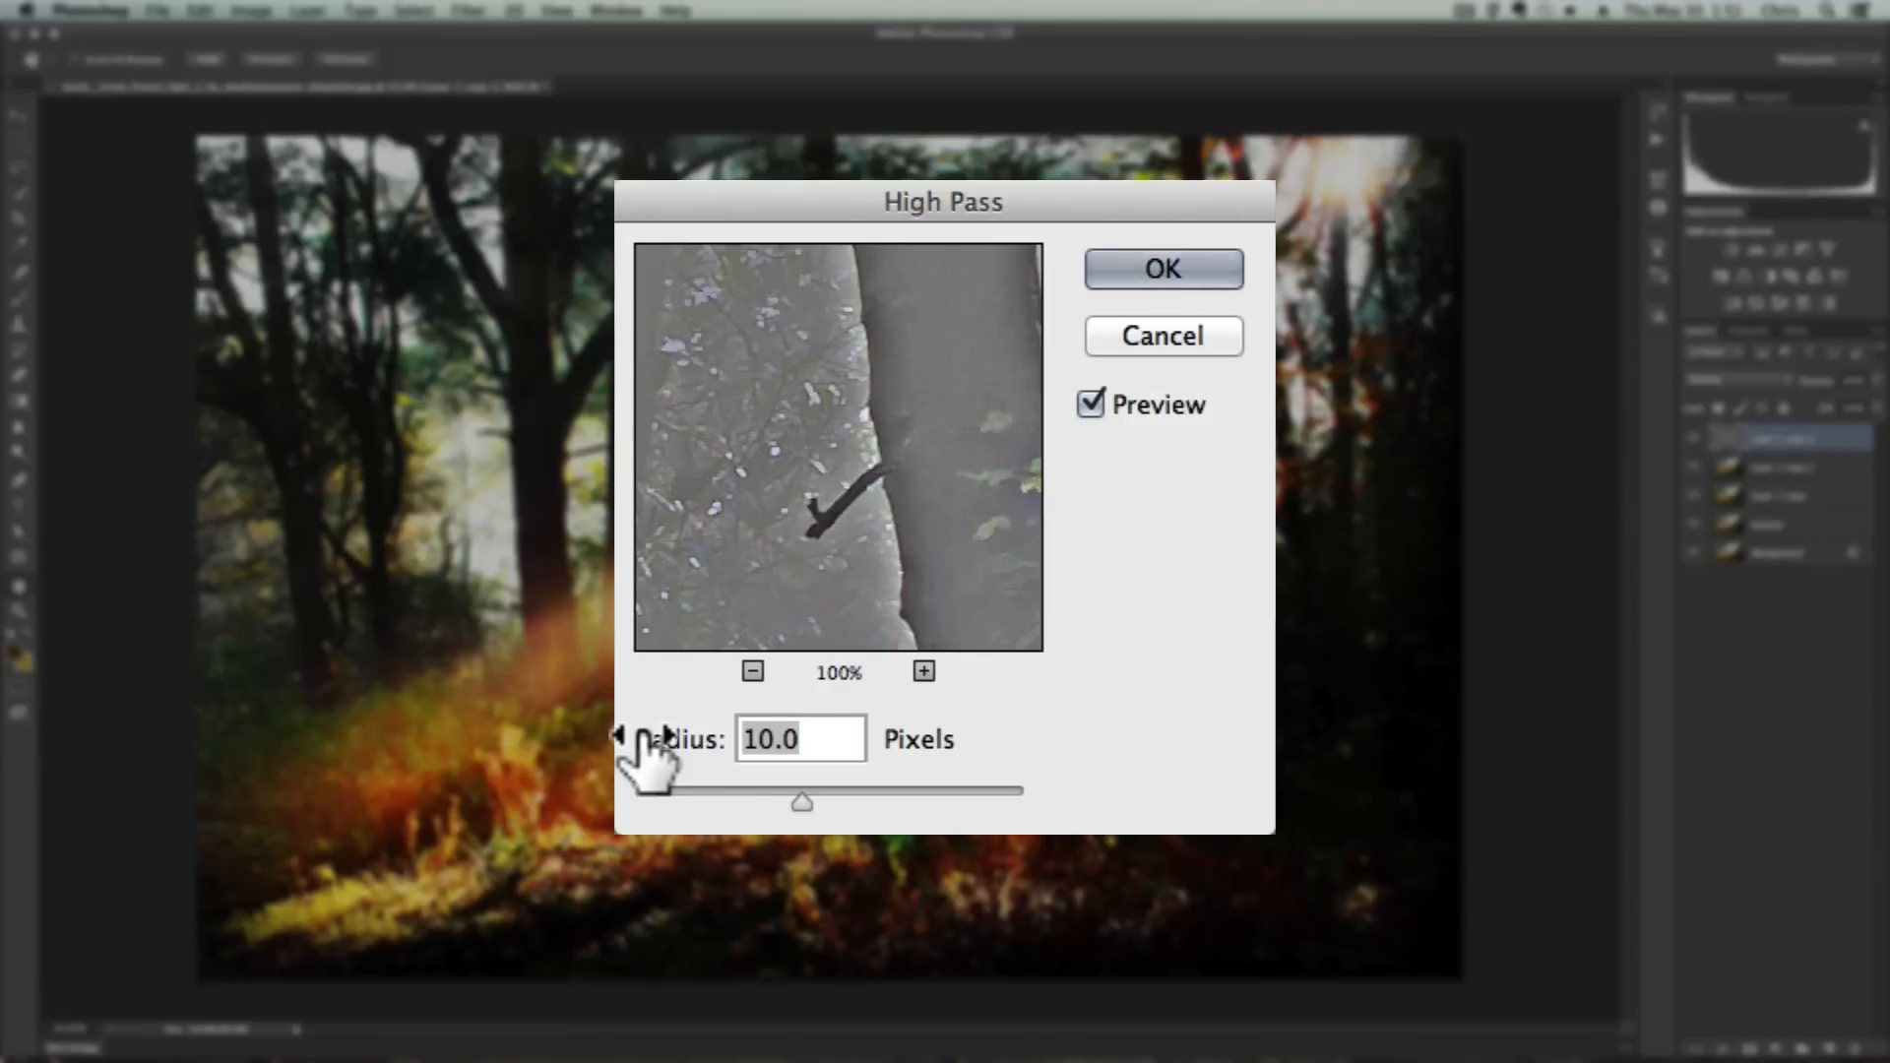
pyautogui.write('1.')
pyautogui.write('5')
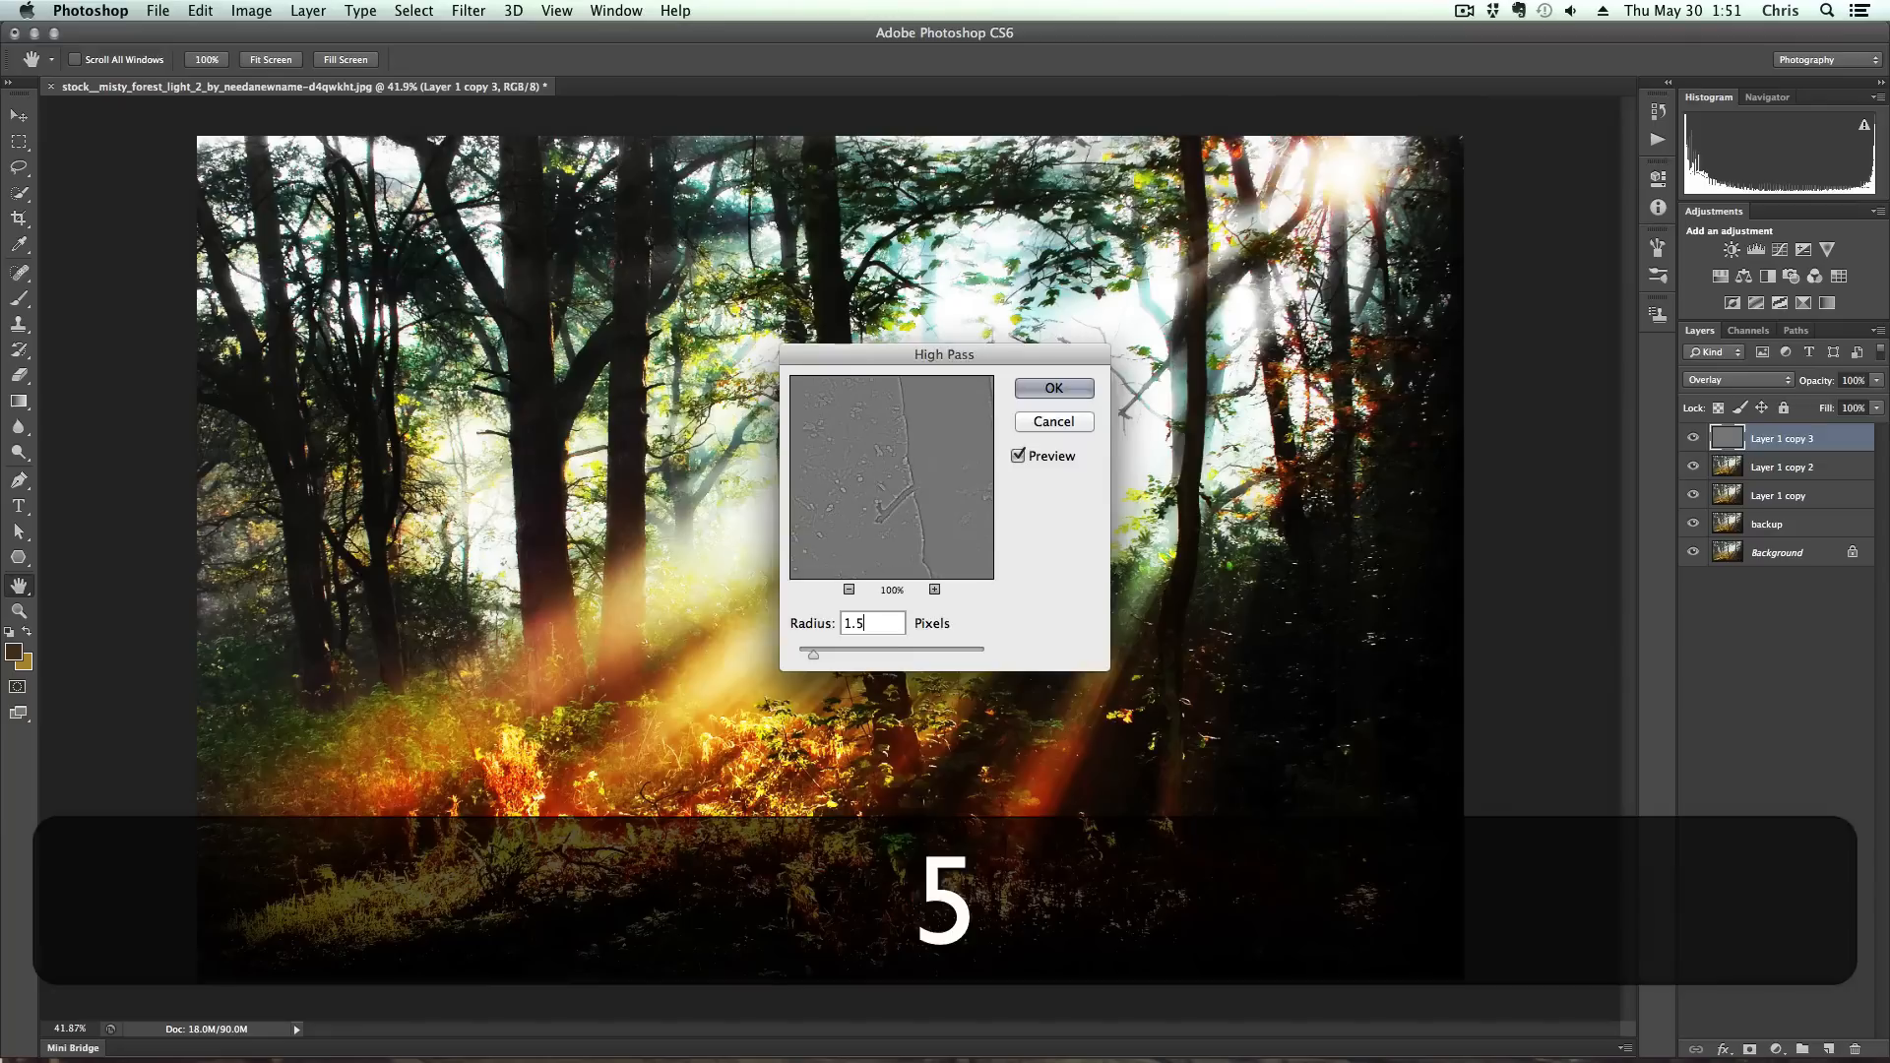
pyautogui.press('Return')
# Apply a High Pass filter with a 6-pixel radius to Layer 1 copy 2
pyautogui.moveTo(1762, 467); pyautogui.dragTo(1765, 504)
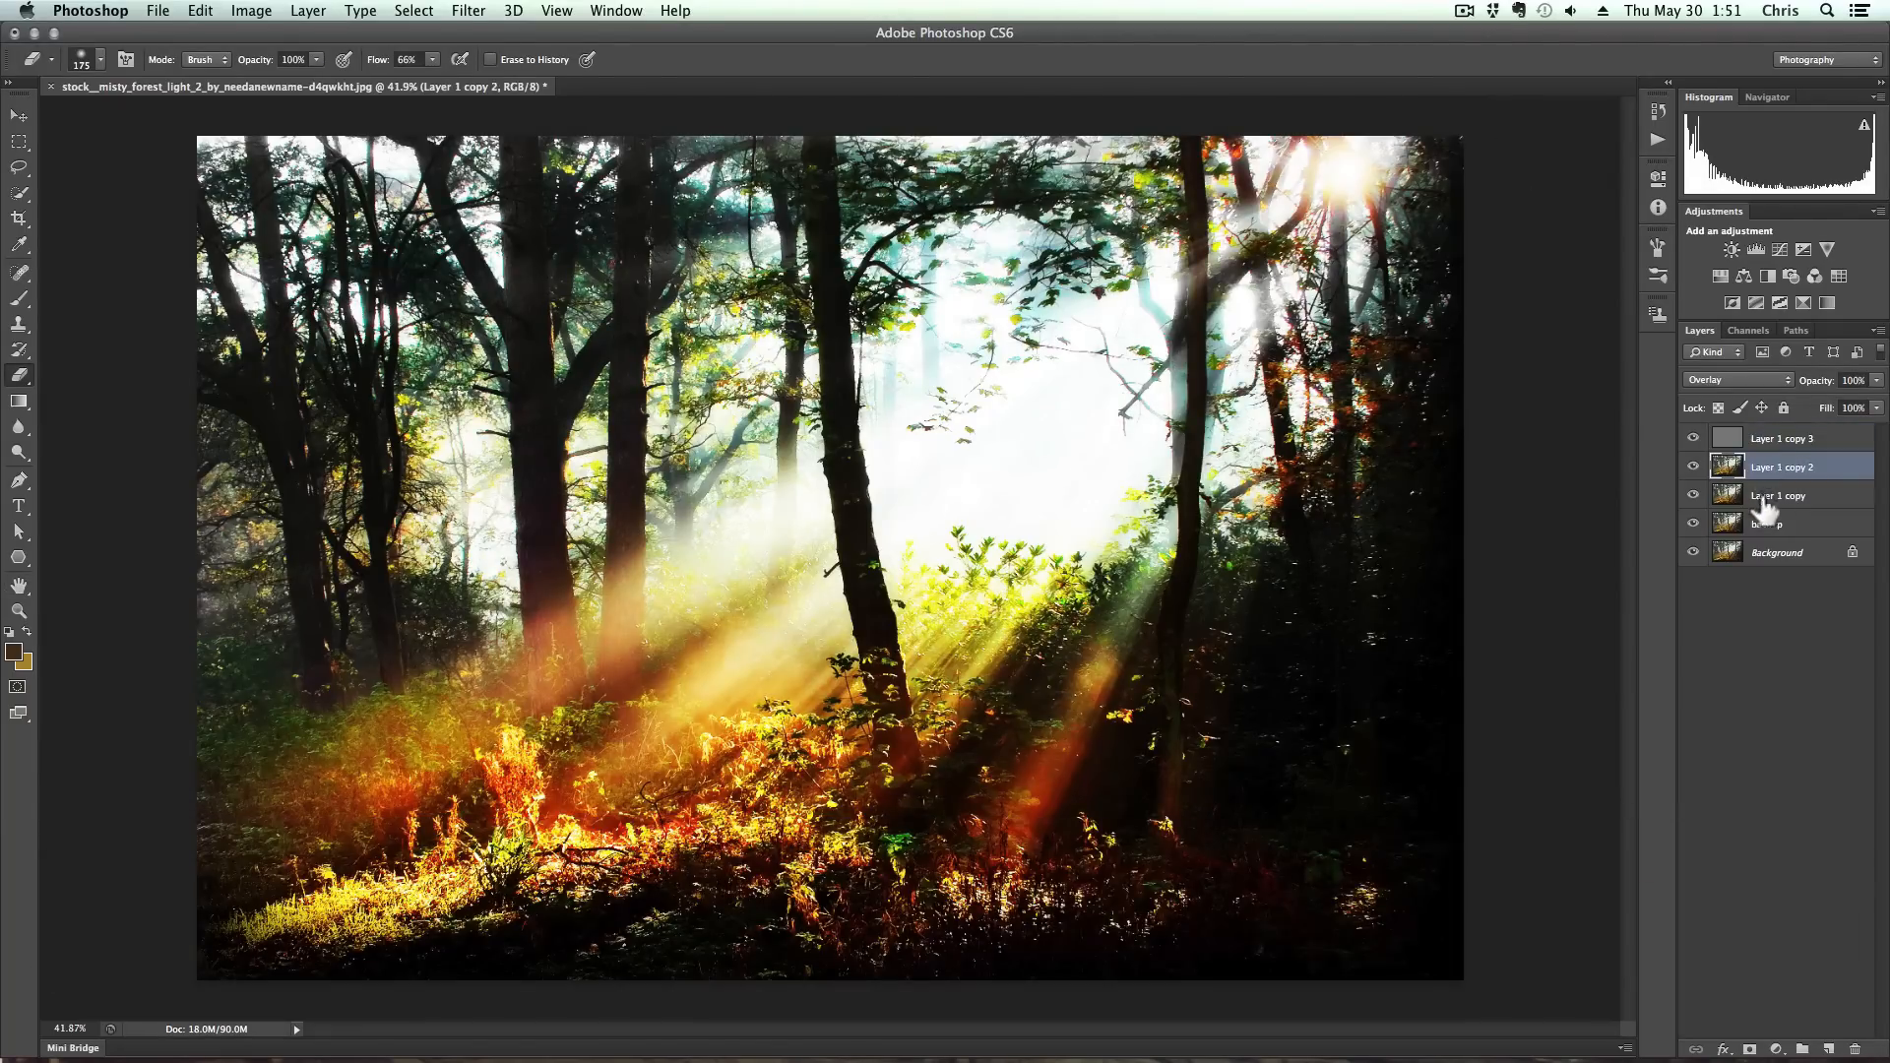
pyautogui.click(475, 12)
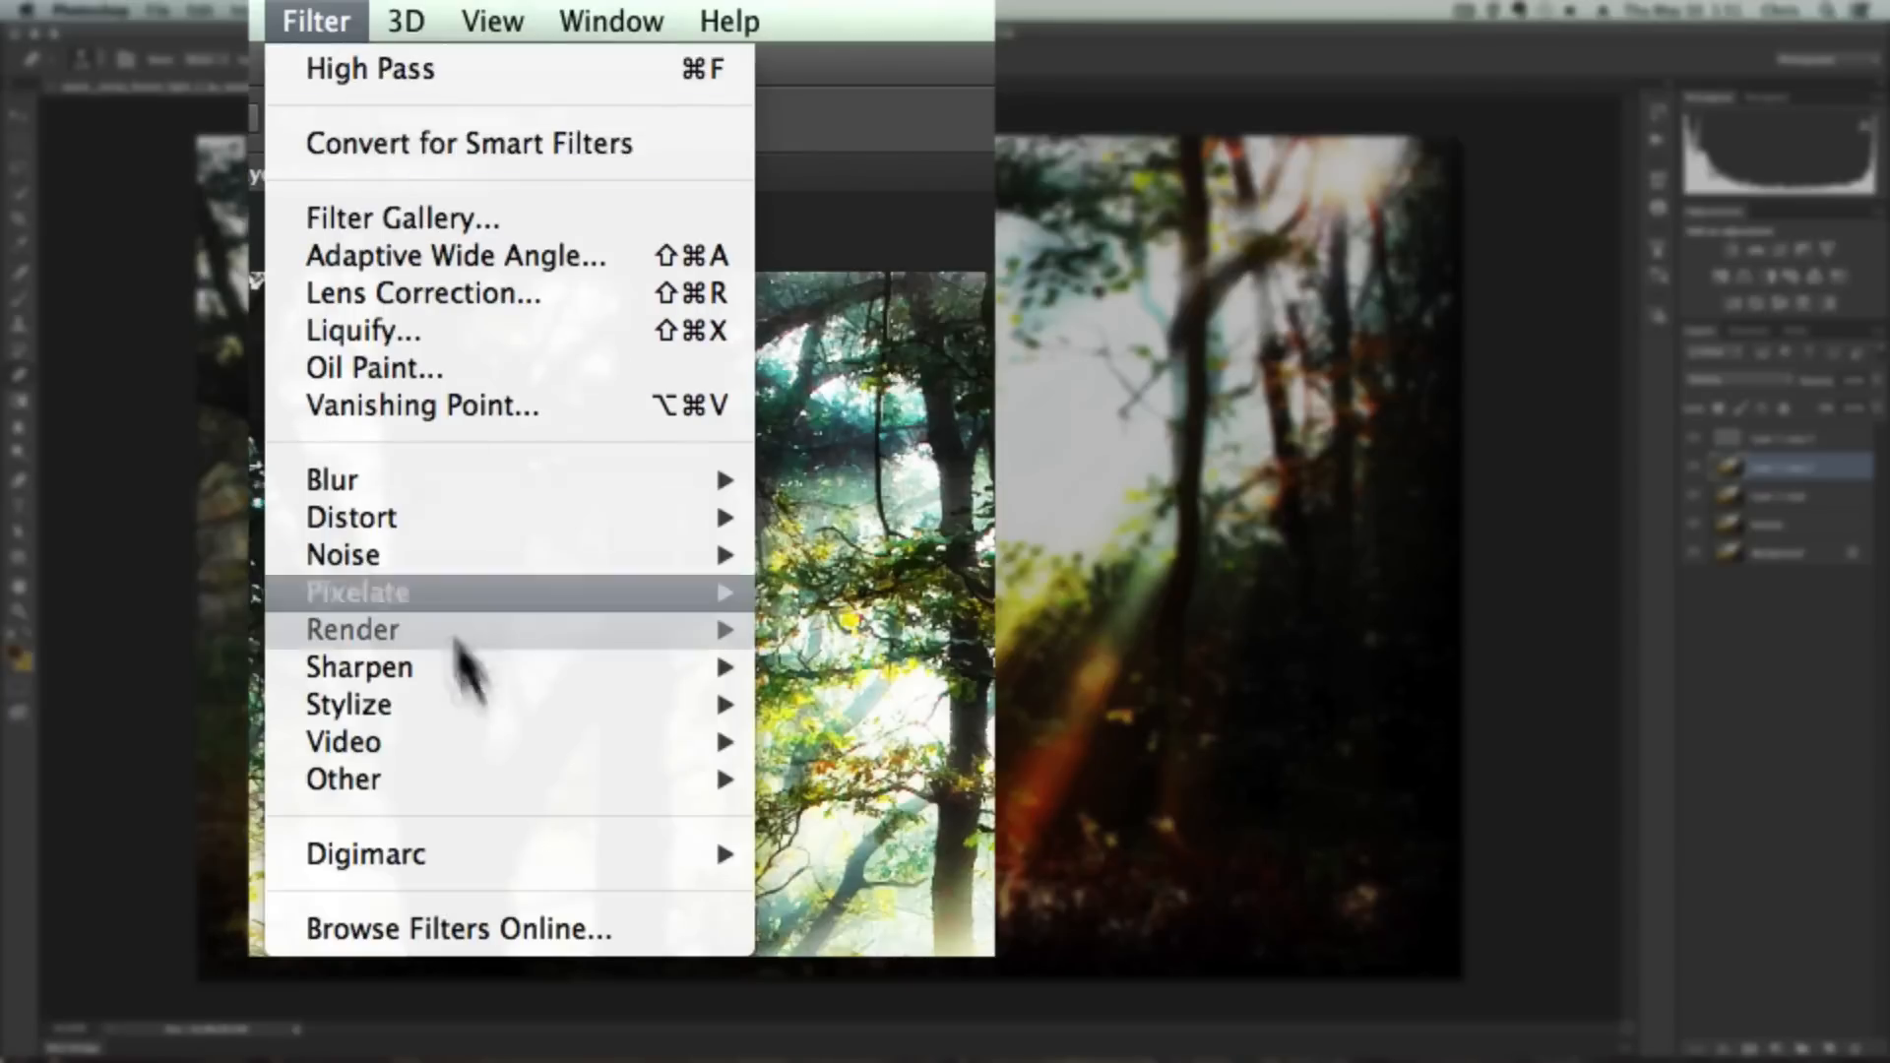
pyautogui.moveTo(551, 388)
pyautogui.click(873, 816)
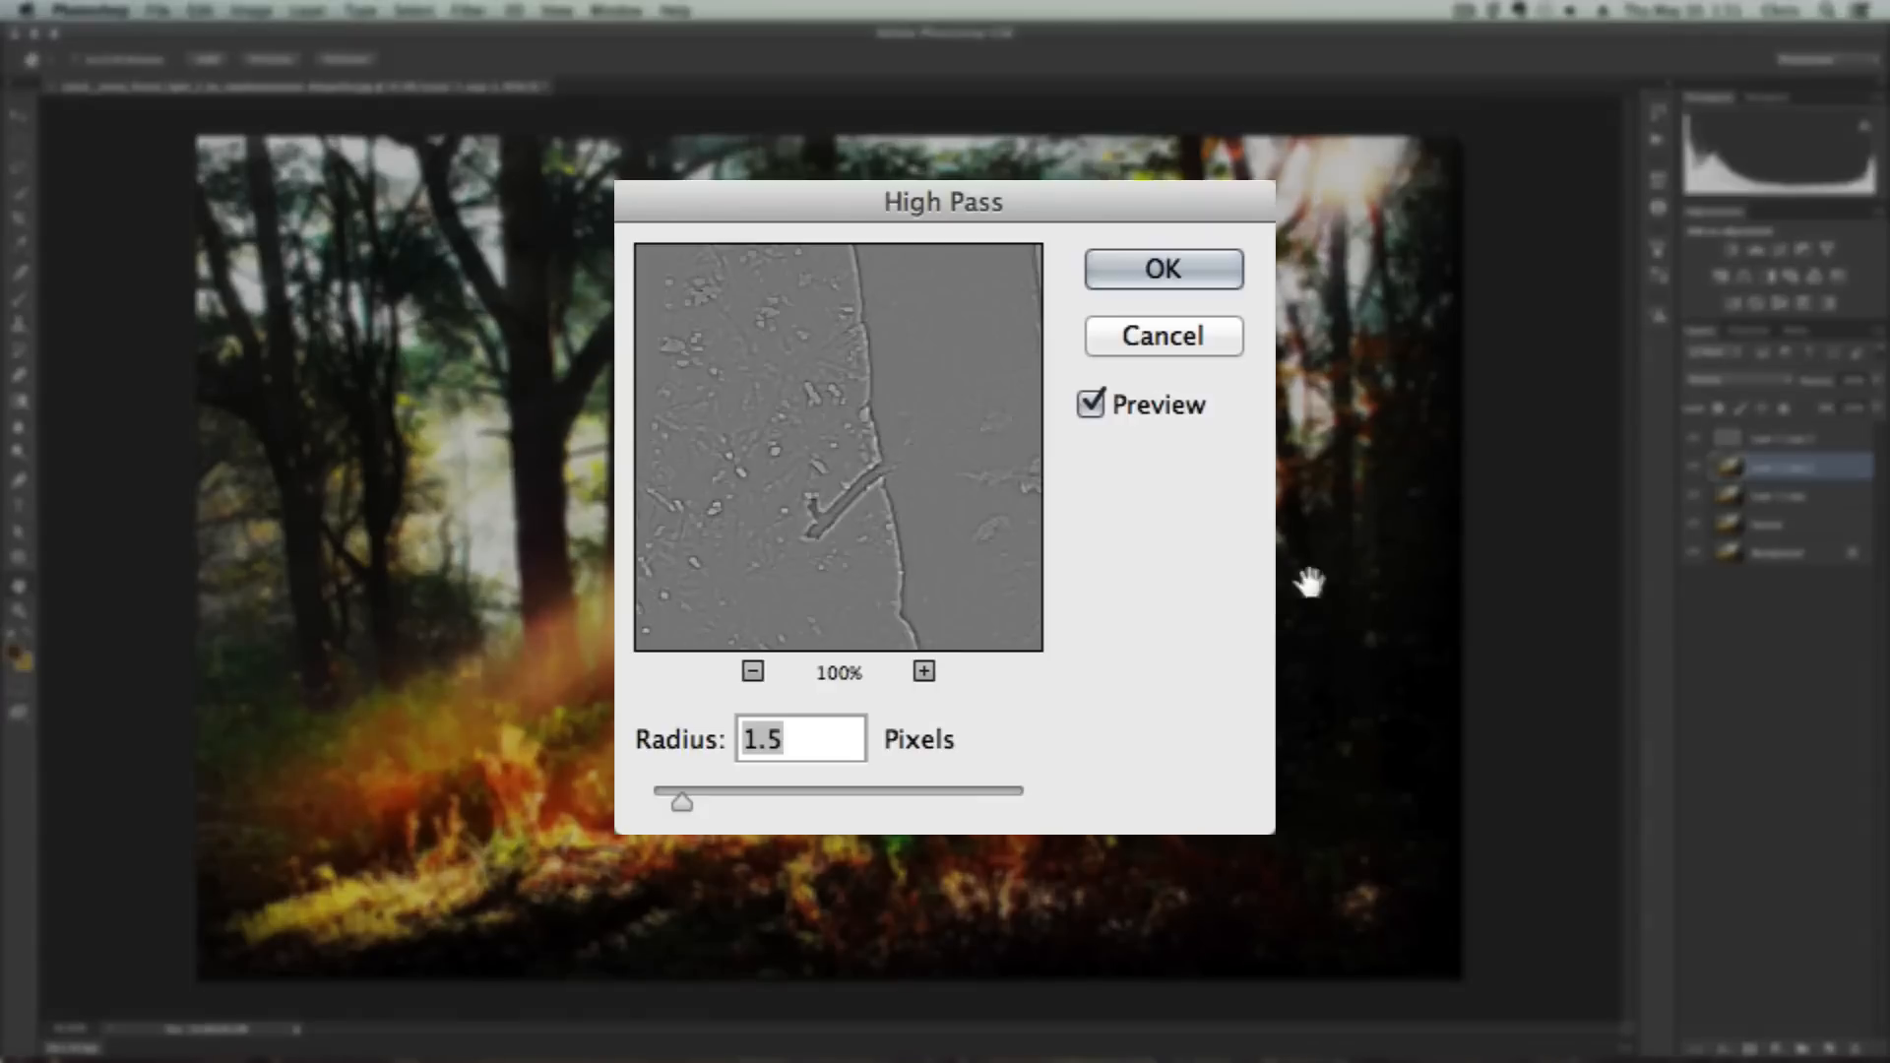
pyautogui.write('6')
pyautogui.press('Return')
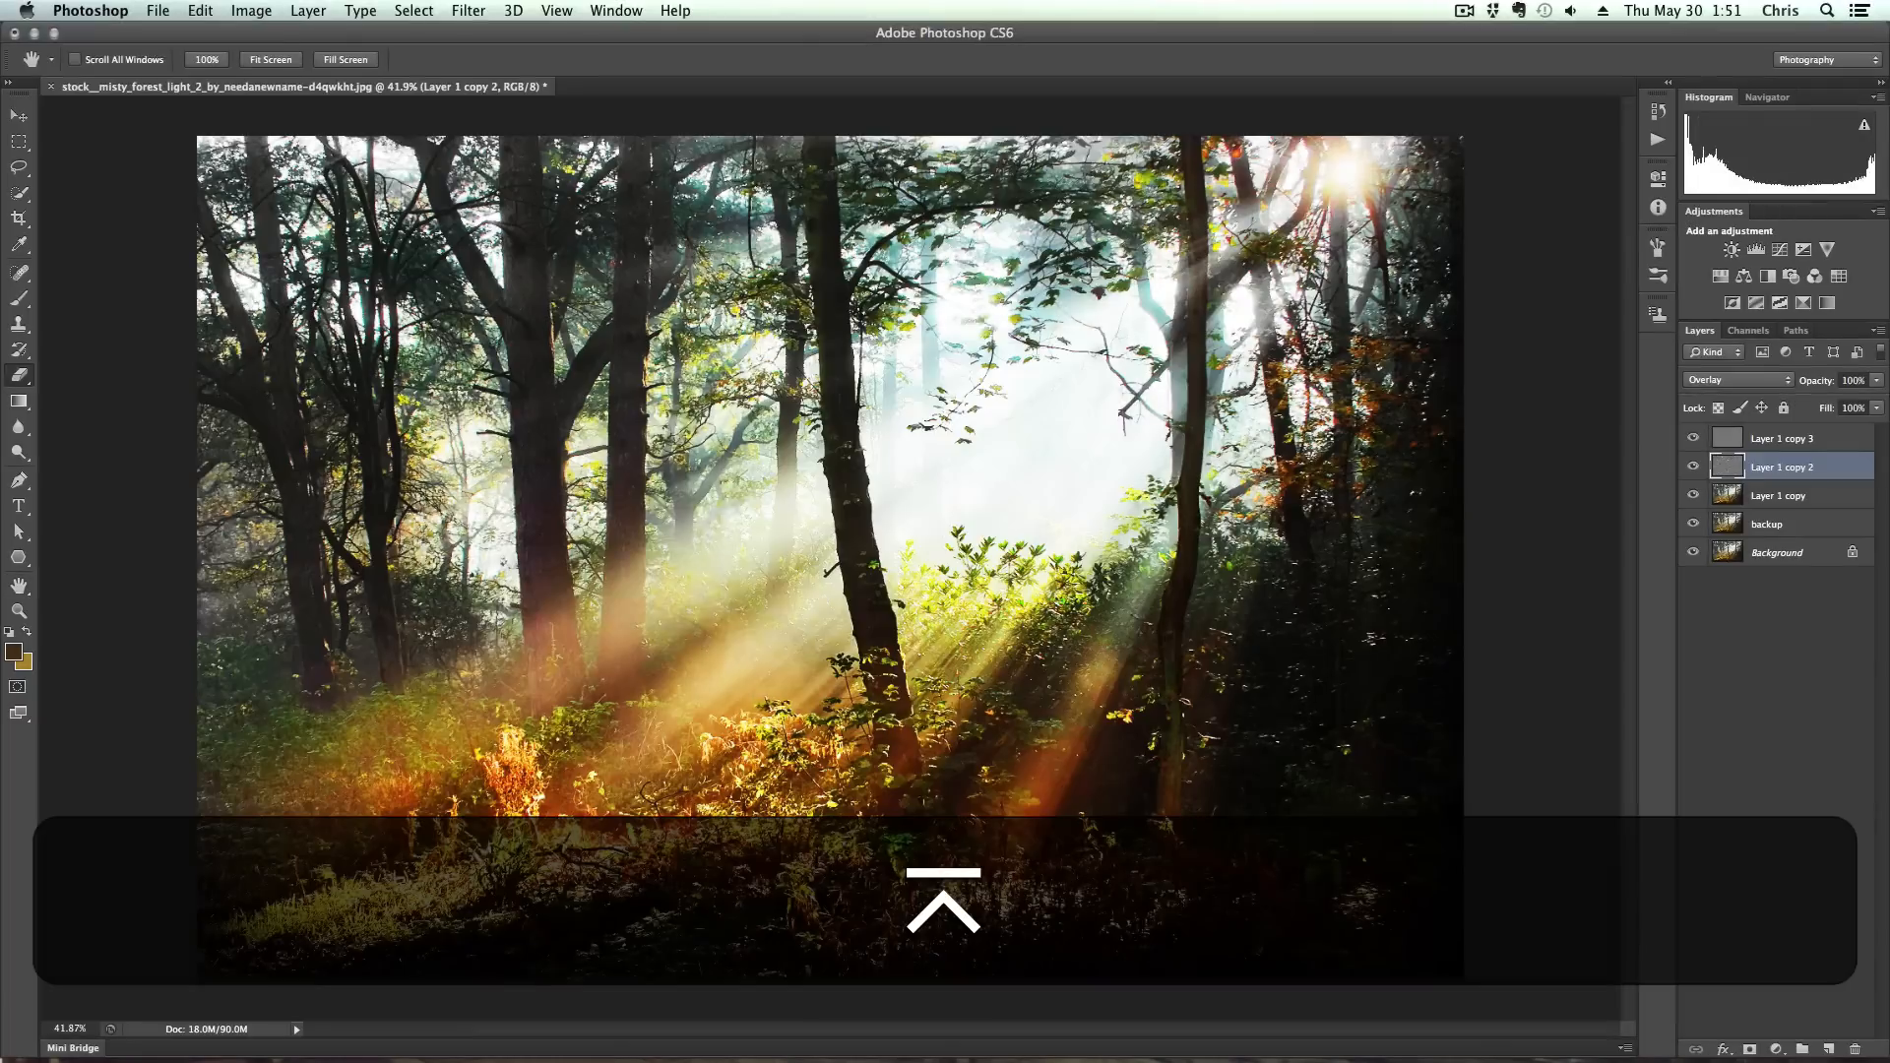
# Apply a High Pass filter with a 20-pixel radius to Layer 1 copy
pyautogui.click(1772, 497)
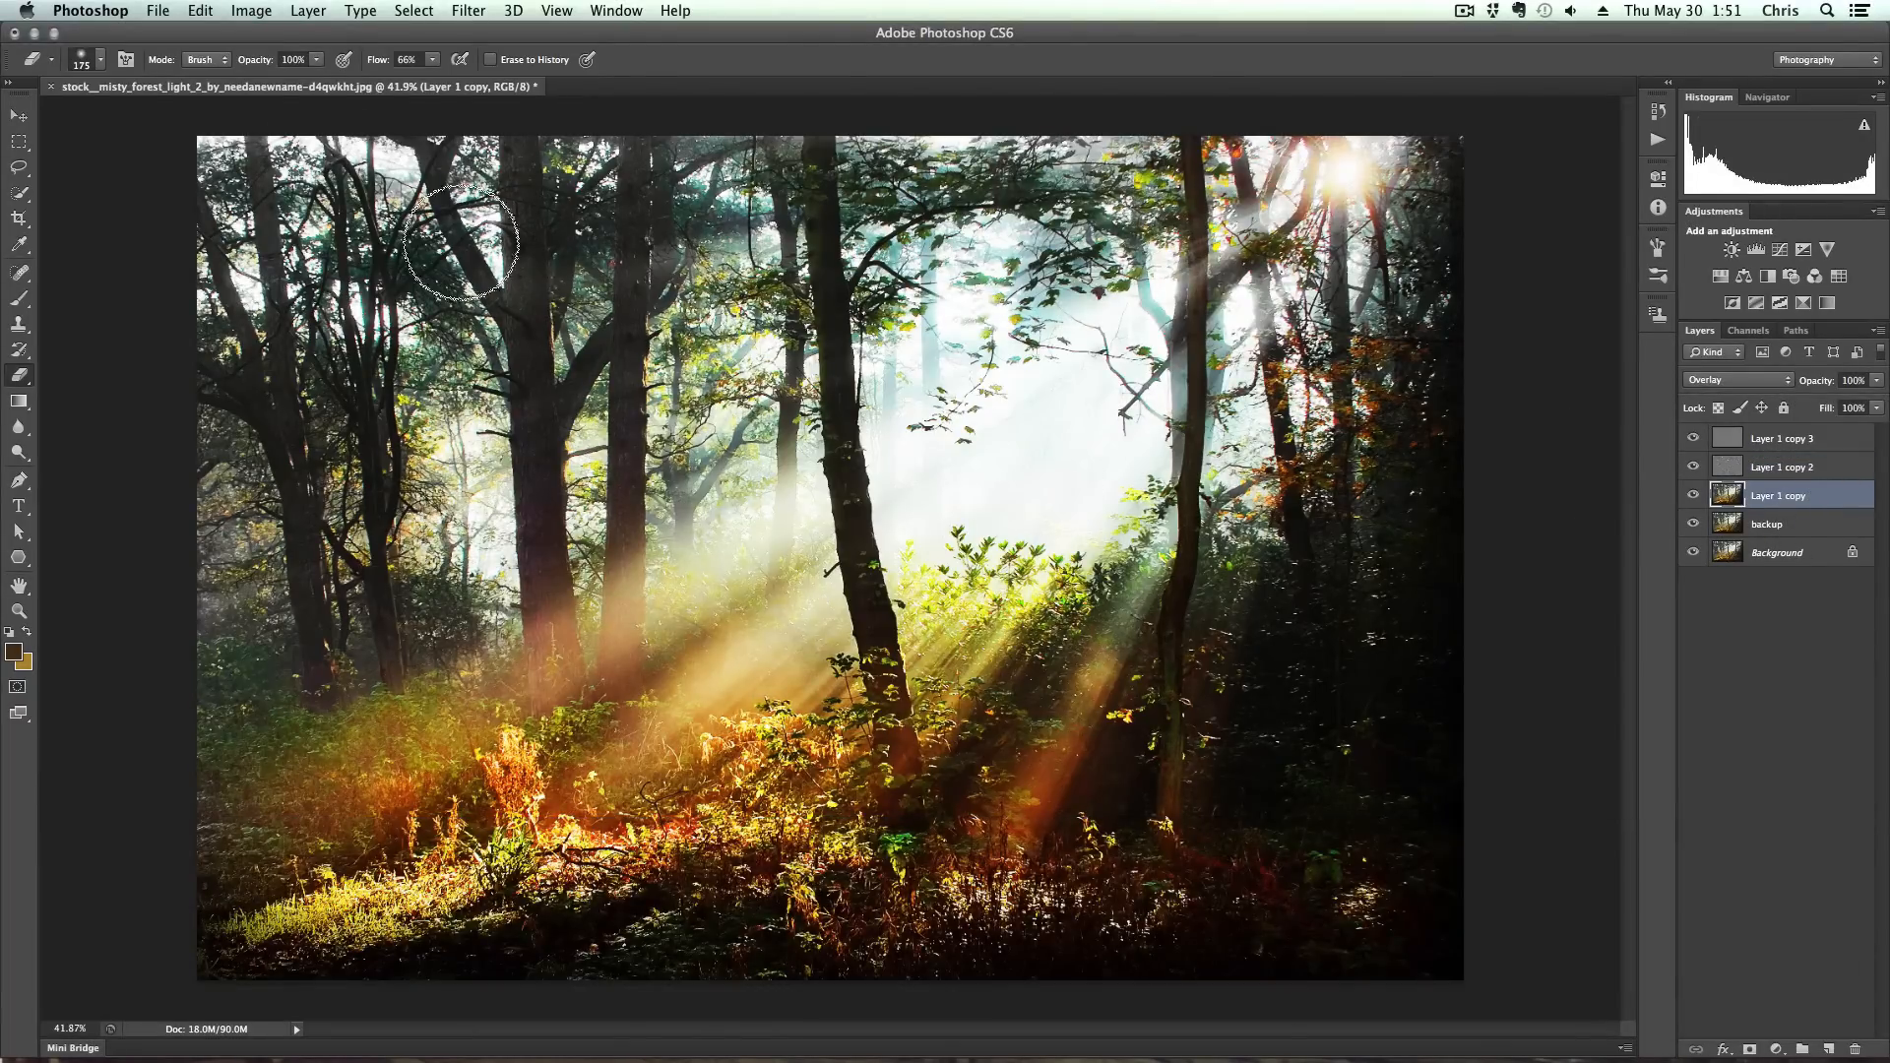
pyautogui.click(469, 12)
pyautogui.moveTo(623, 390)
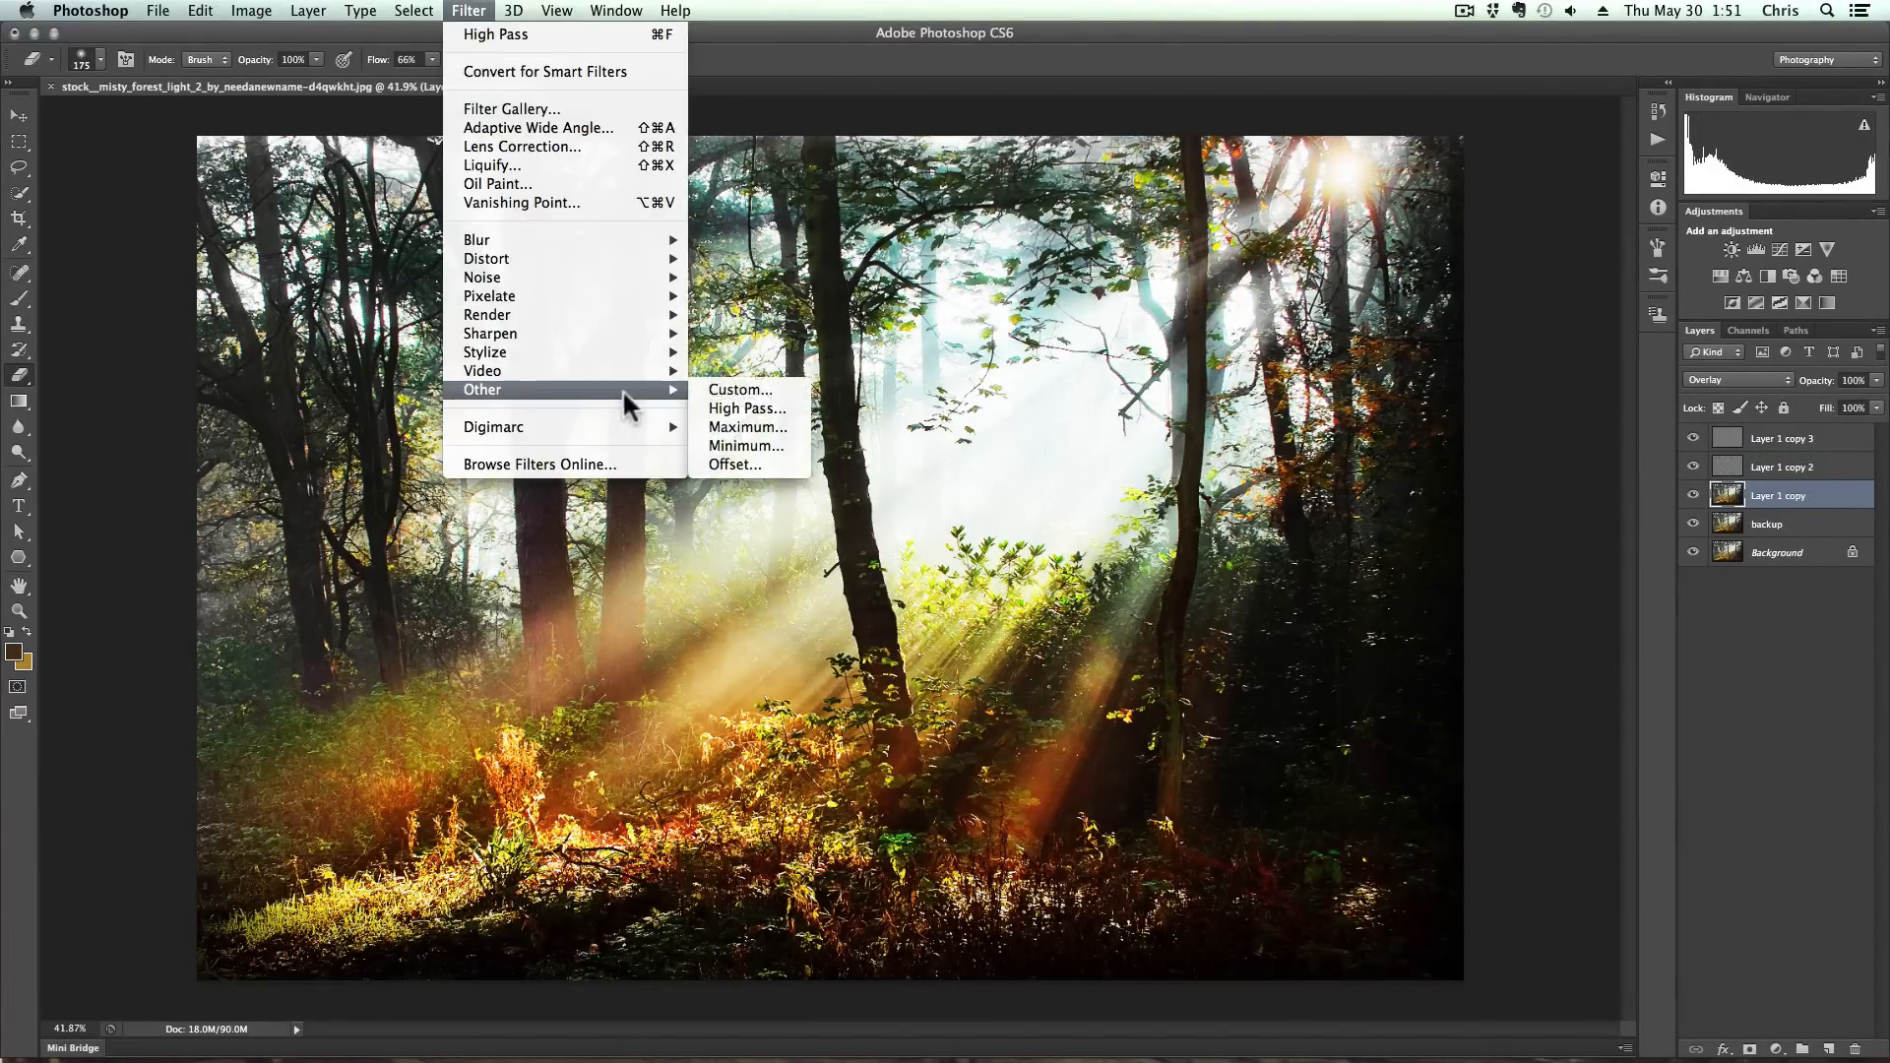
pyautogui.click(735, 405)
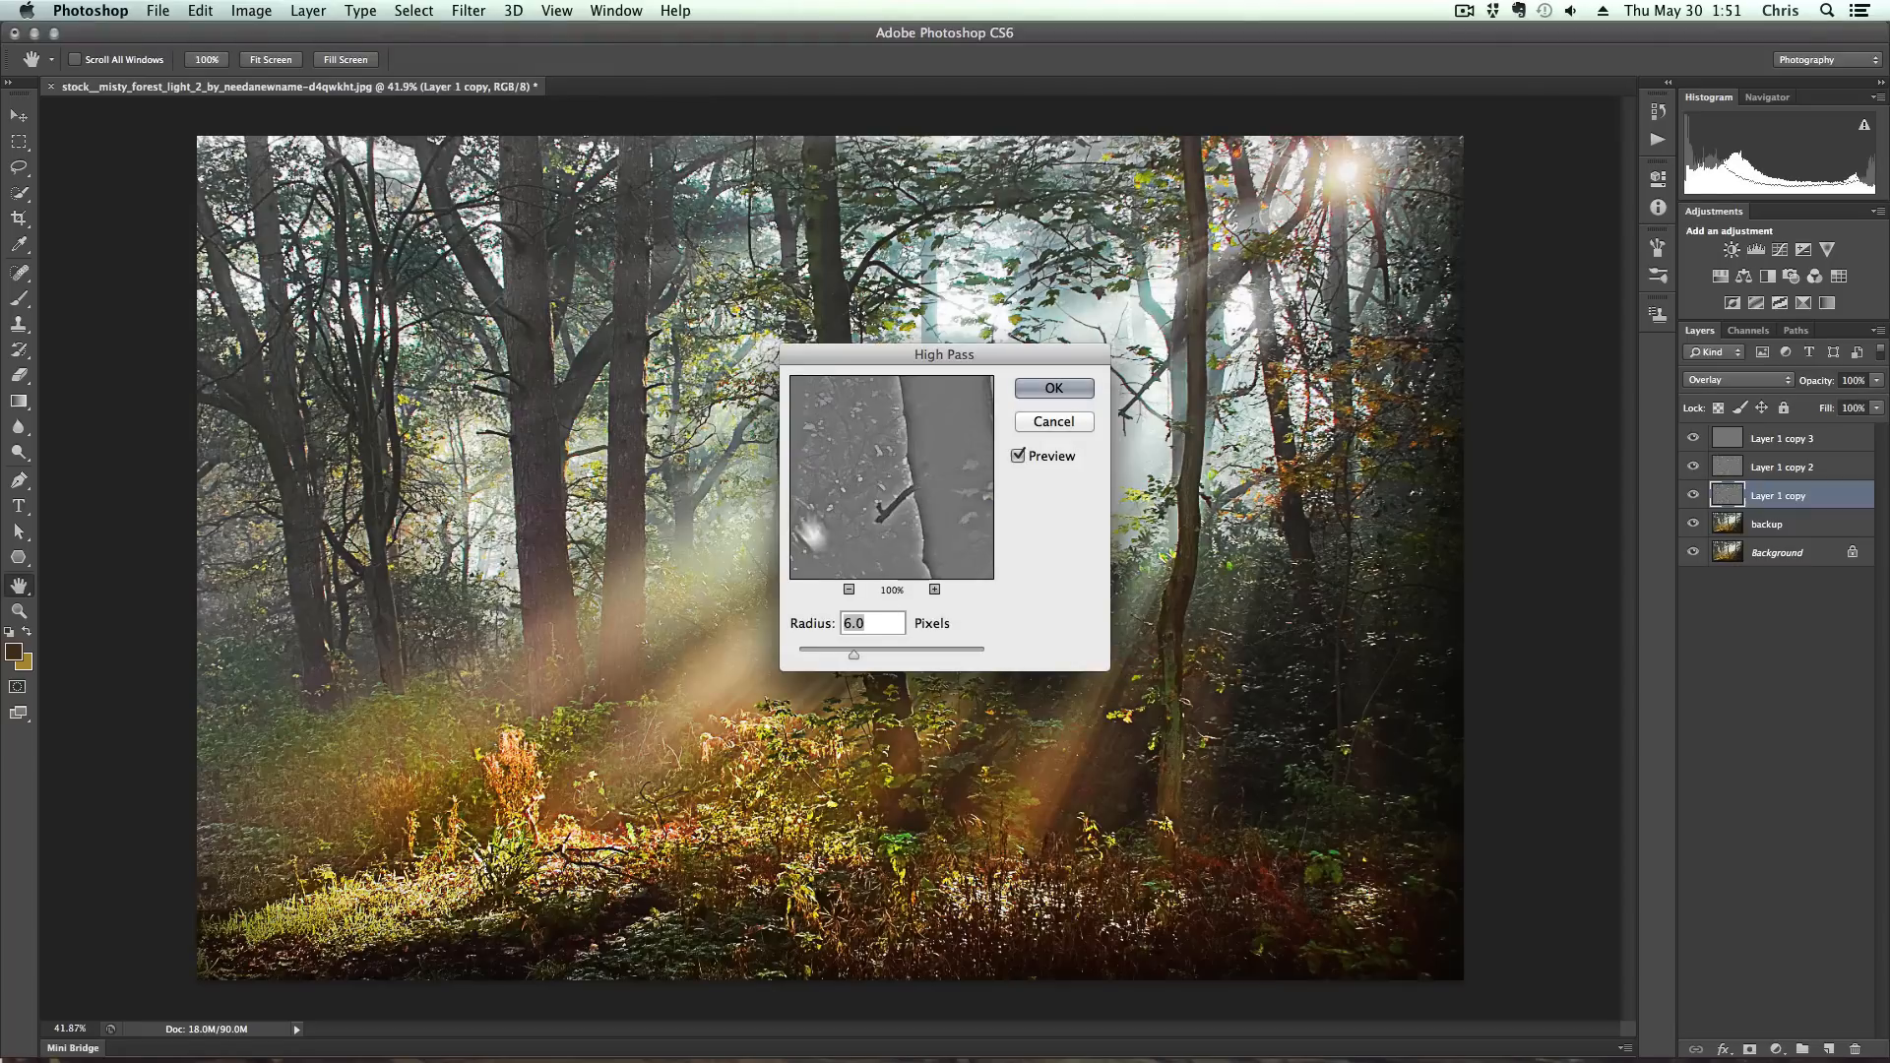
pyautogui.write('20')
pyautogui.press('Return')
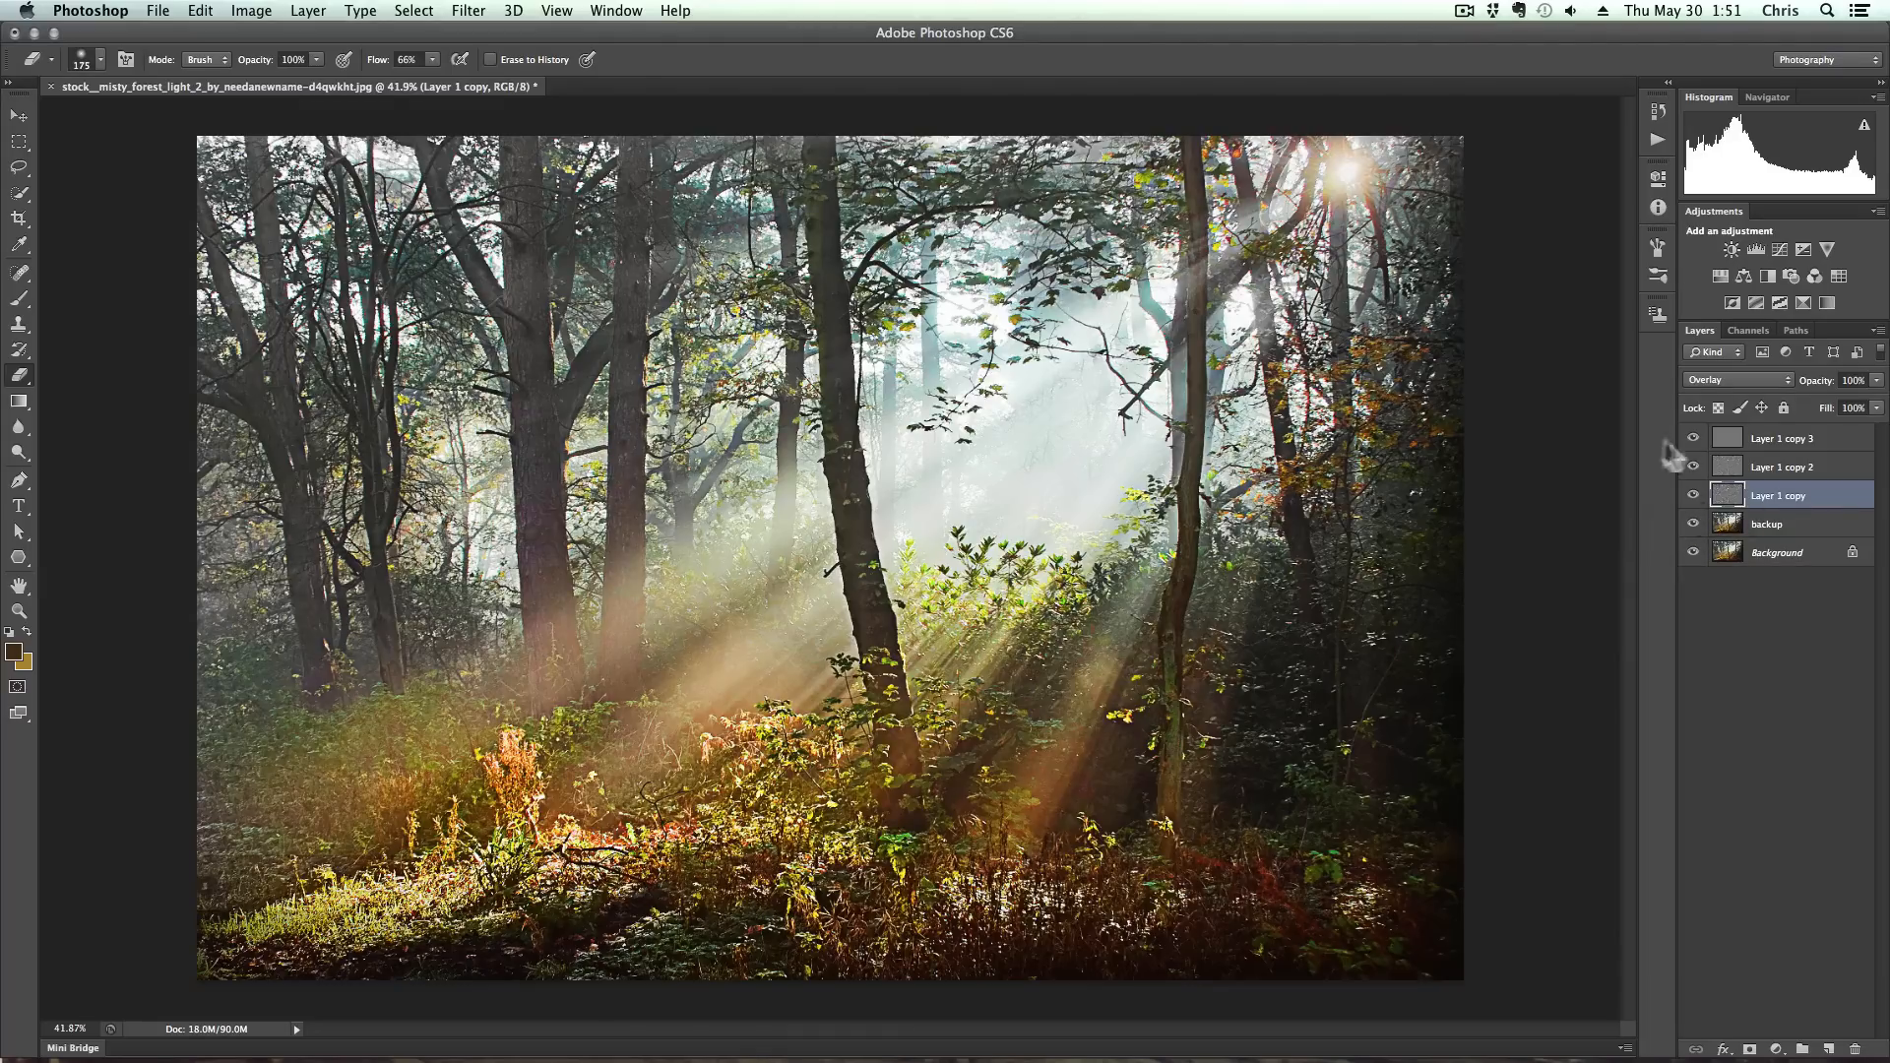
# Group the three High Pass layers and name the group "sharpen"
pyautogui.click(1778, 498)
pyautogui.click(1869, 258)
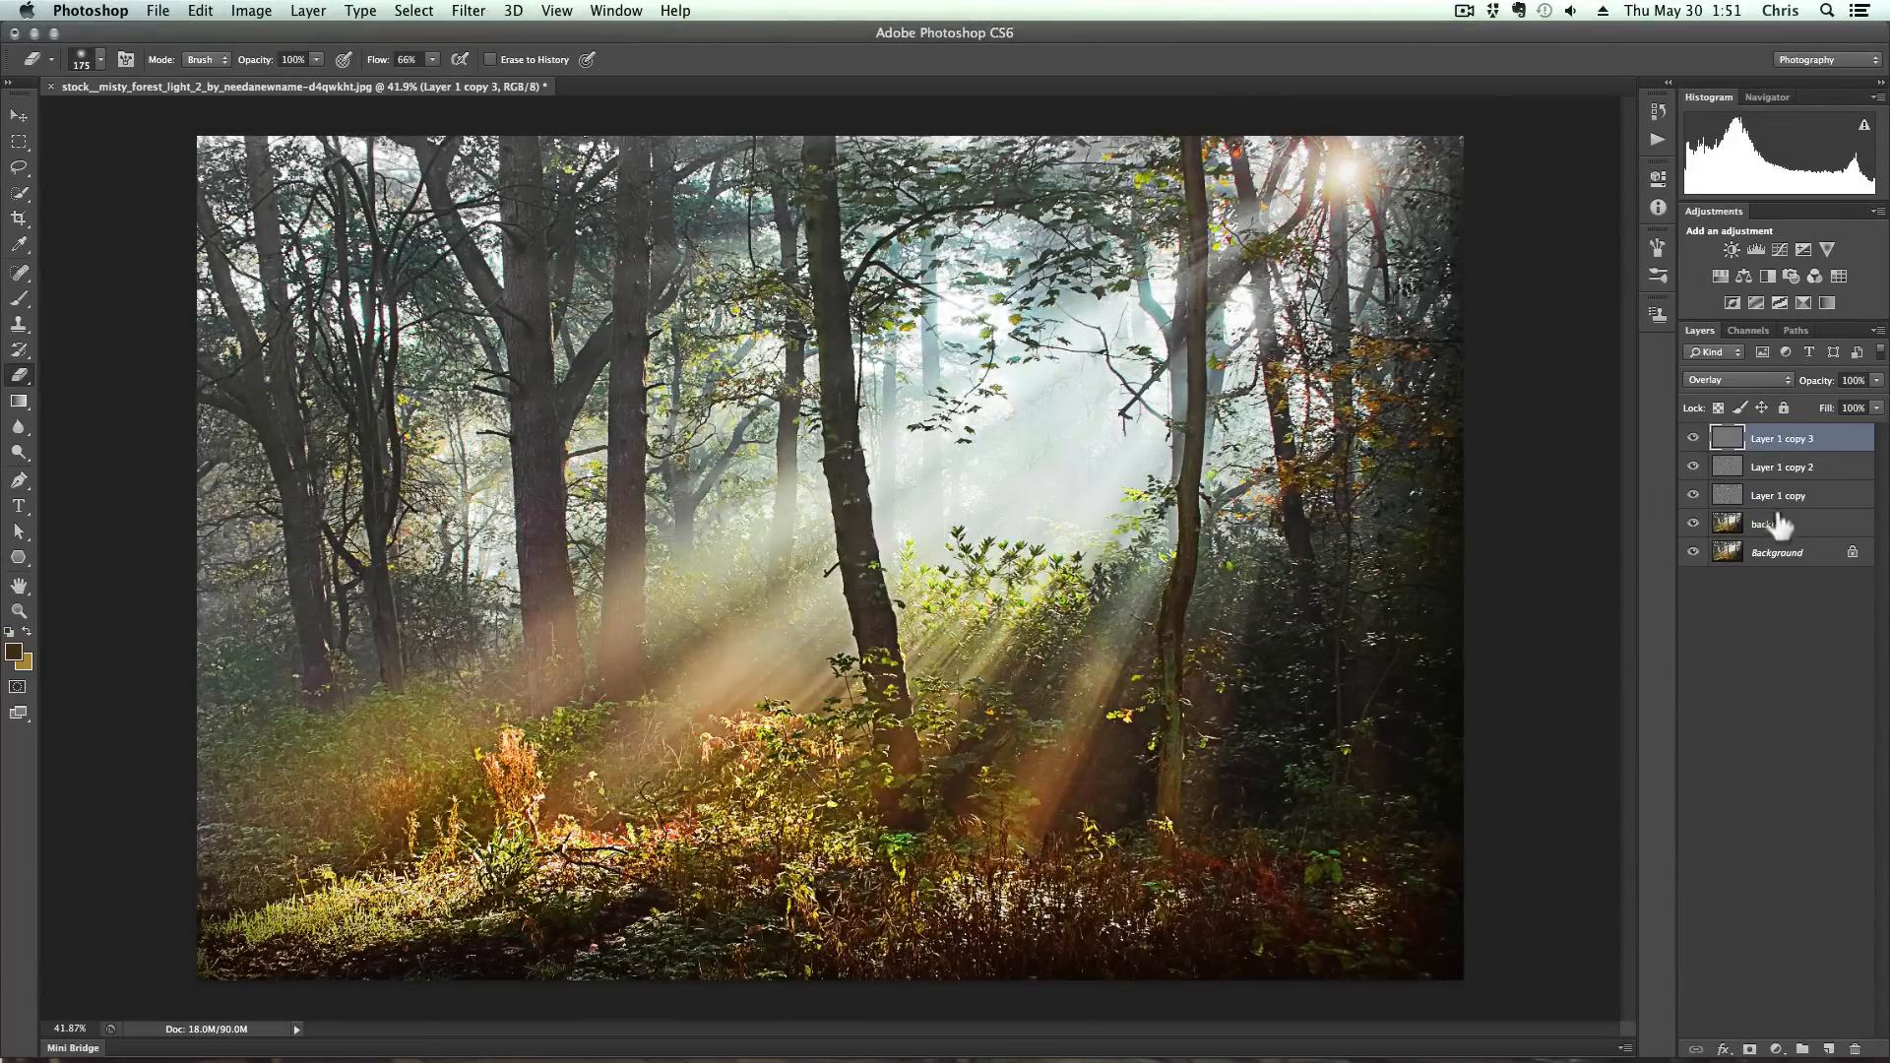
pyautogui.keyDown('shift'); pyautogui.click(1783, 499); pyautogui.keyUp('shift')
pyautogui.moveTo(1780, 496); pyautogui.dragTo(1802, 1048)
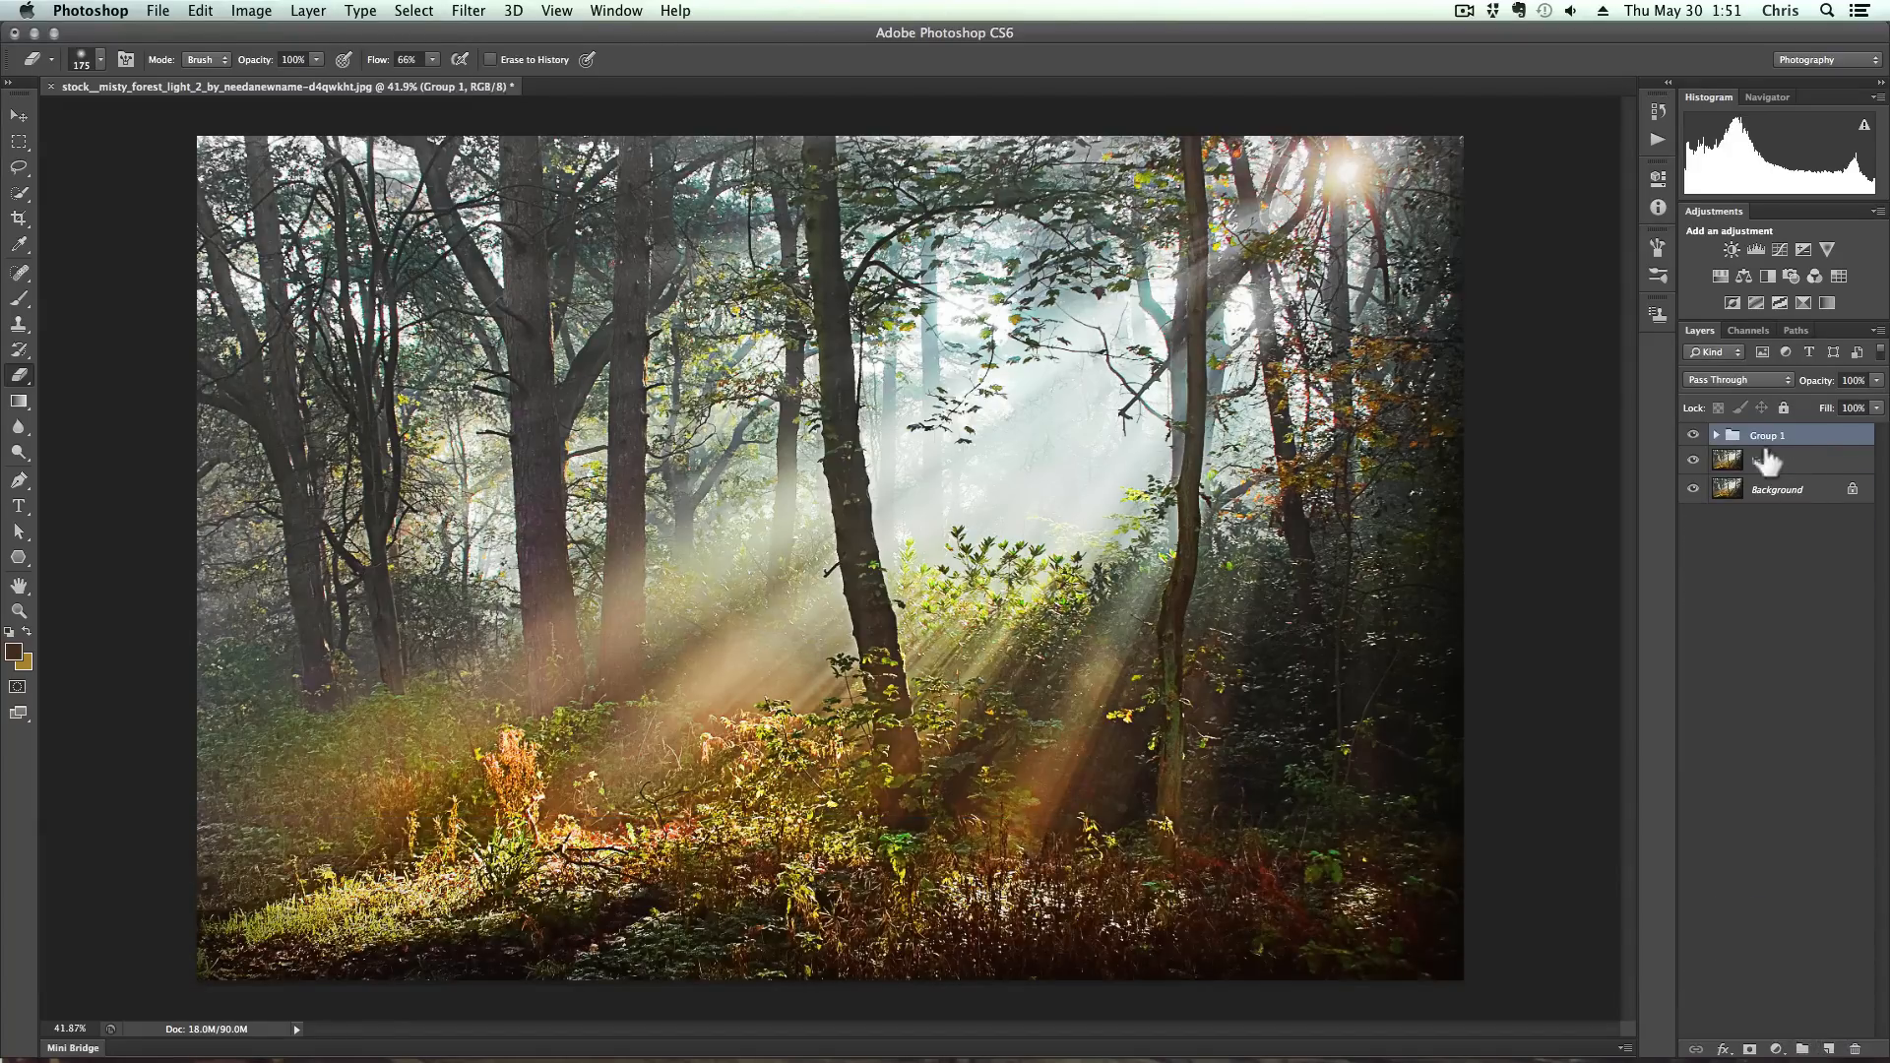
pyautogui.write('sharpen')
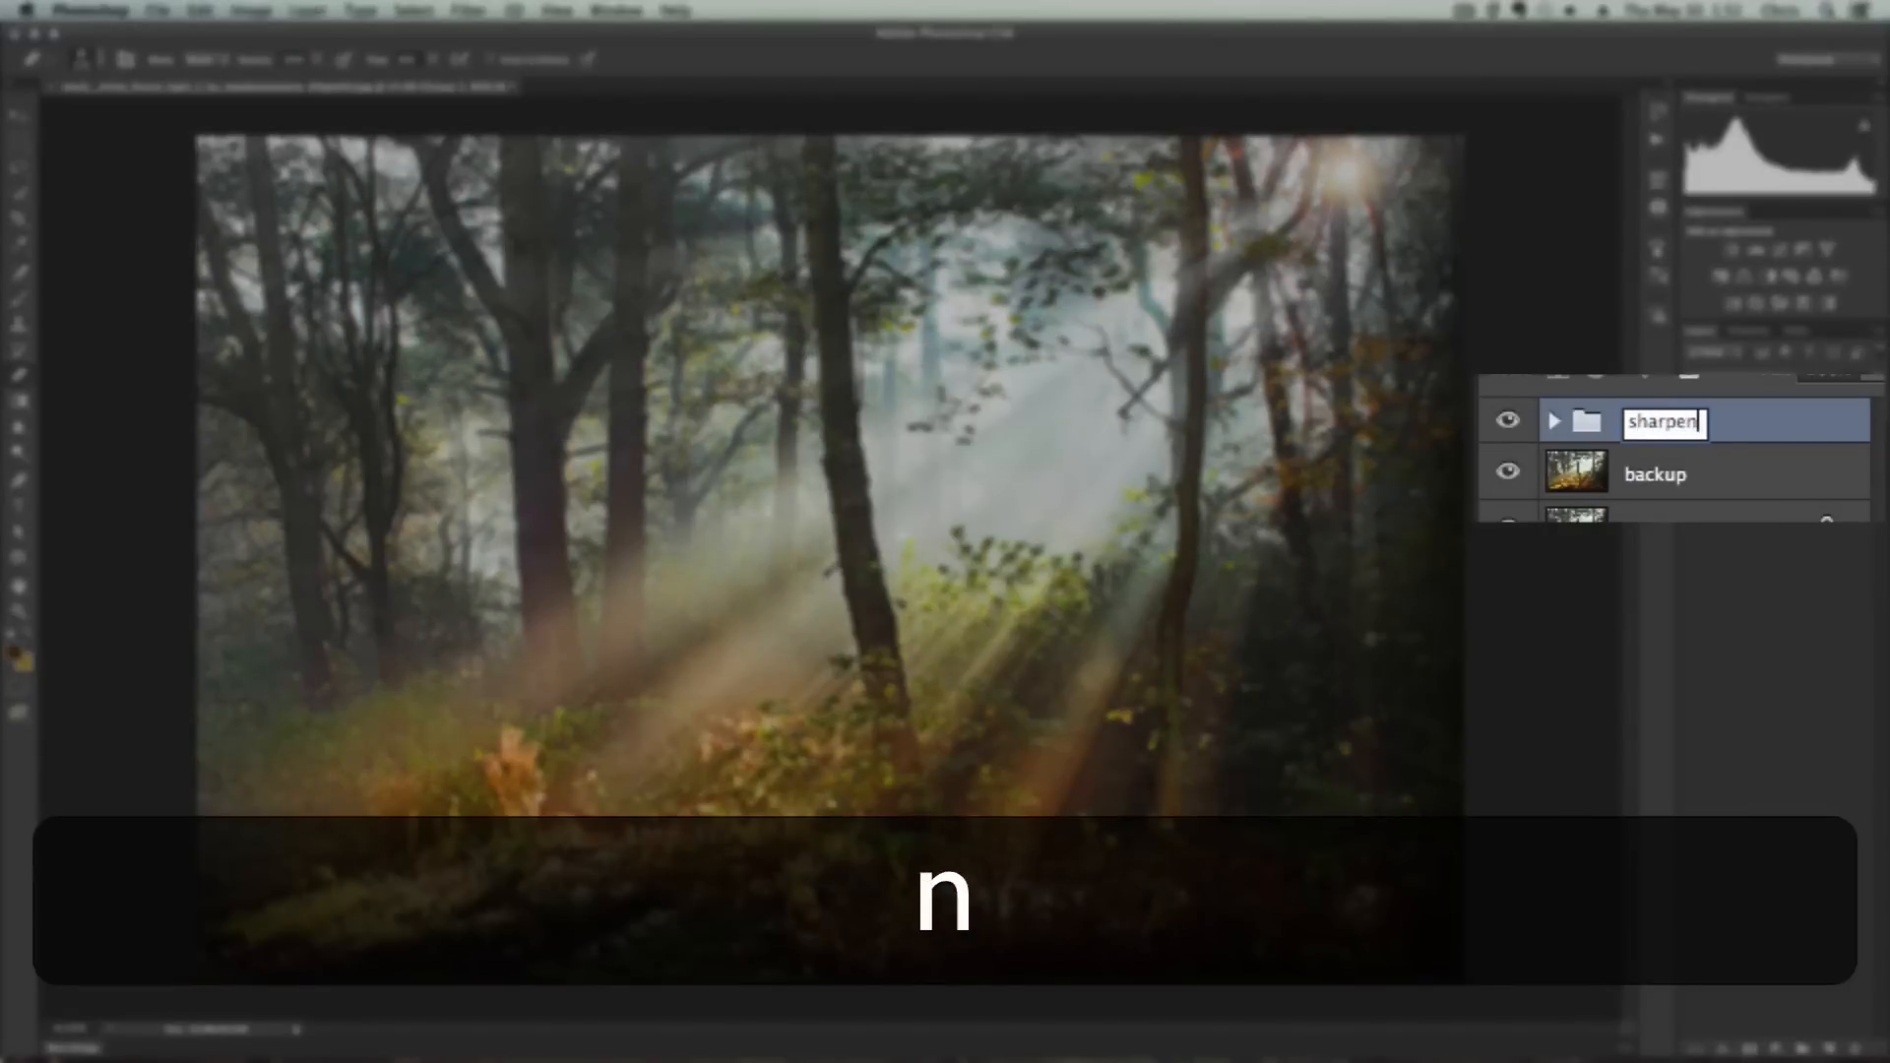
pyautogui.press('Return')
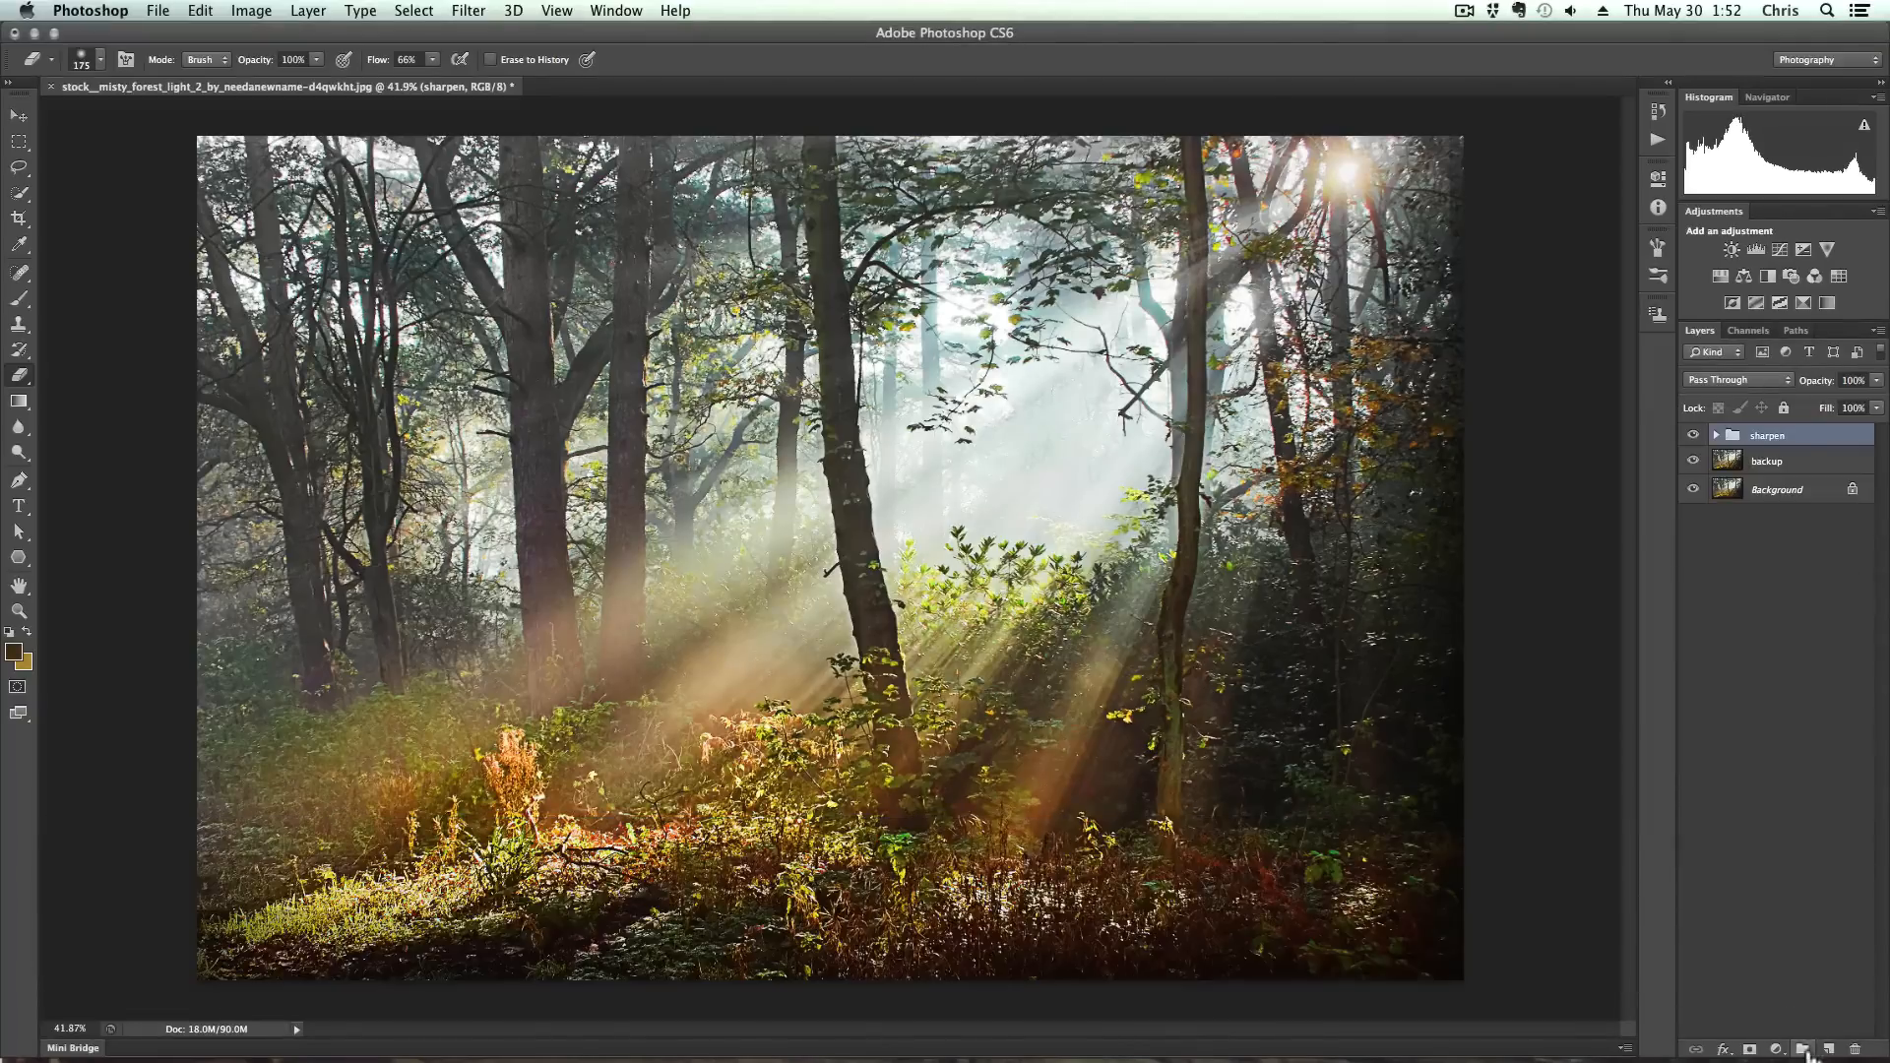
# Create a new layer group above the sharpen group and name it "adjustments"
pyautogui.click(1806, 1050)
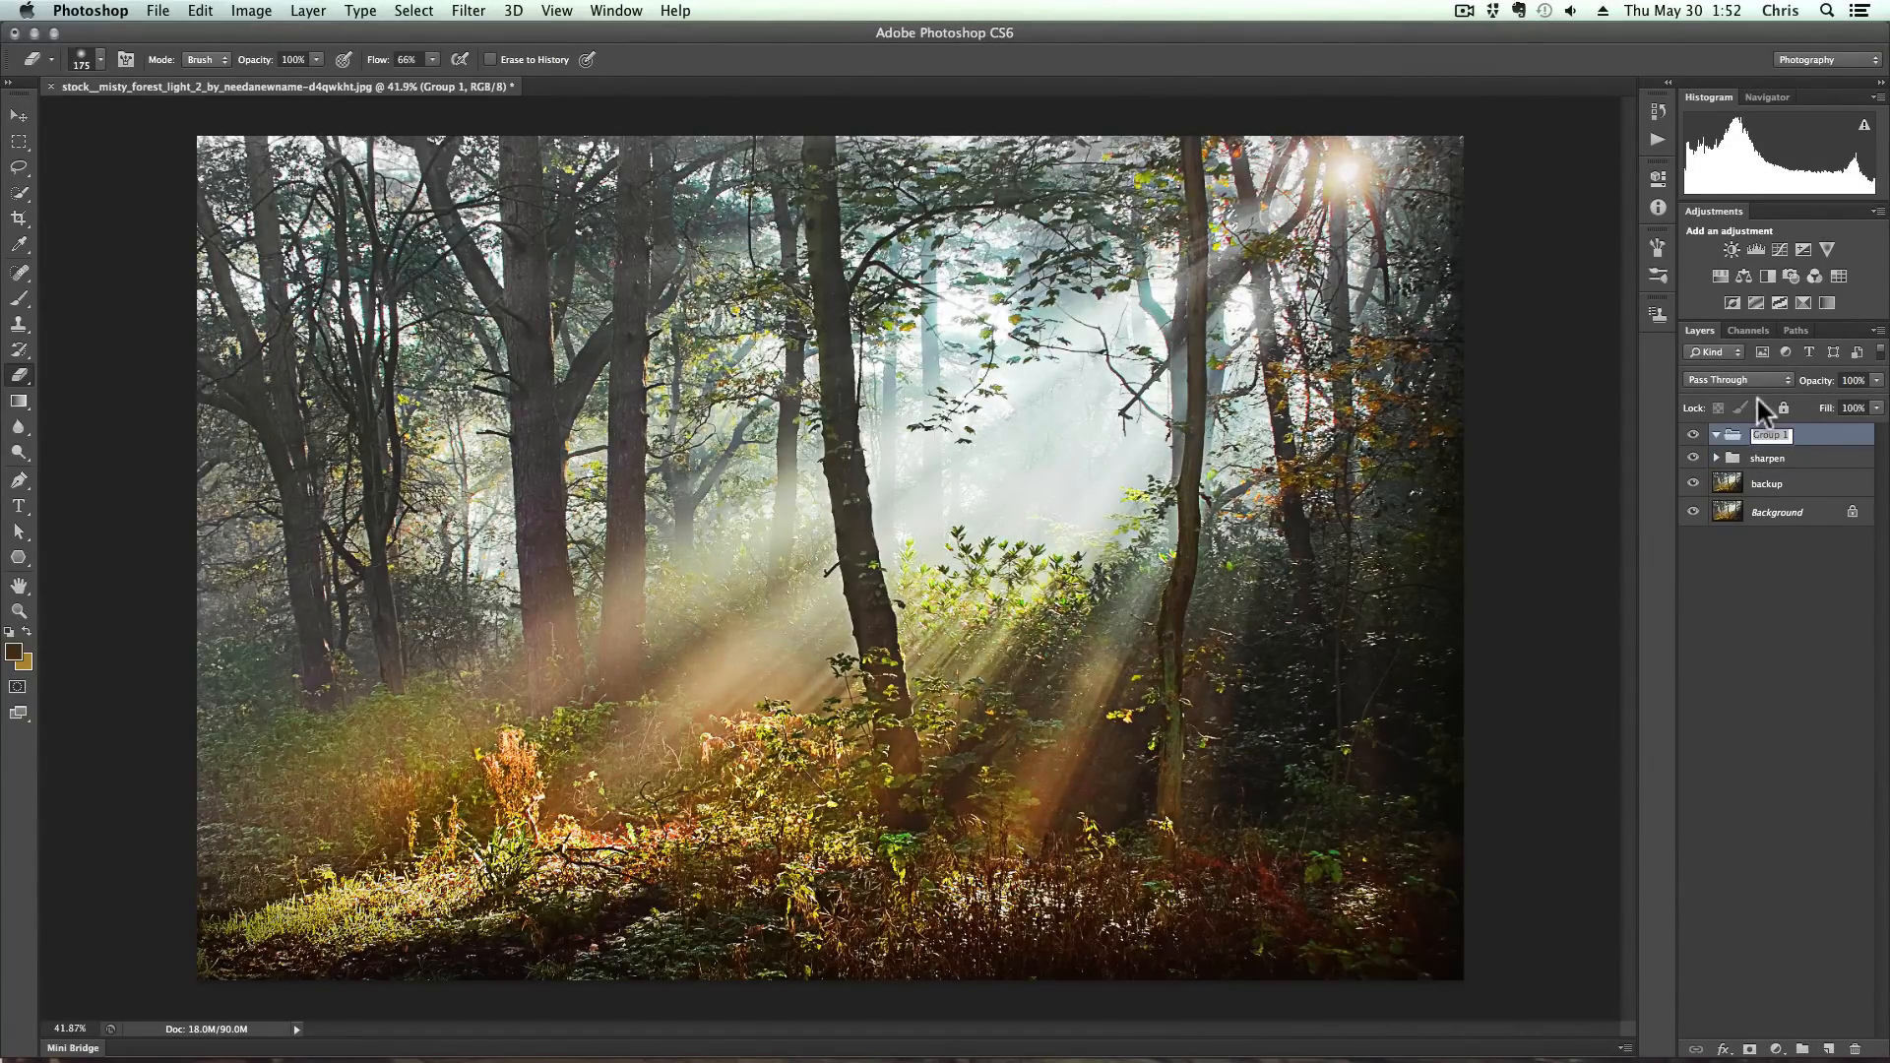
pyautogui.write('adjustments')
pyautogui.press('Return')
# Add a Curves adjustment layer with the default name and Normal mode inside the adjustments group
pyautogui.click(309, 13)
pyautogui.moveTo(392, 210)
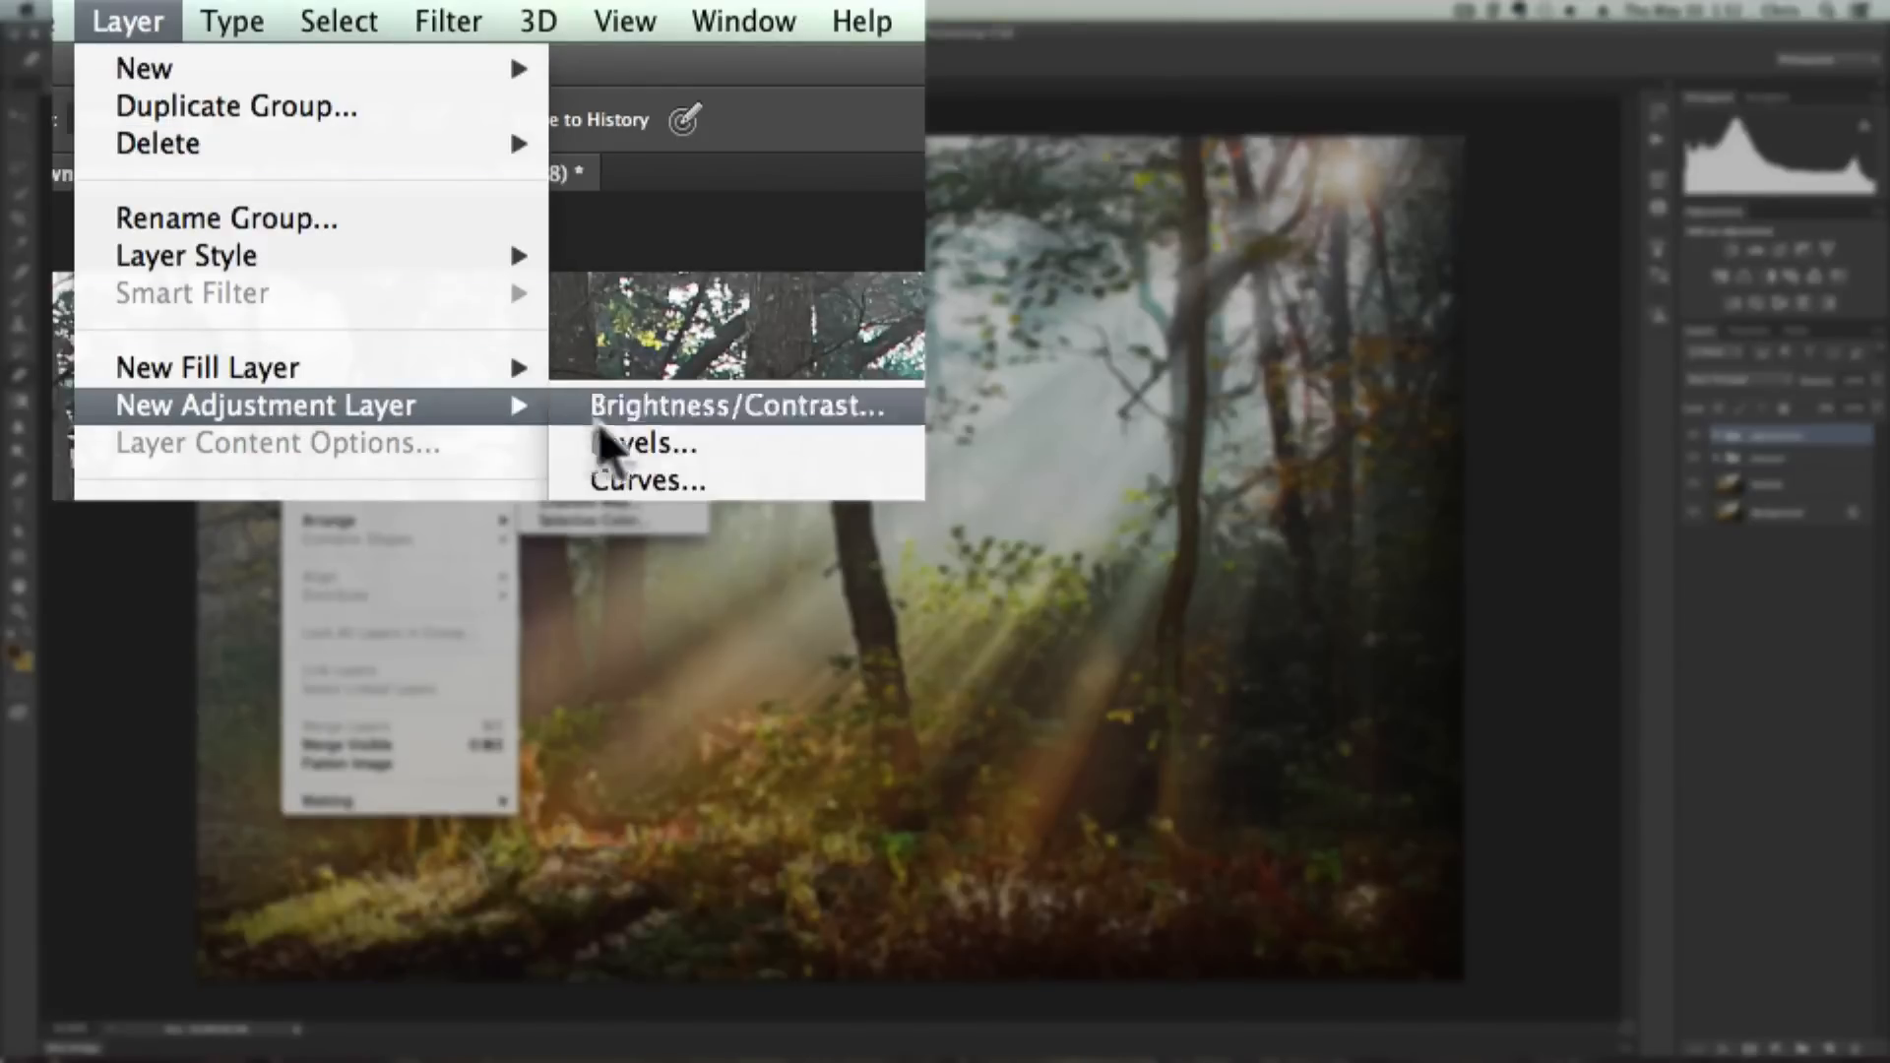
pyautogui.click(689, 492)
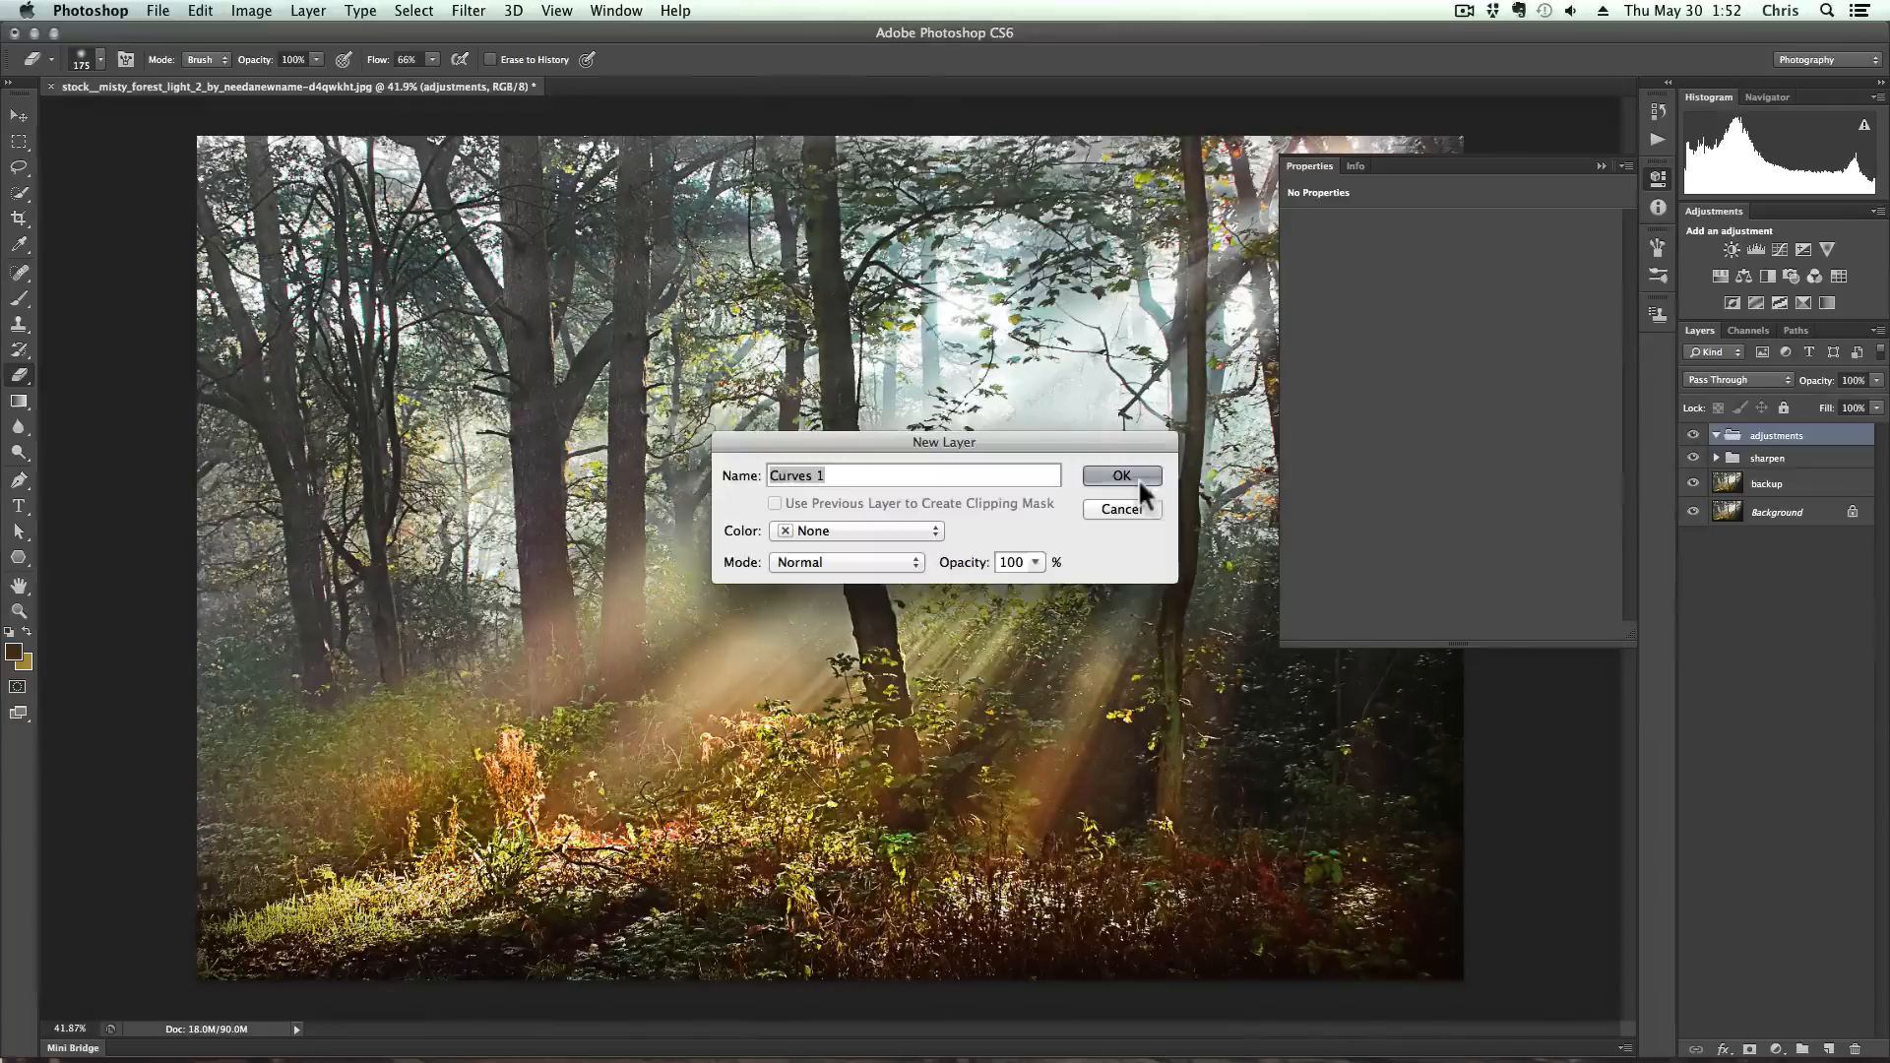
pyautogui.click(1132, 482)
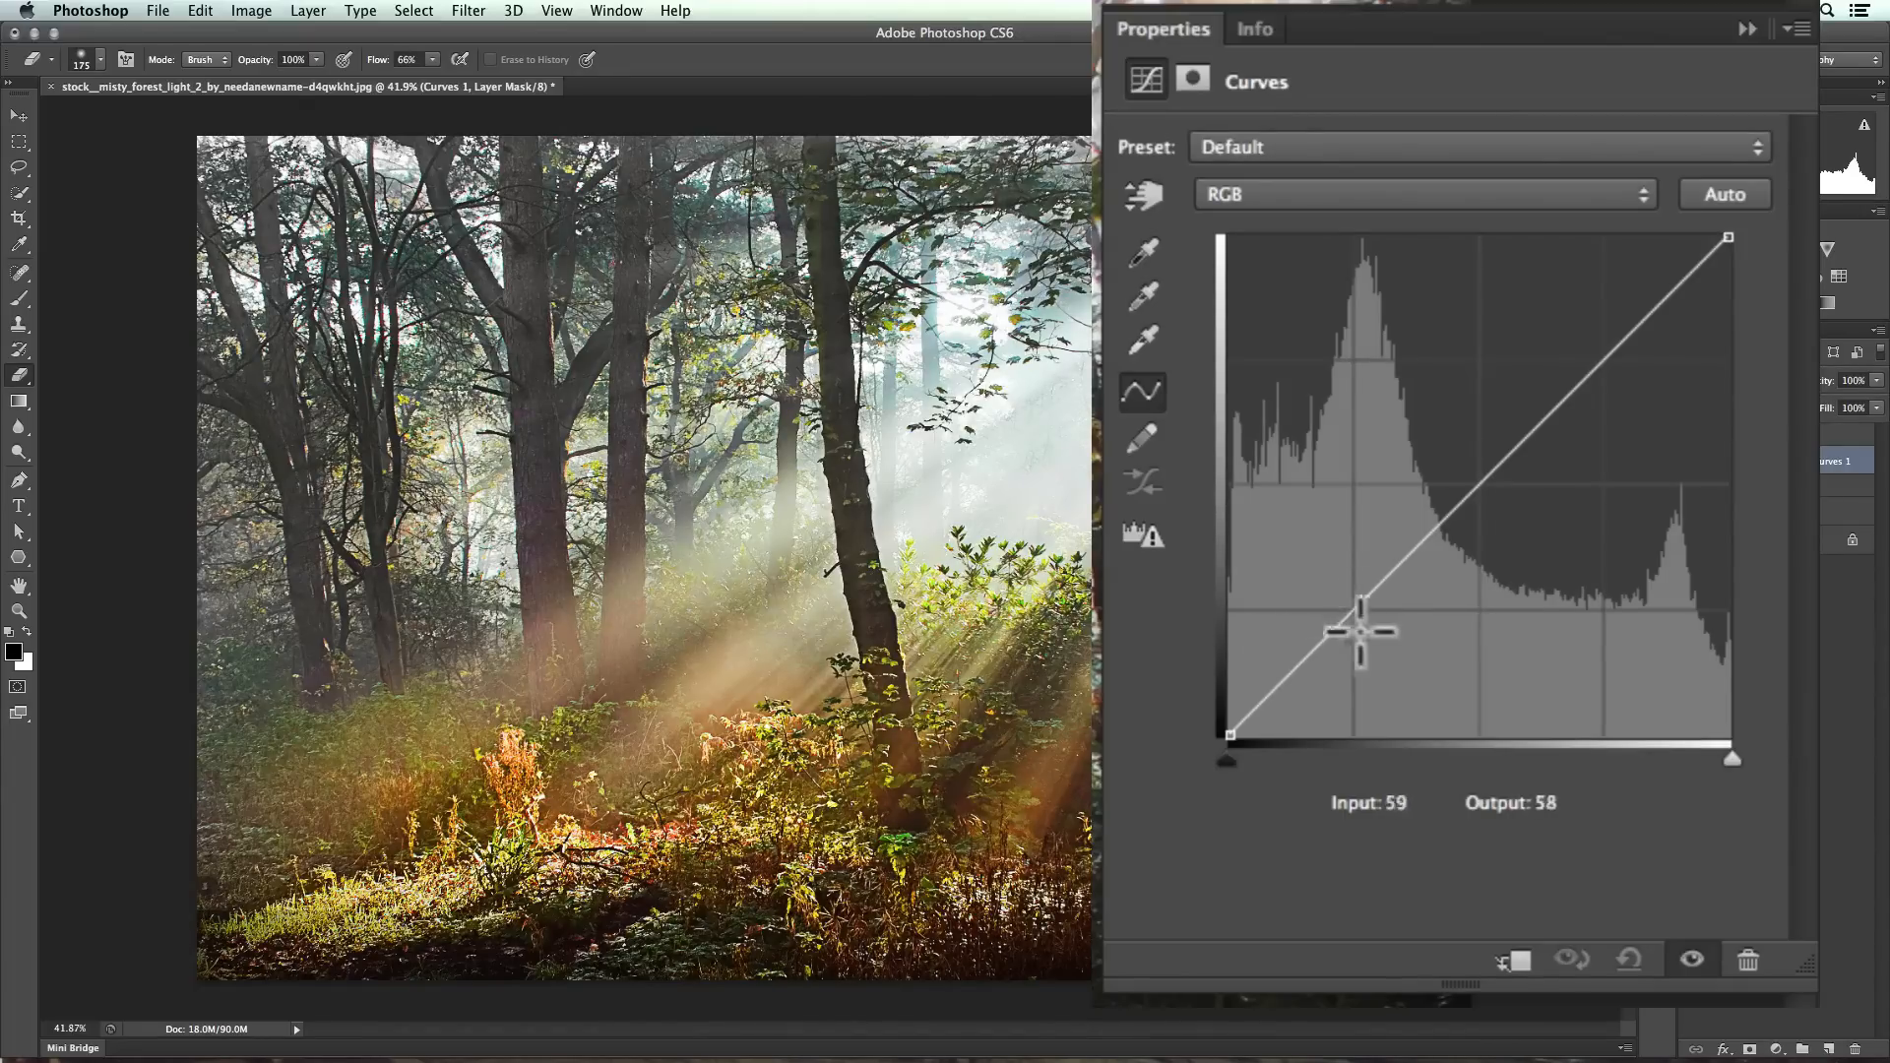
# Darken the RGB curve with an output 48 shadow point, a midtone point at 129/119 and a highlight point at 193/173
pyautogui.moveTo(1355, 603); pyautogui.dragTo(1355, 641)
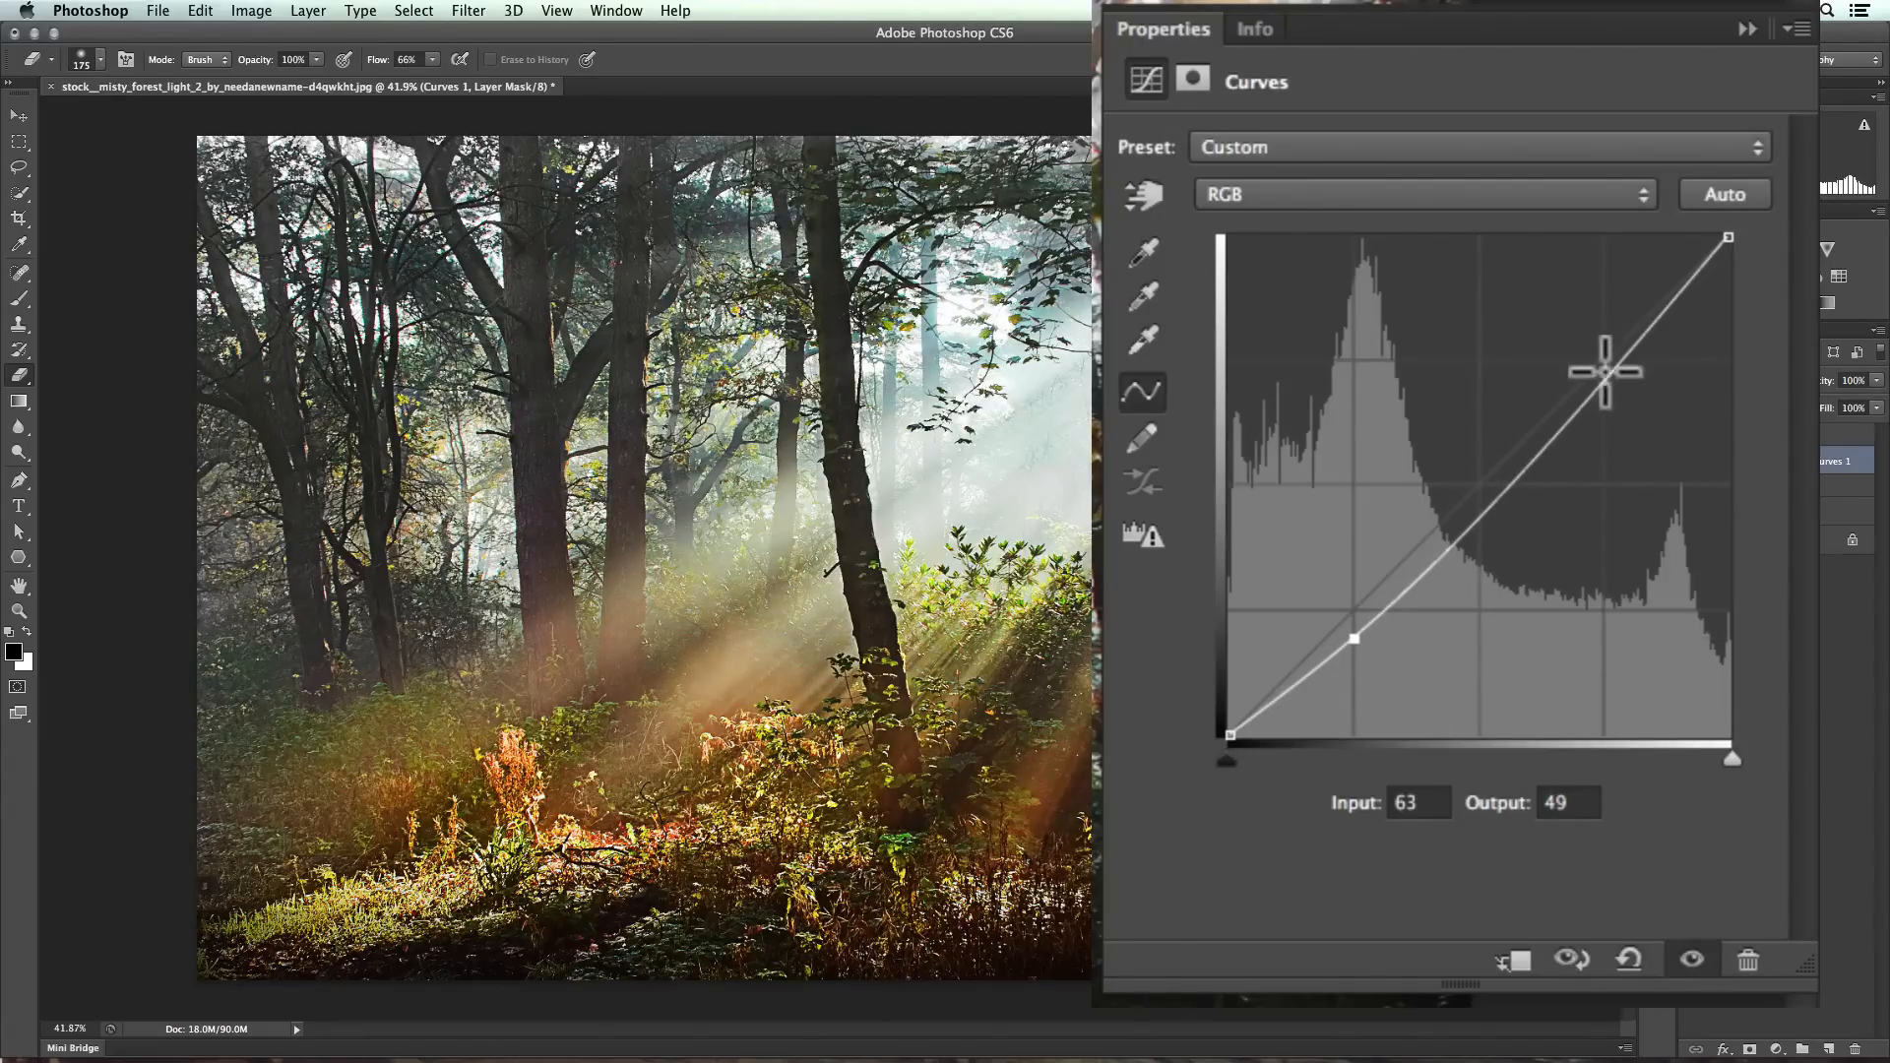
pyautogui.moveTo(1604, 372); pyautogui.dragTo(1605, 398)
pyautogui.click(1482, 513)
pyautogui.moveTo(1482, 513); pyautogui.dragTo(1483, 501)
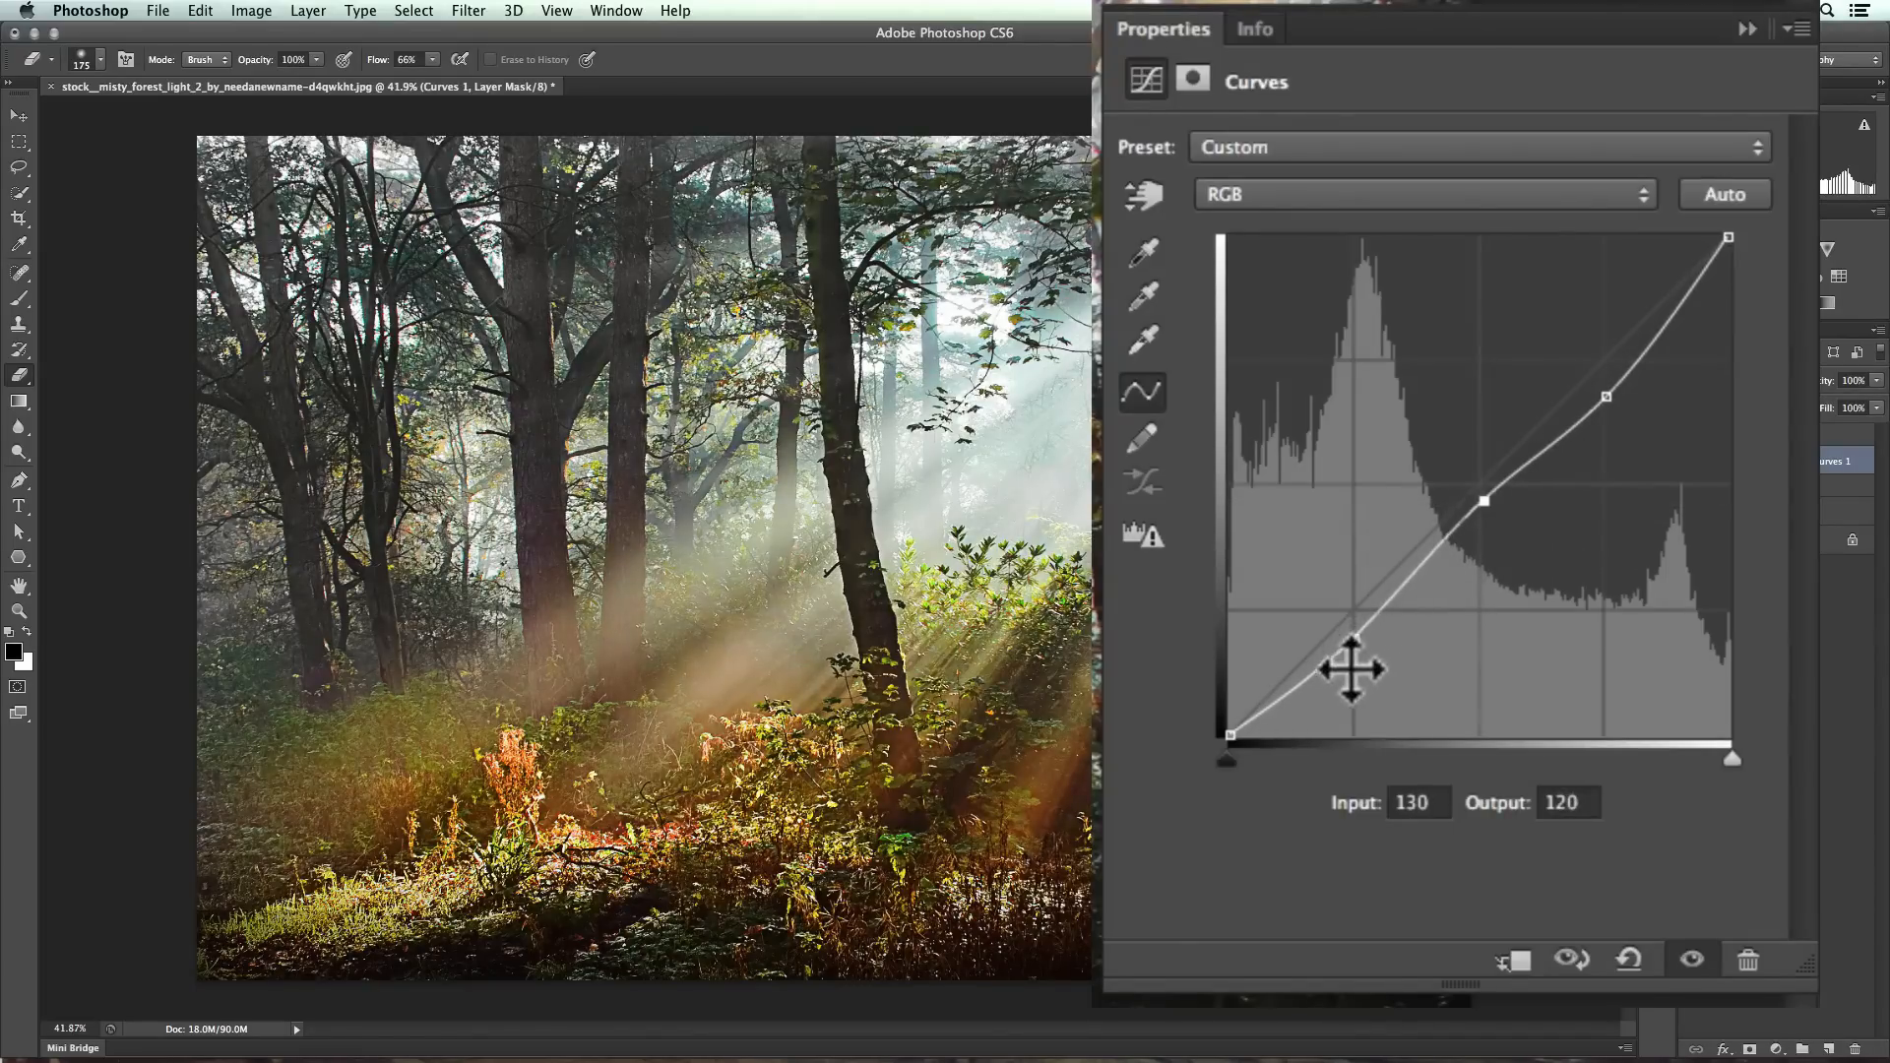
pyautogui.moveTo(1349, 626)
pyautogui.mouseDown()
pyautogui.moveTo(1357, 660)
pyautogui.moveTo(1355, 641)
pyautogui.mouseUp()
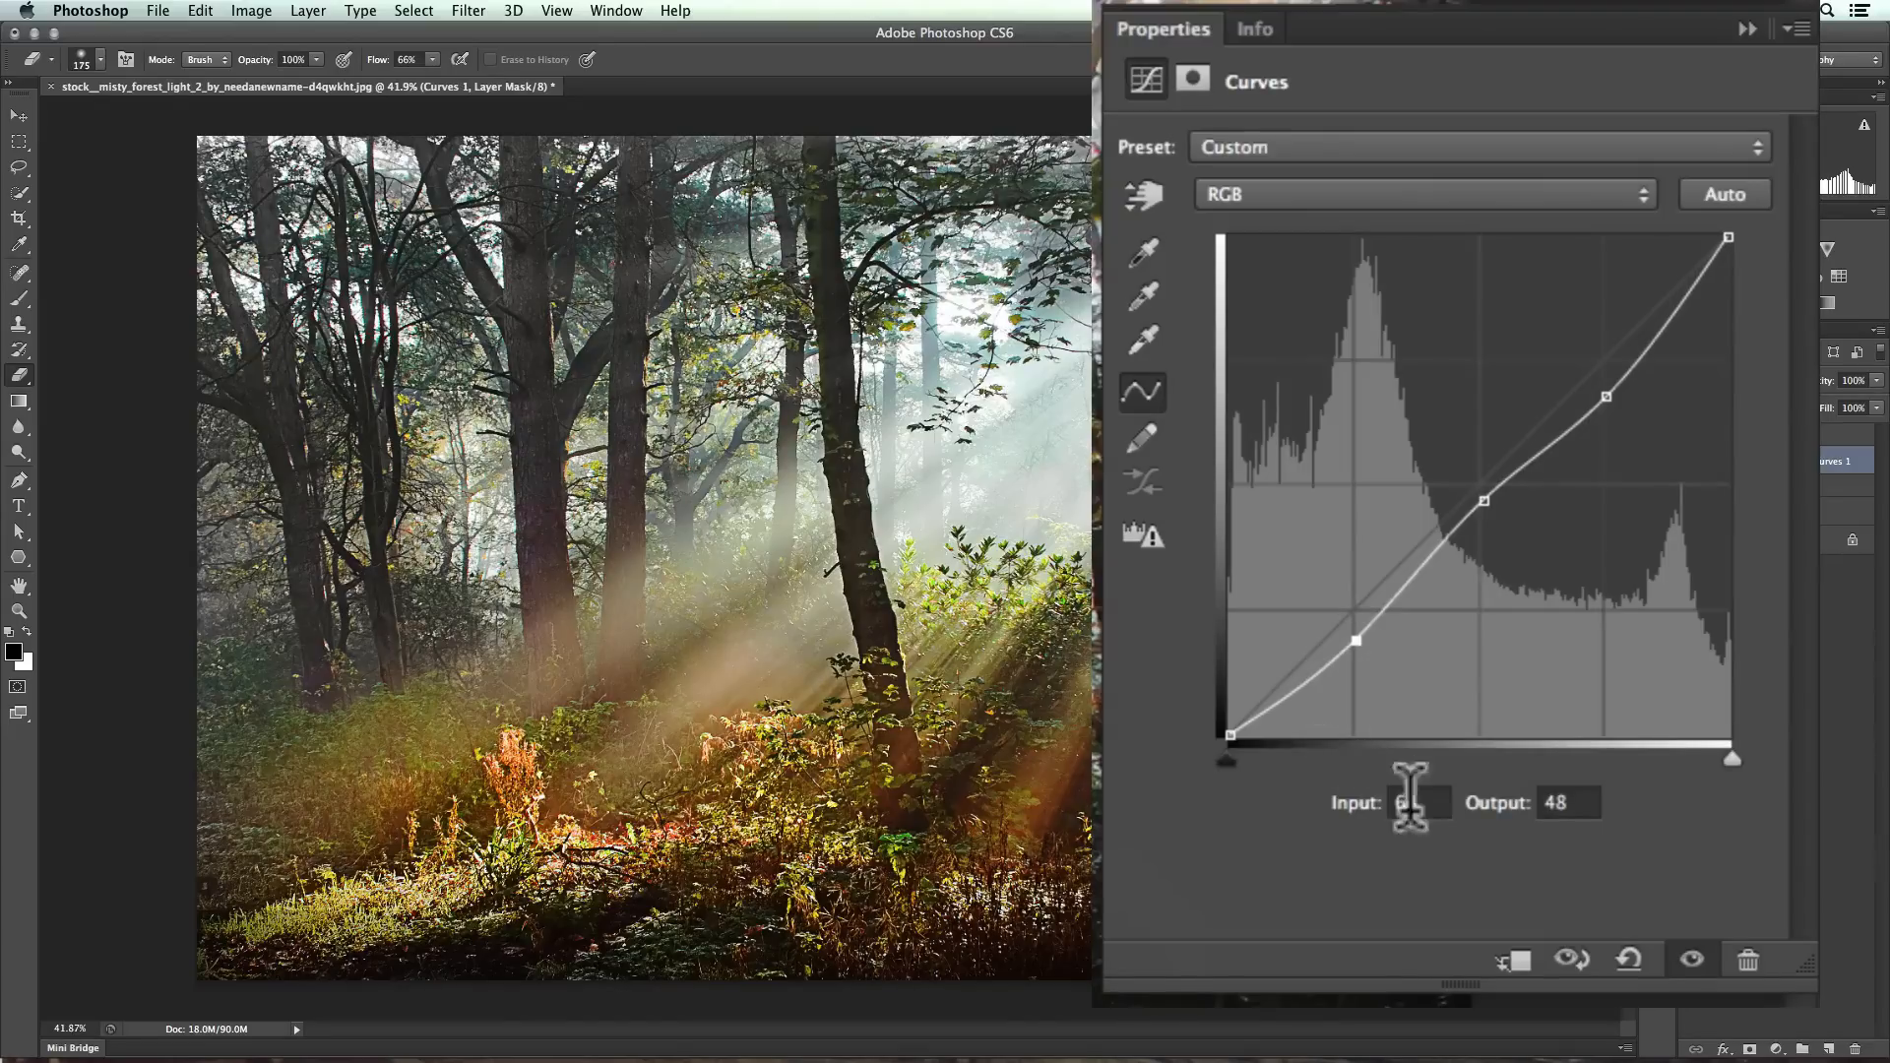
pyautogui.click(1482, 503)
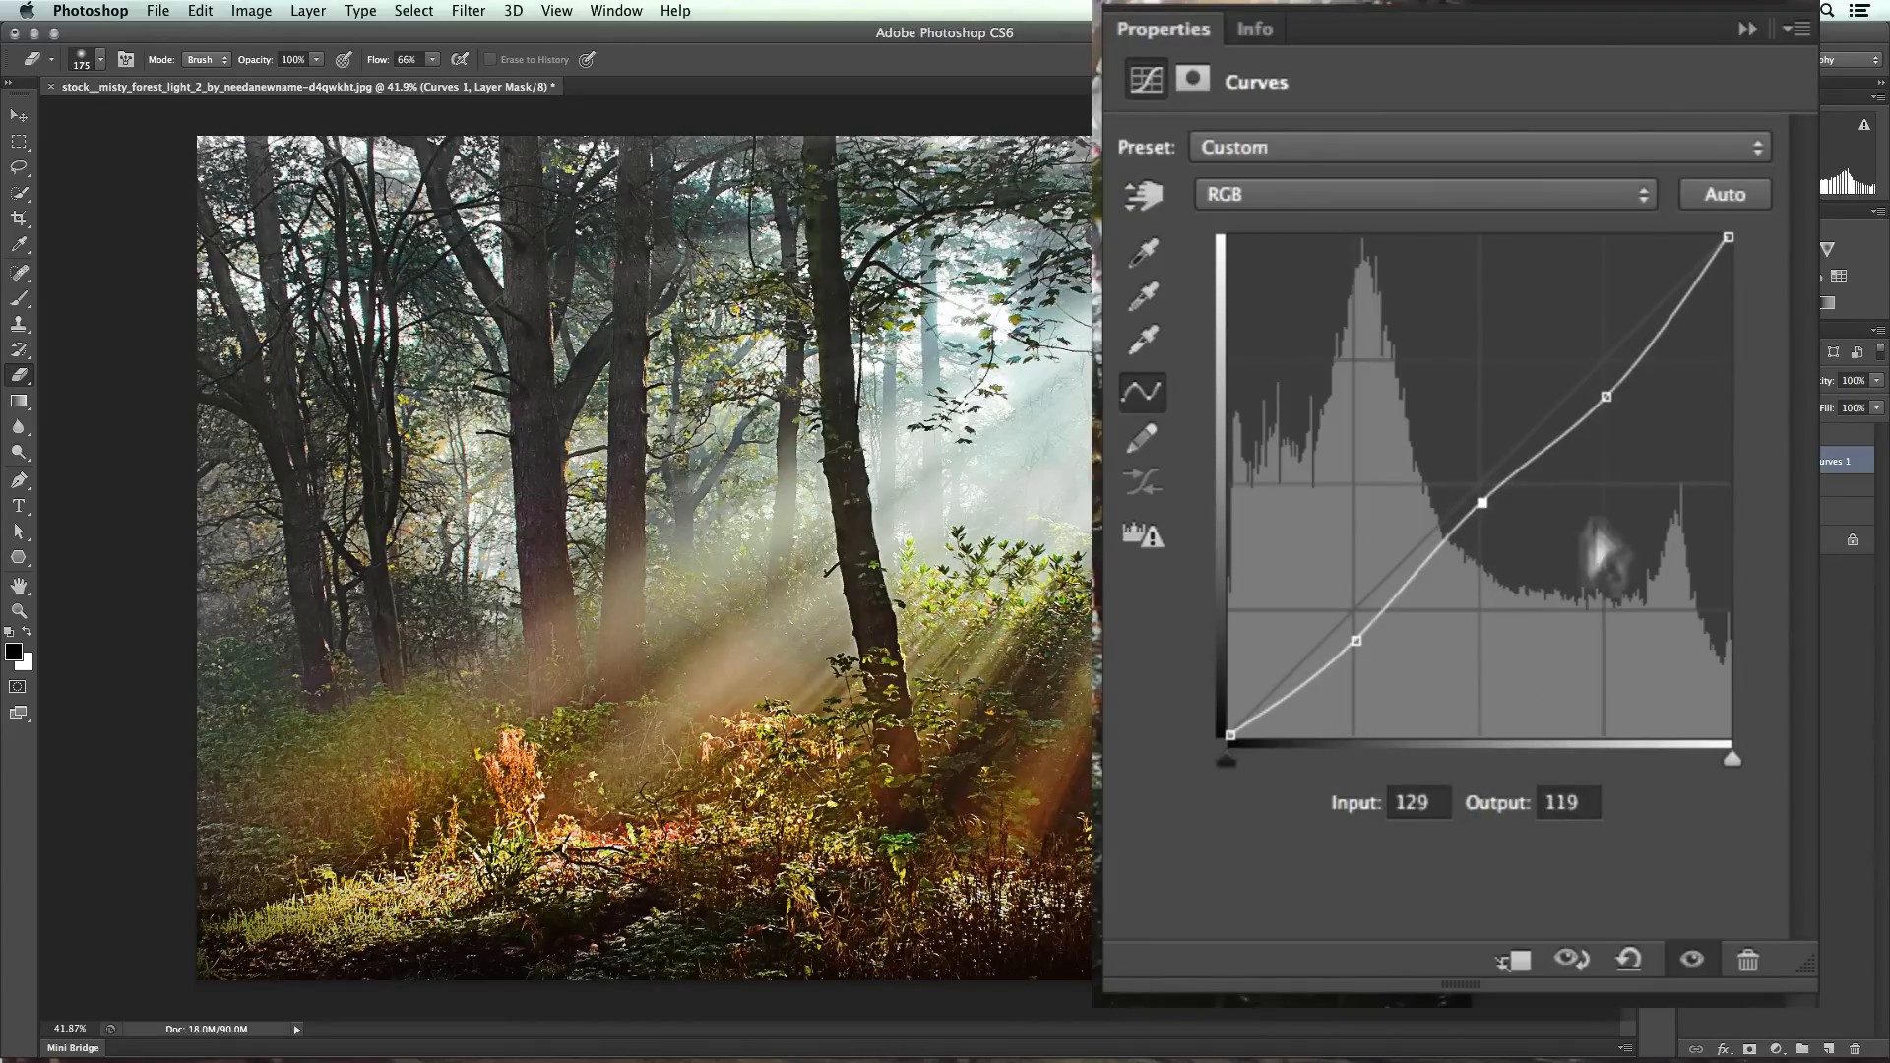
pyautogui.click(1607, 399)
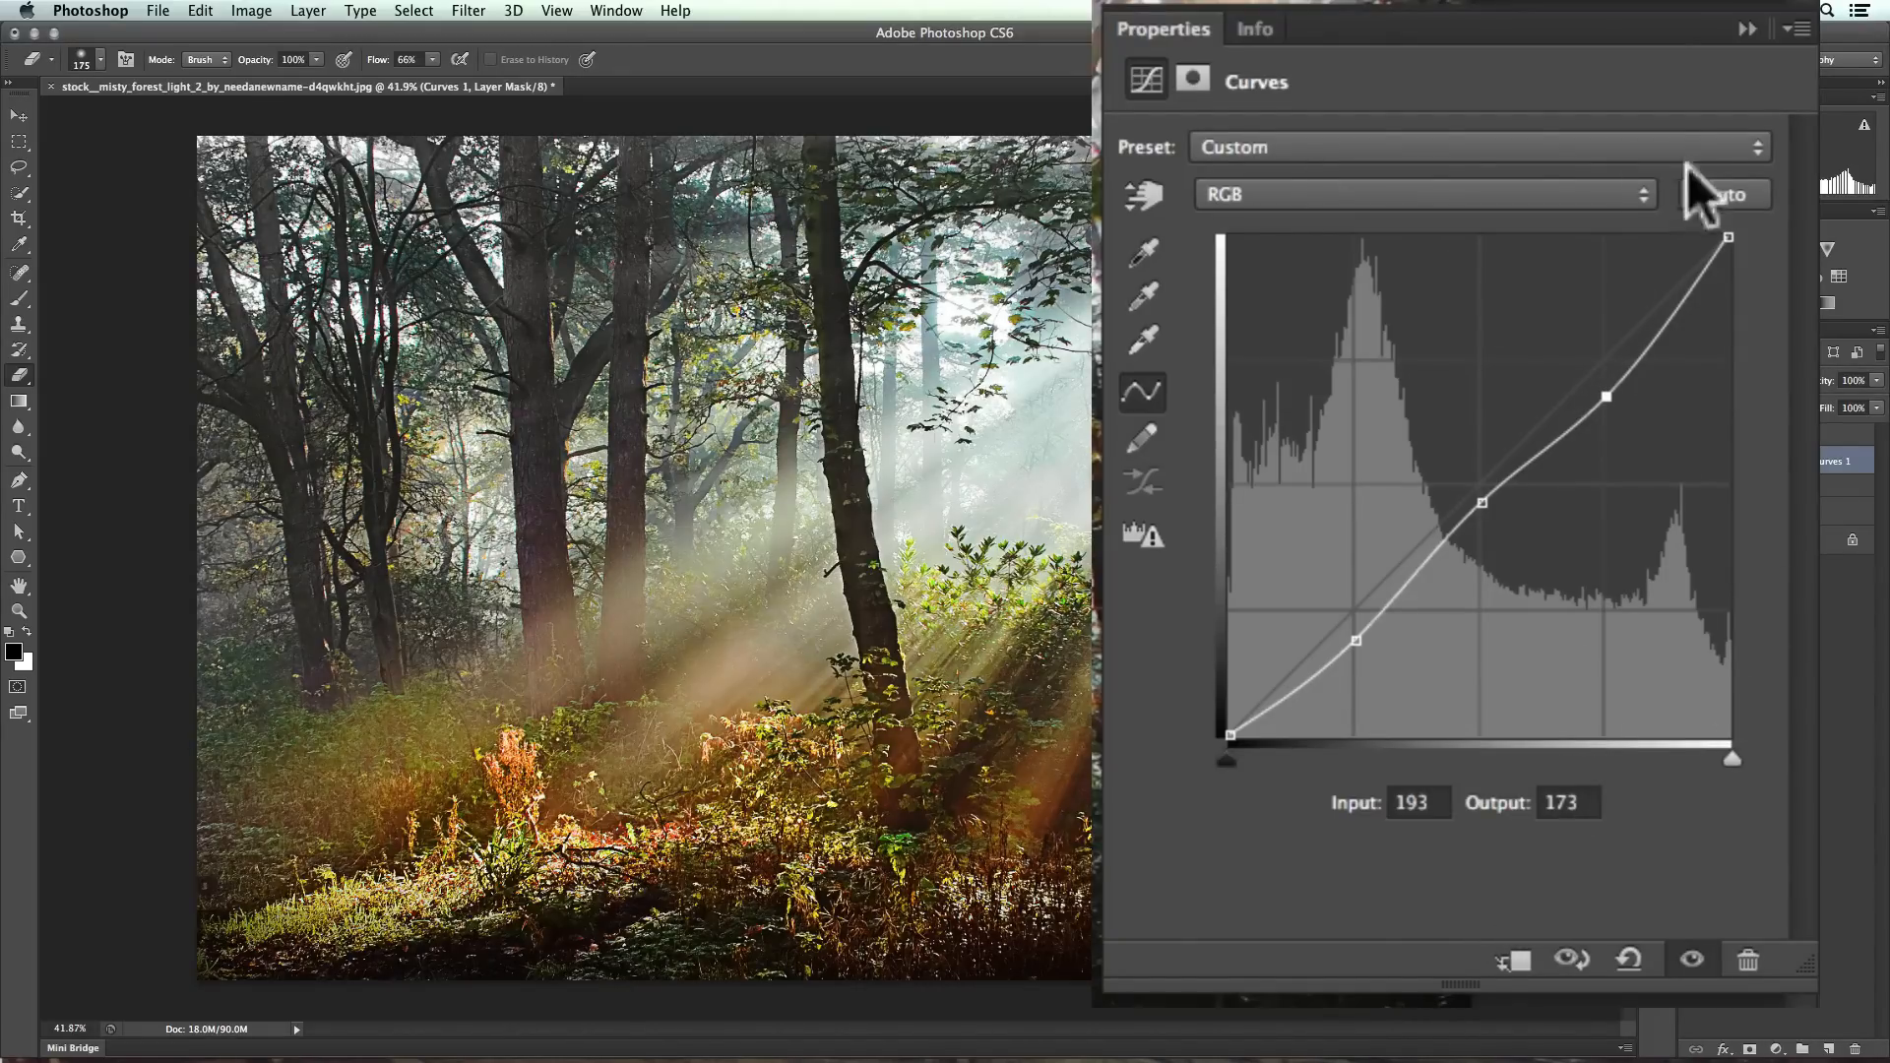
pyautogui.click(1748, 27)
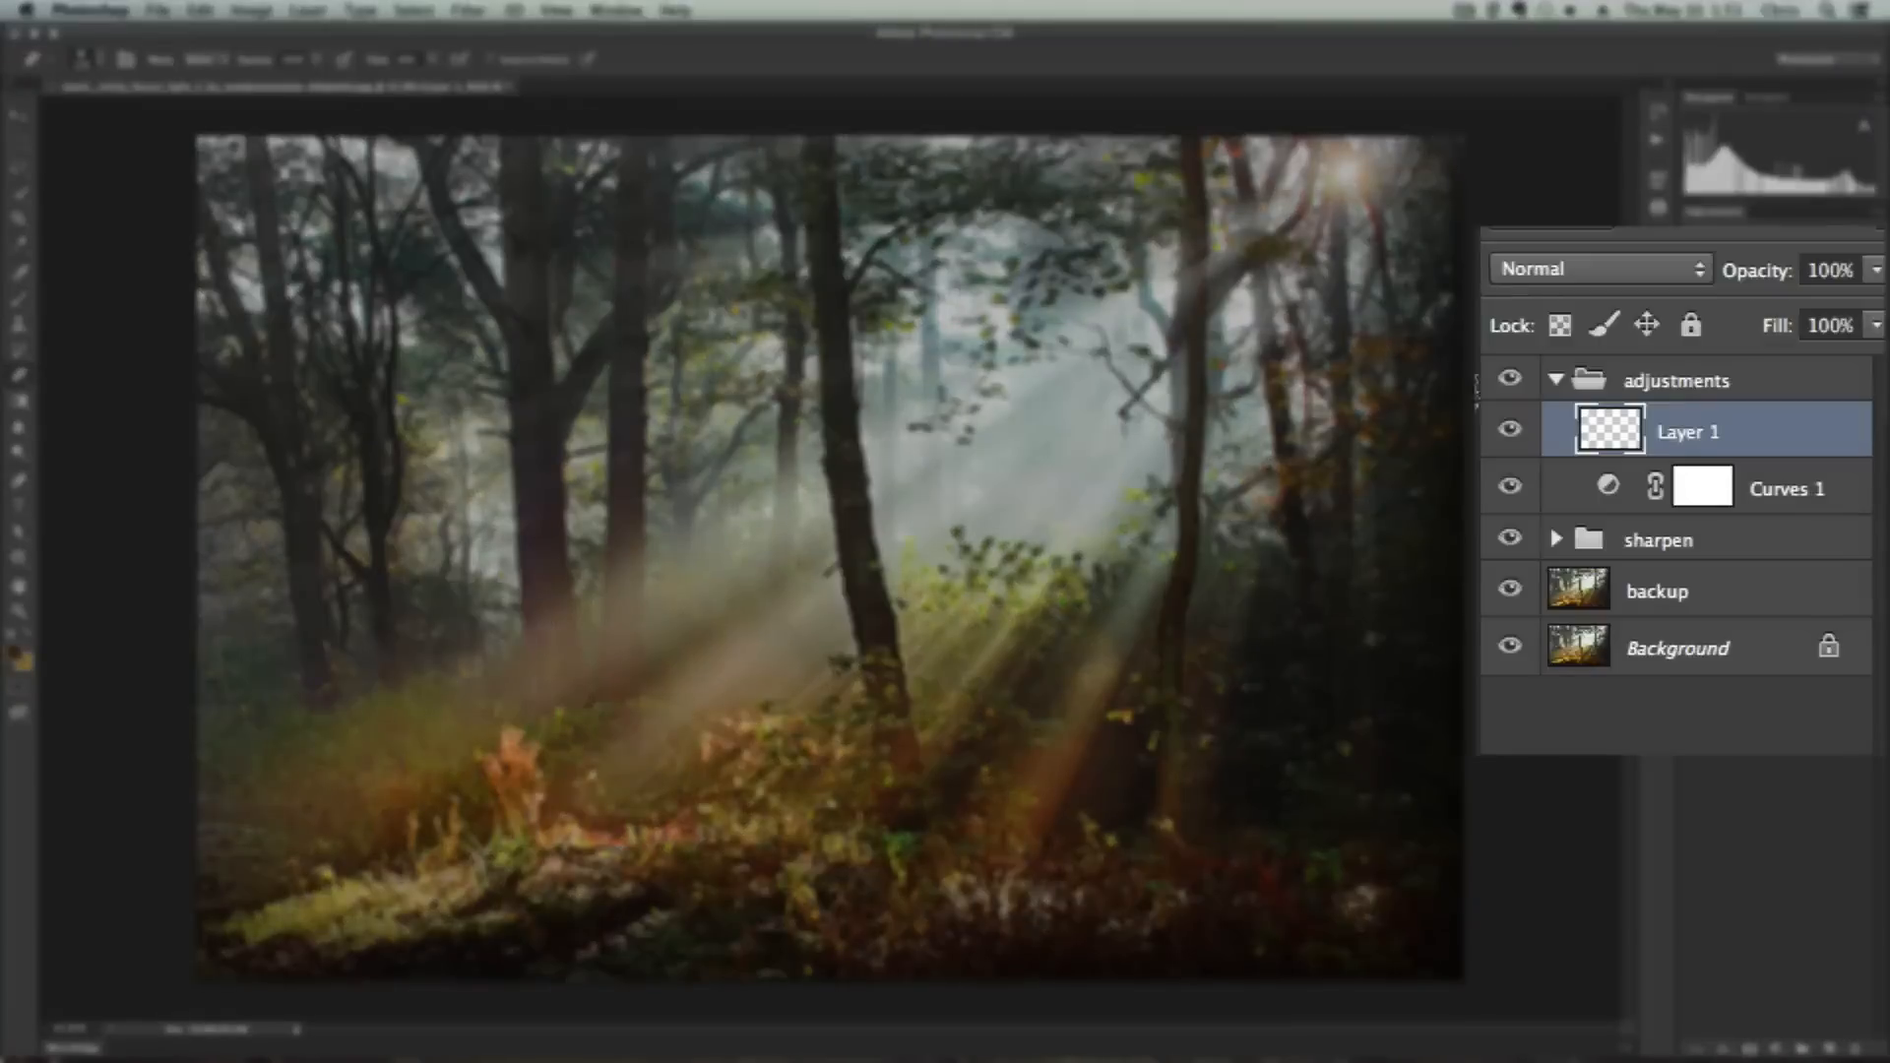
# Set the blend mode of Layer 1 in the adjustments group to Overlay and activate the Brush tool
pyautogui.click(1718, 379)
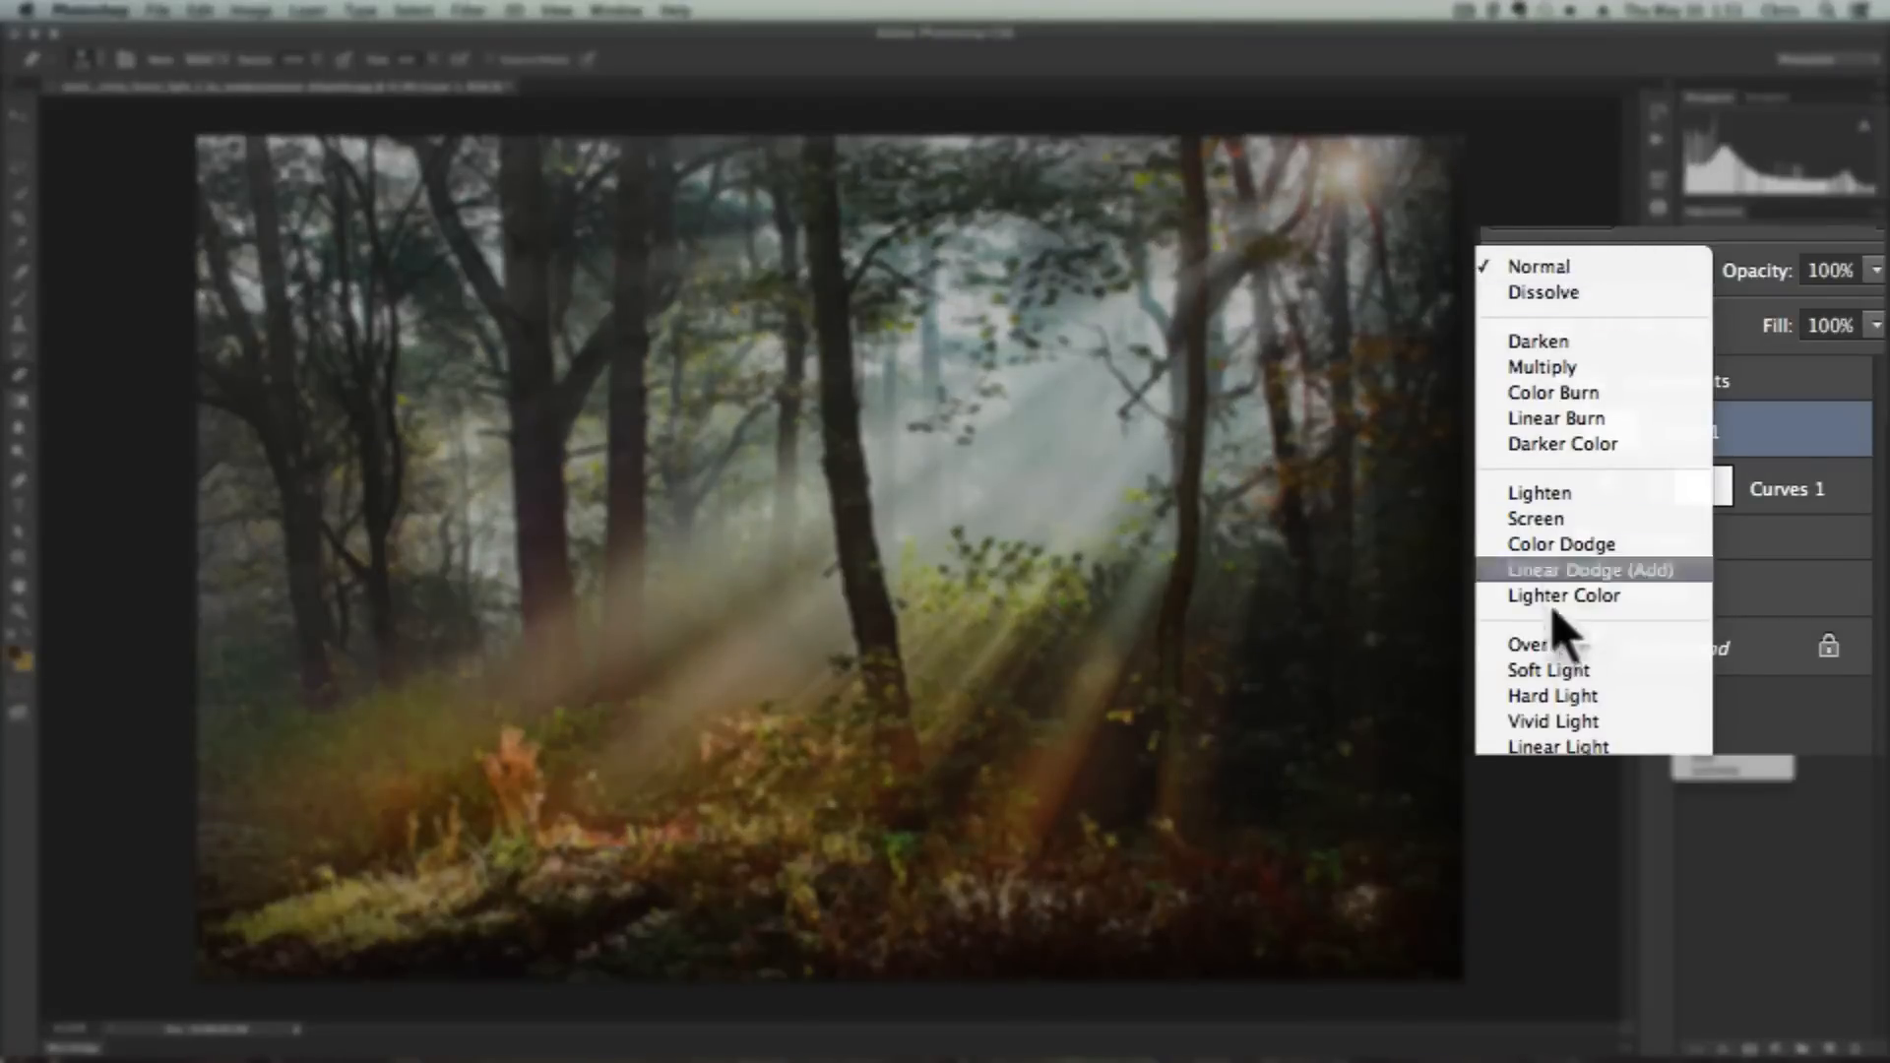
pyautogui.click(1572, 646)
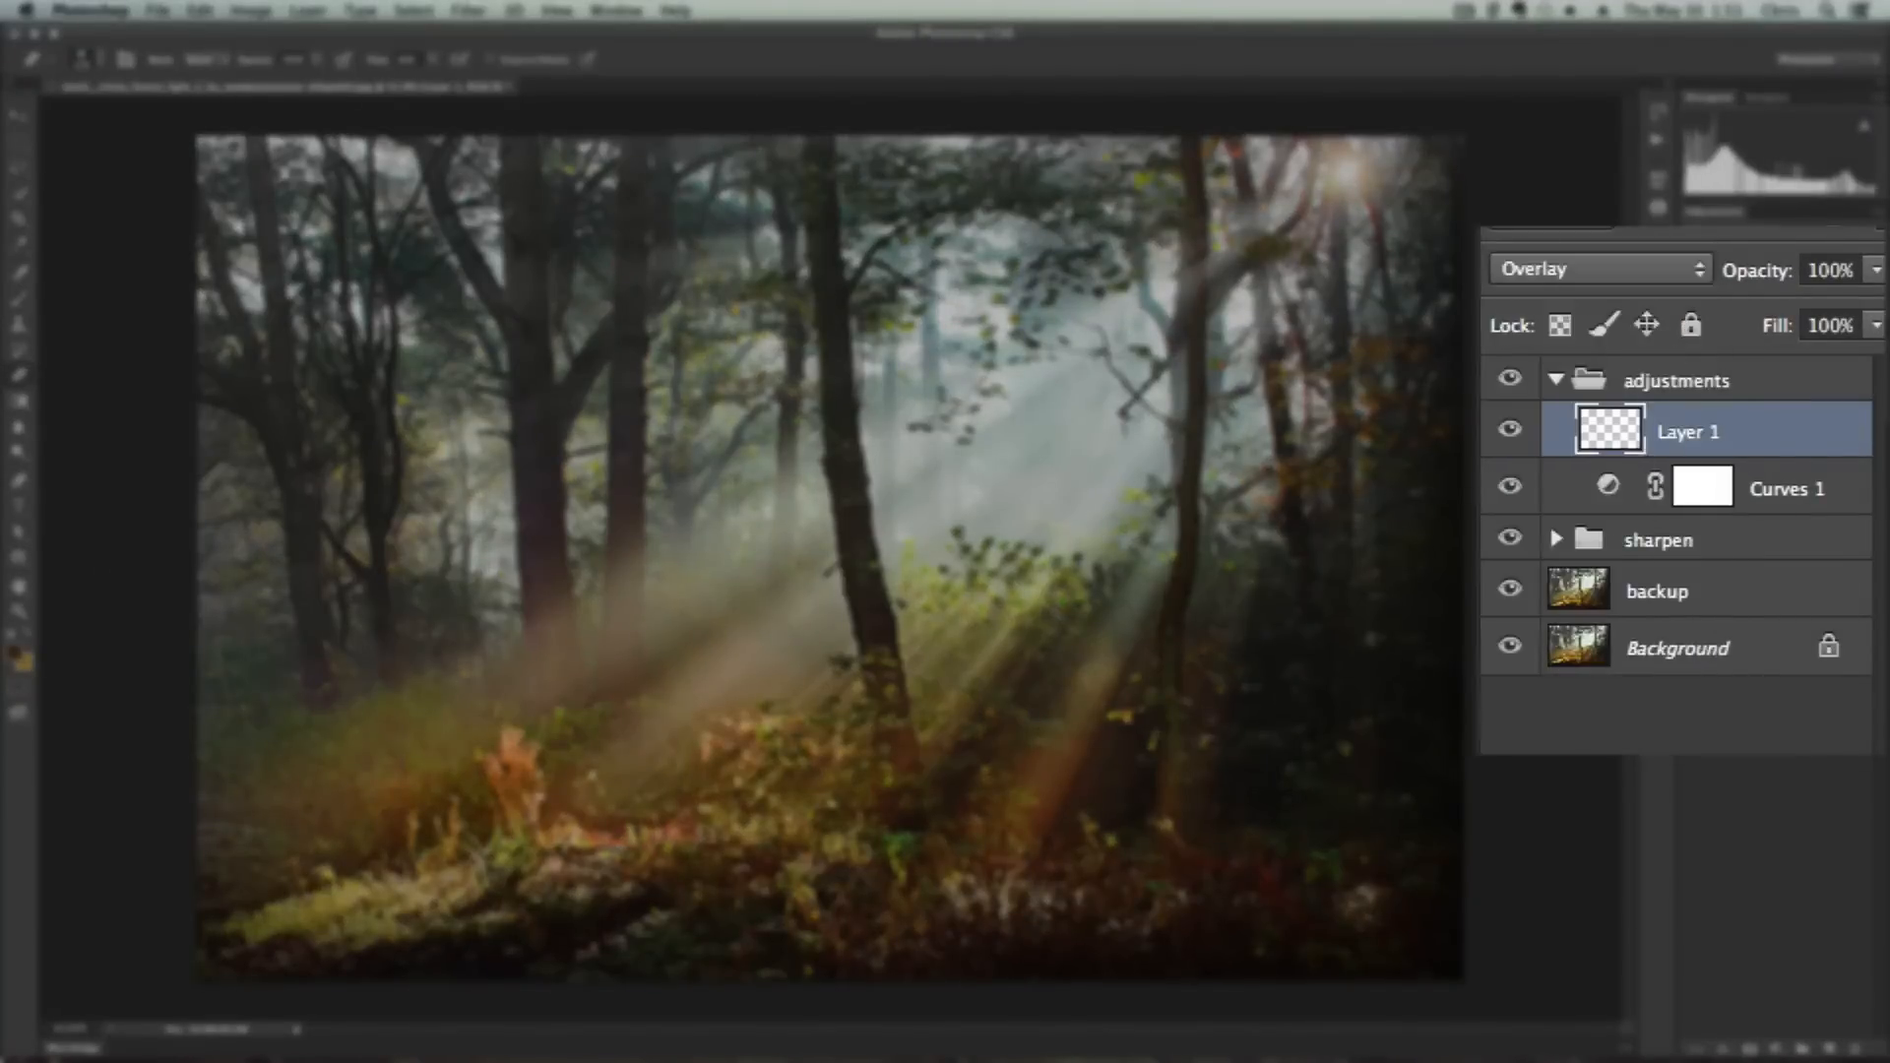
pyautogui.click(13, 653)
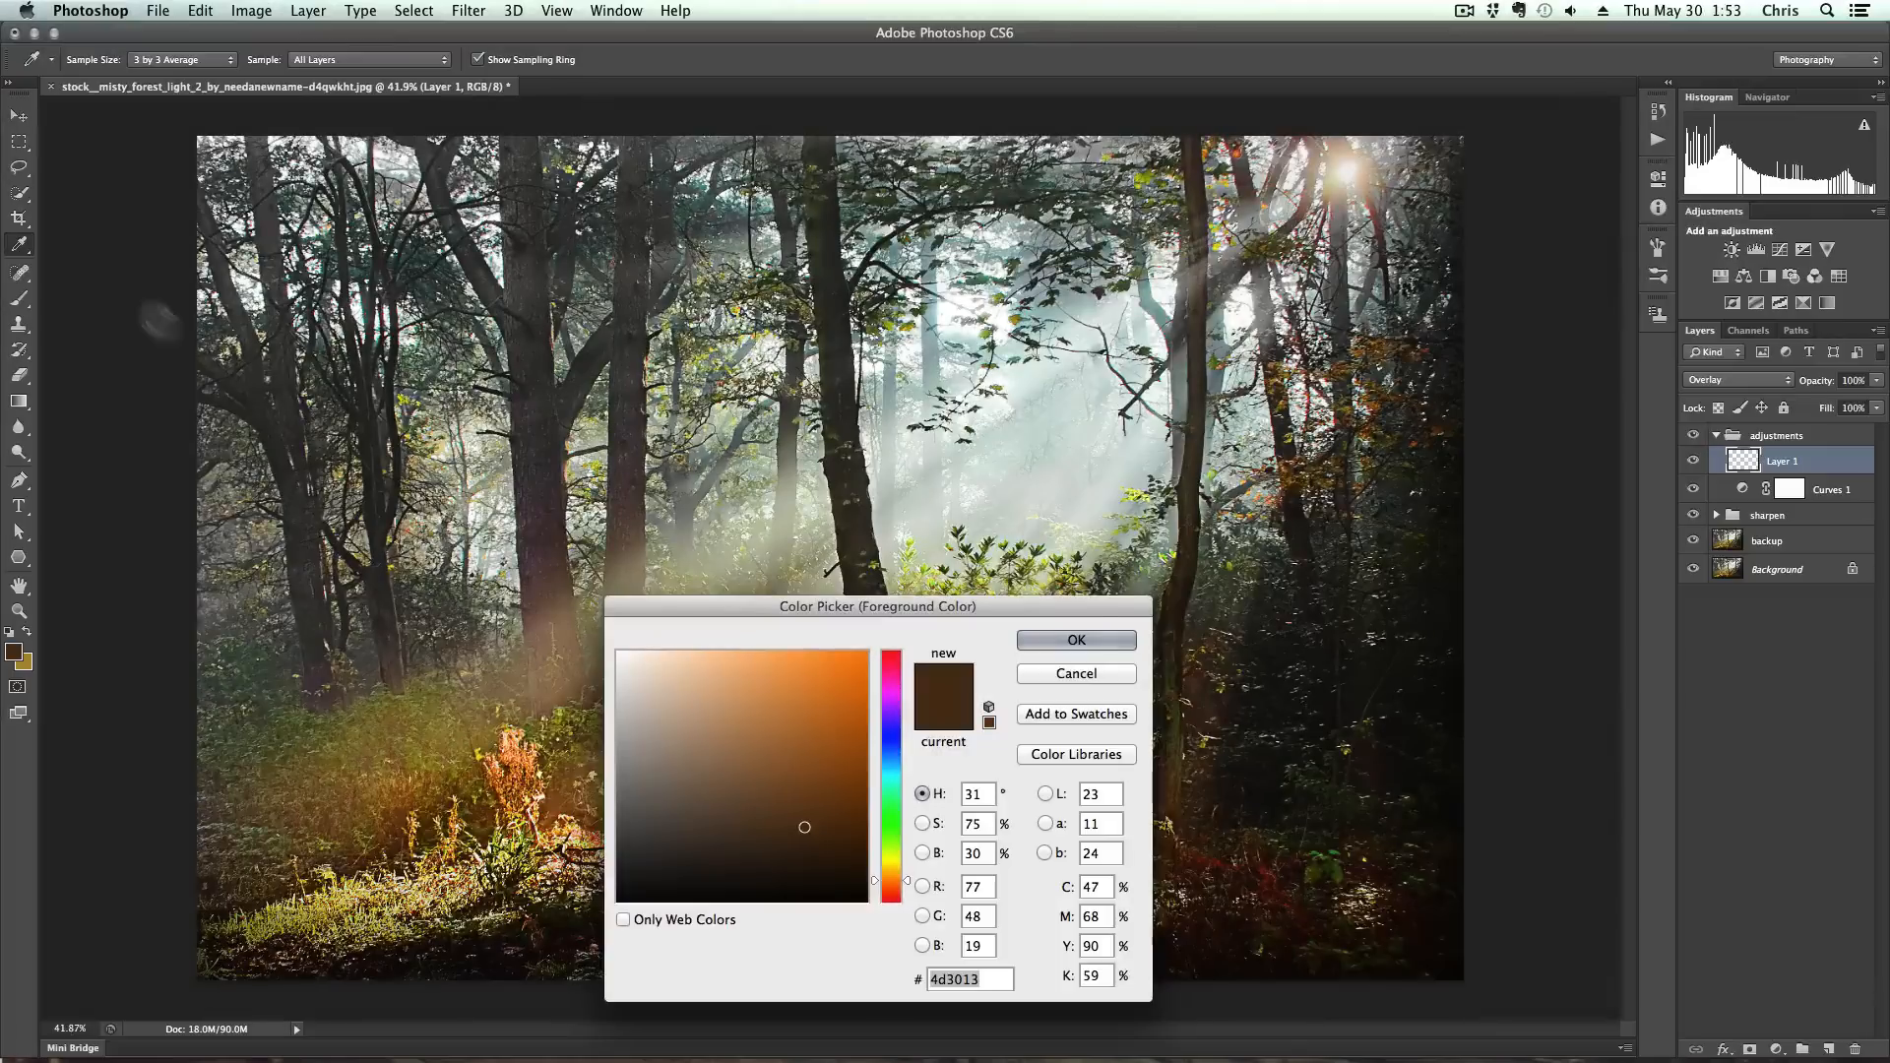
pyautogui.click(1076, 674)
pyautogui.press('e')
pyautogui.click(20, 298)
# Set the color sampling size to 3 by 3 Average
pyautogui.click(17, 653)
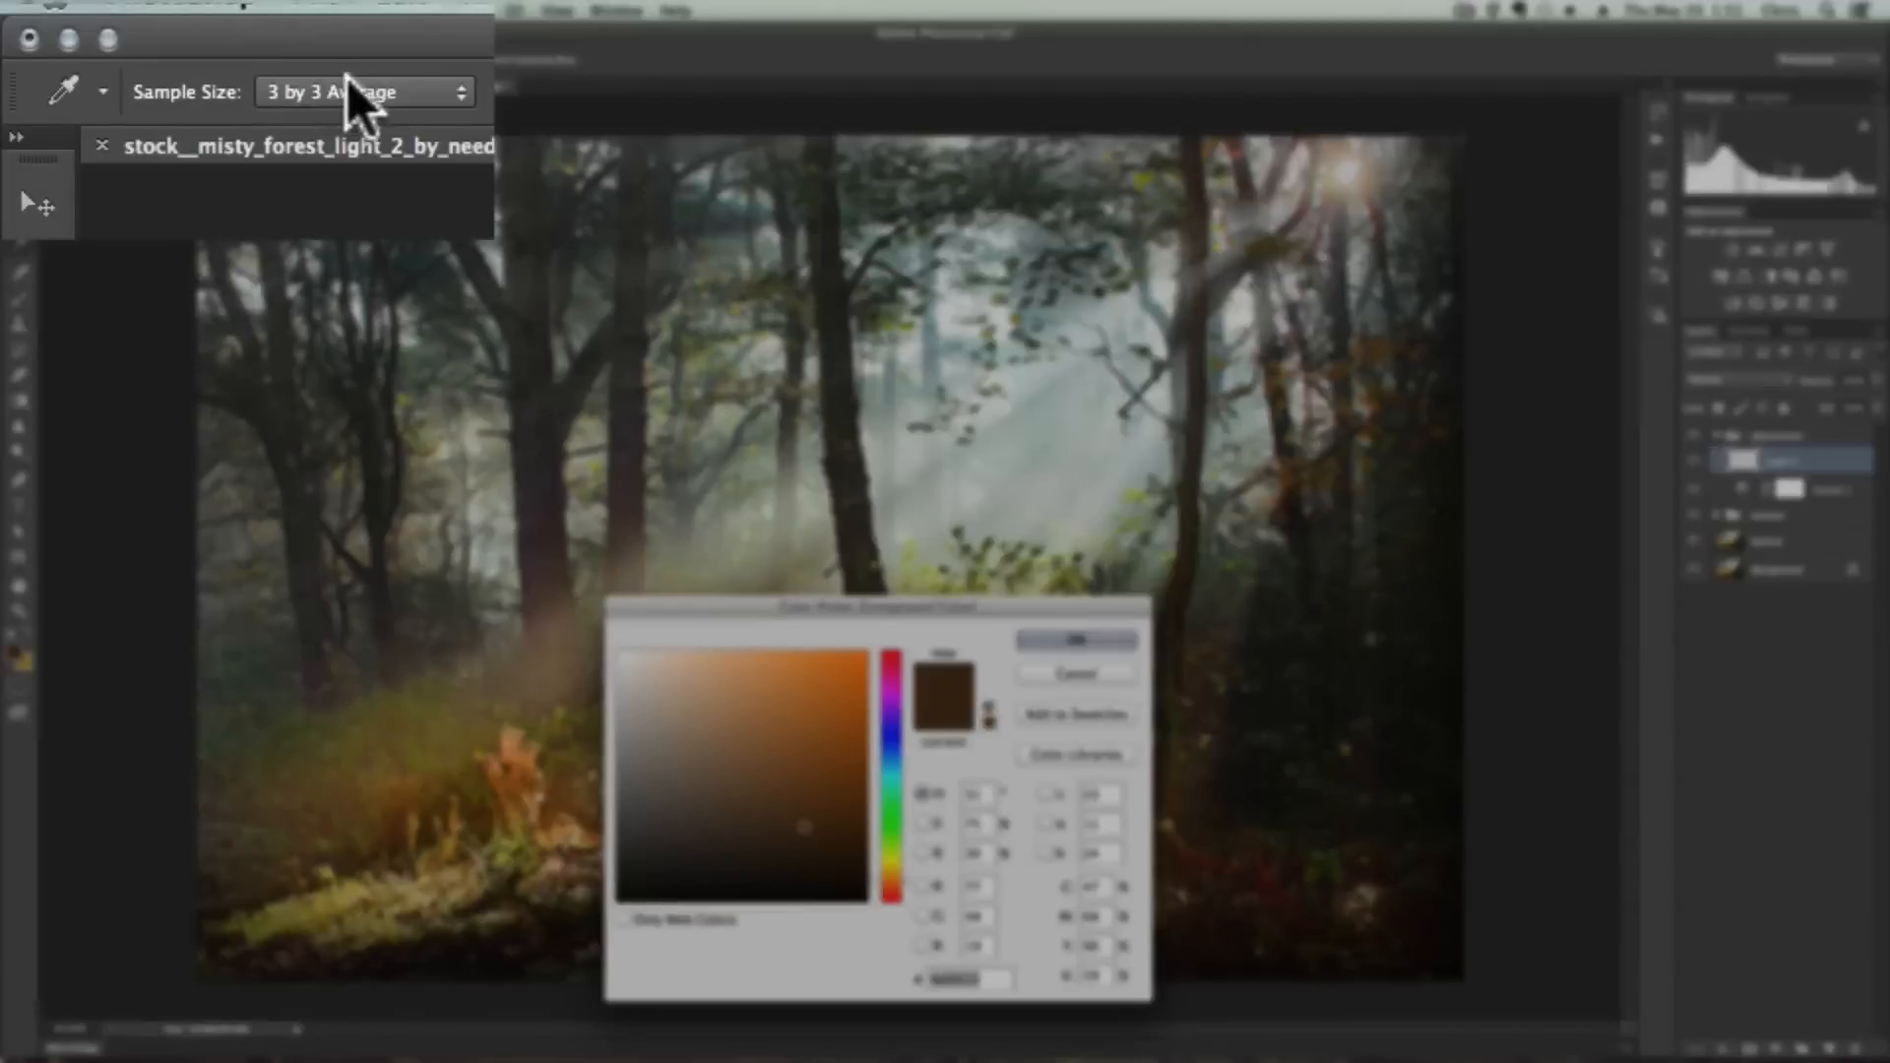
pyautogui.click(347, 94)
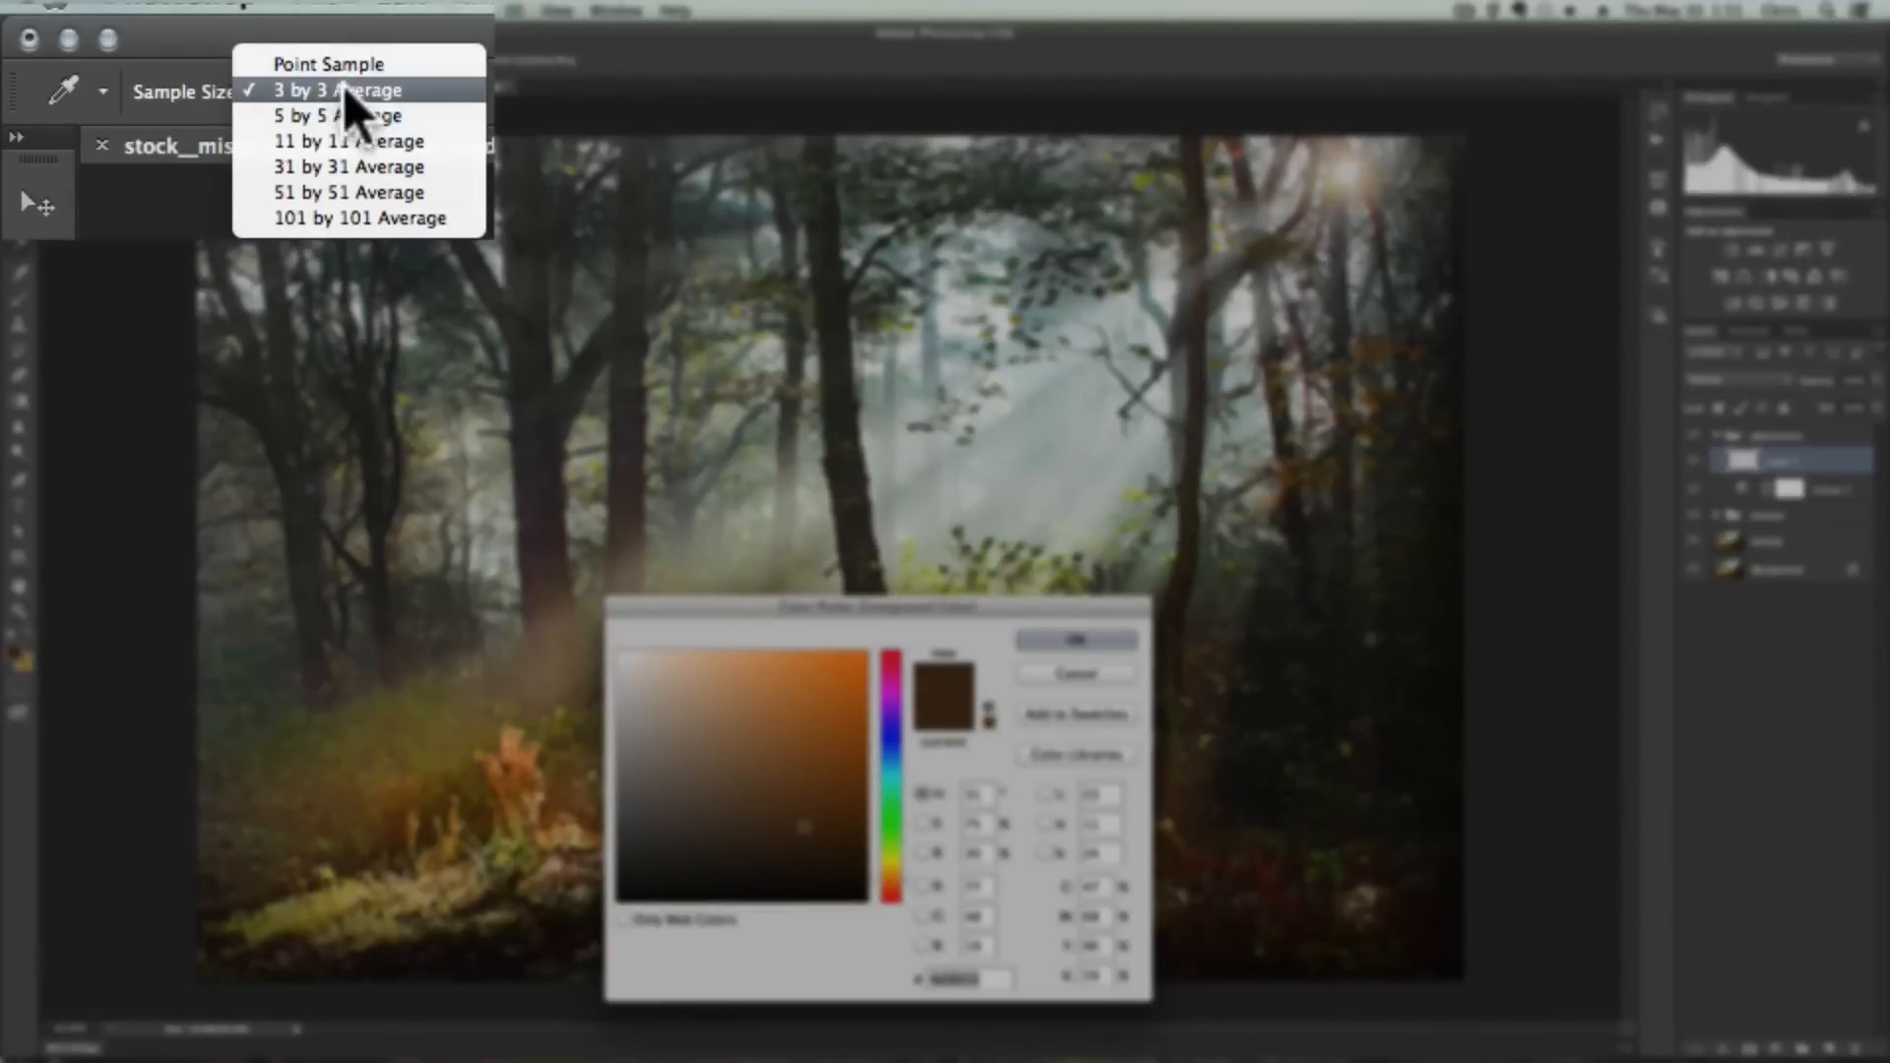
pyautogui.click(351, 91)
pyautogui.click(1051, 630)
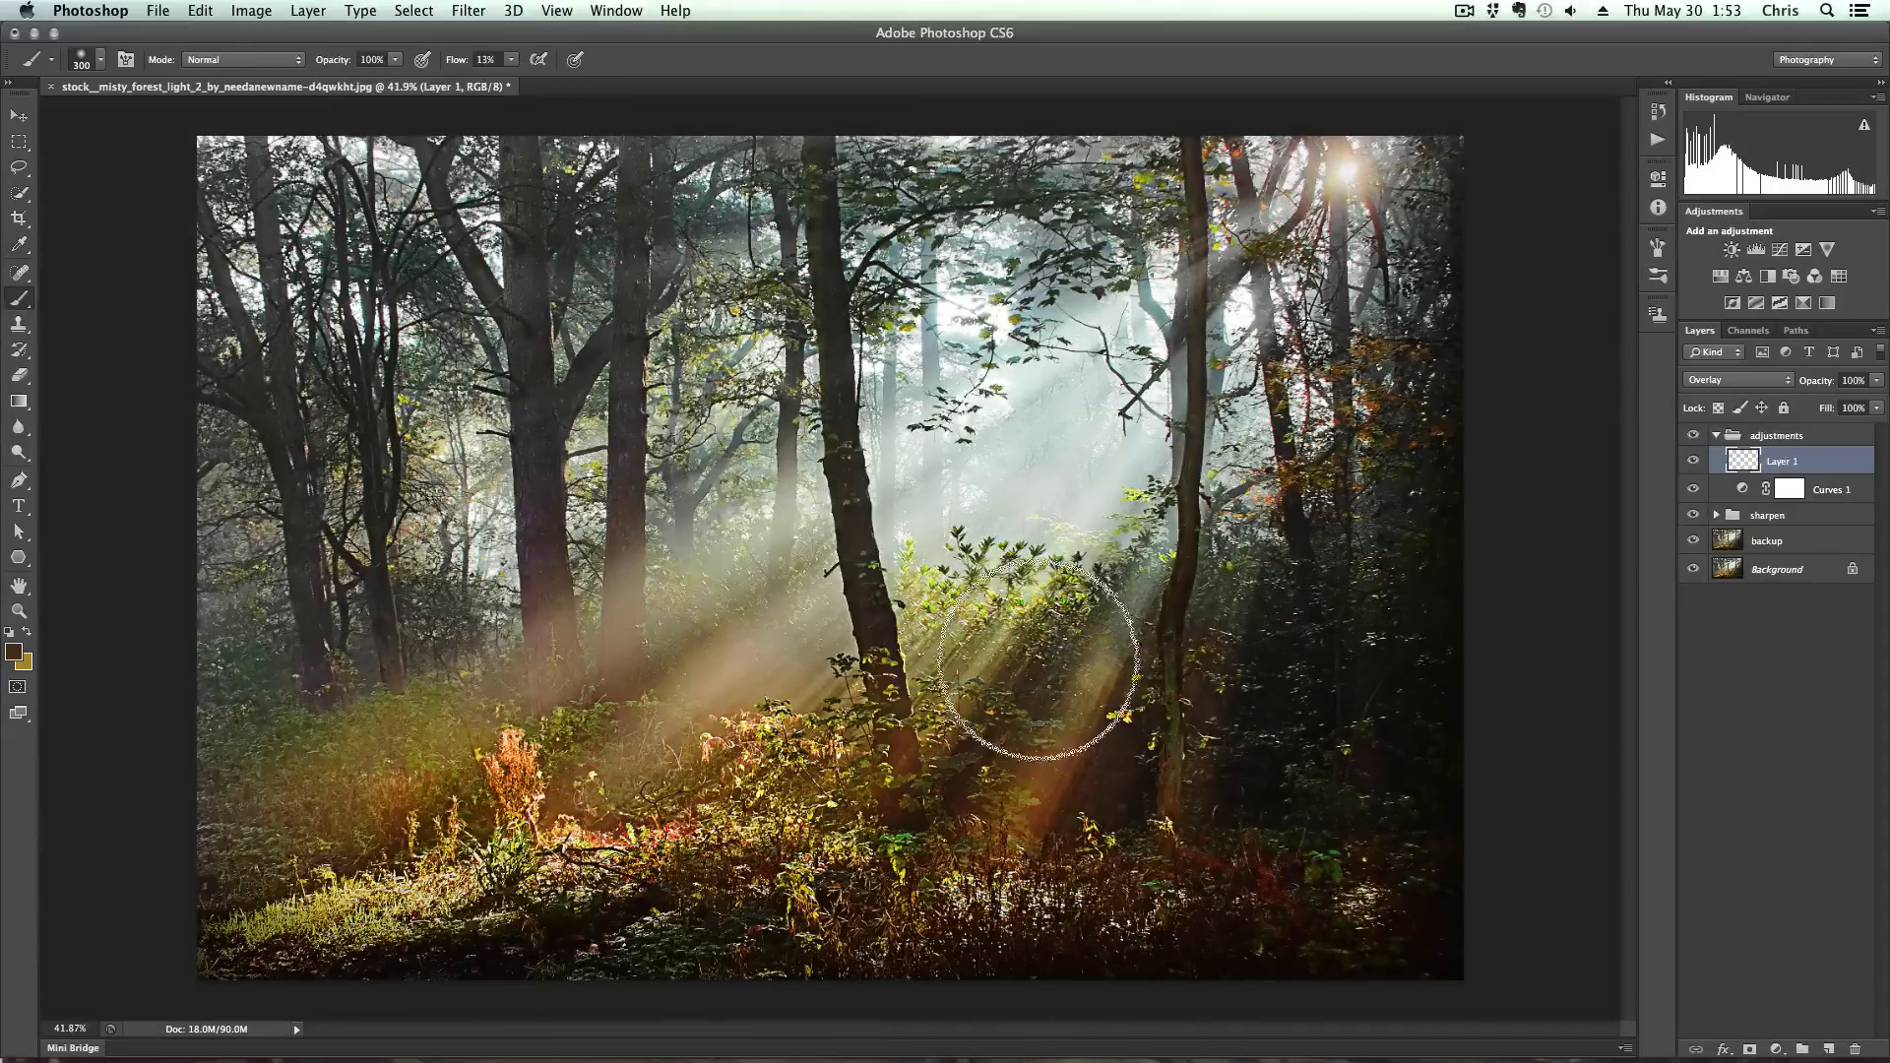
# Sample the blue-green mist near the upper branches and brighten the foreground color to a light, saturated turquoise
pyautogui.press('alt')
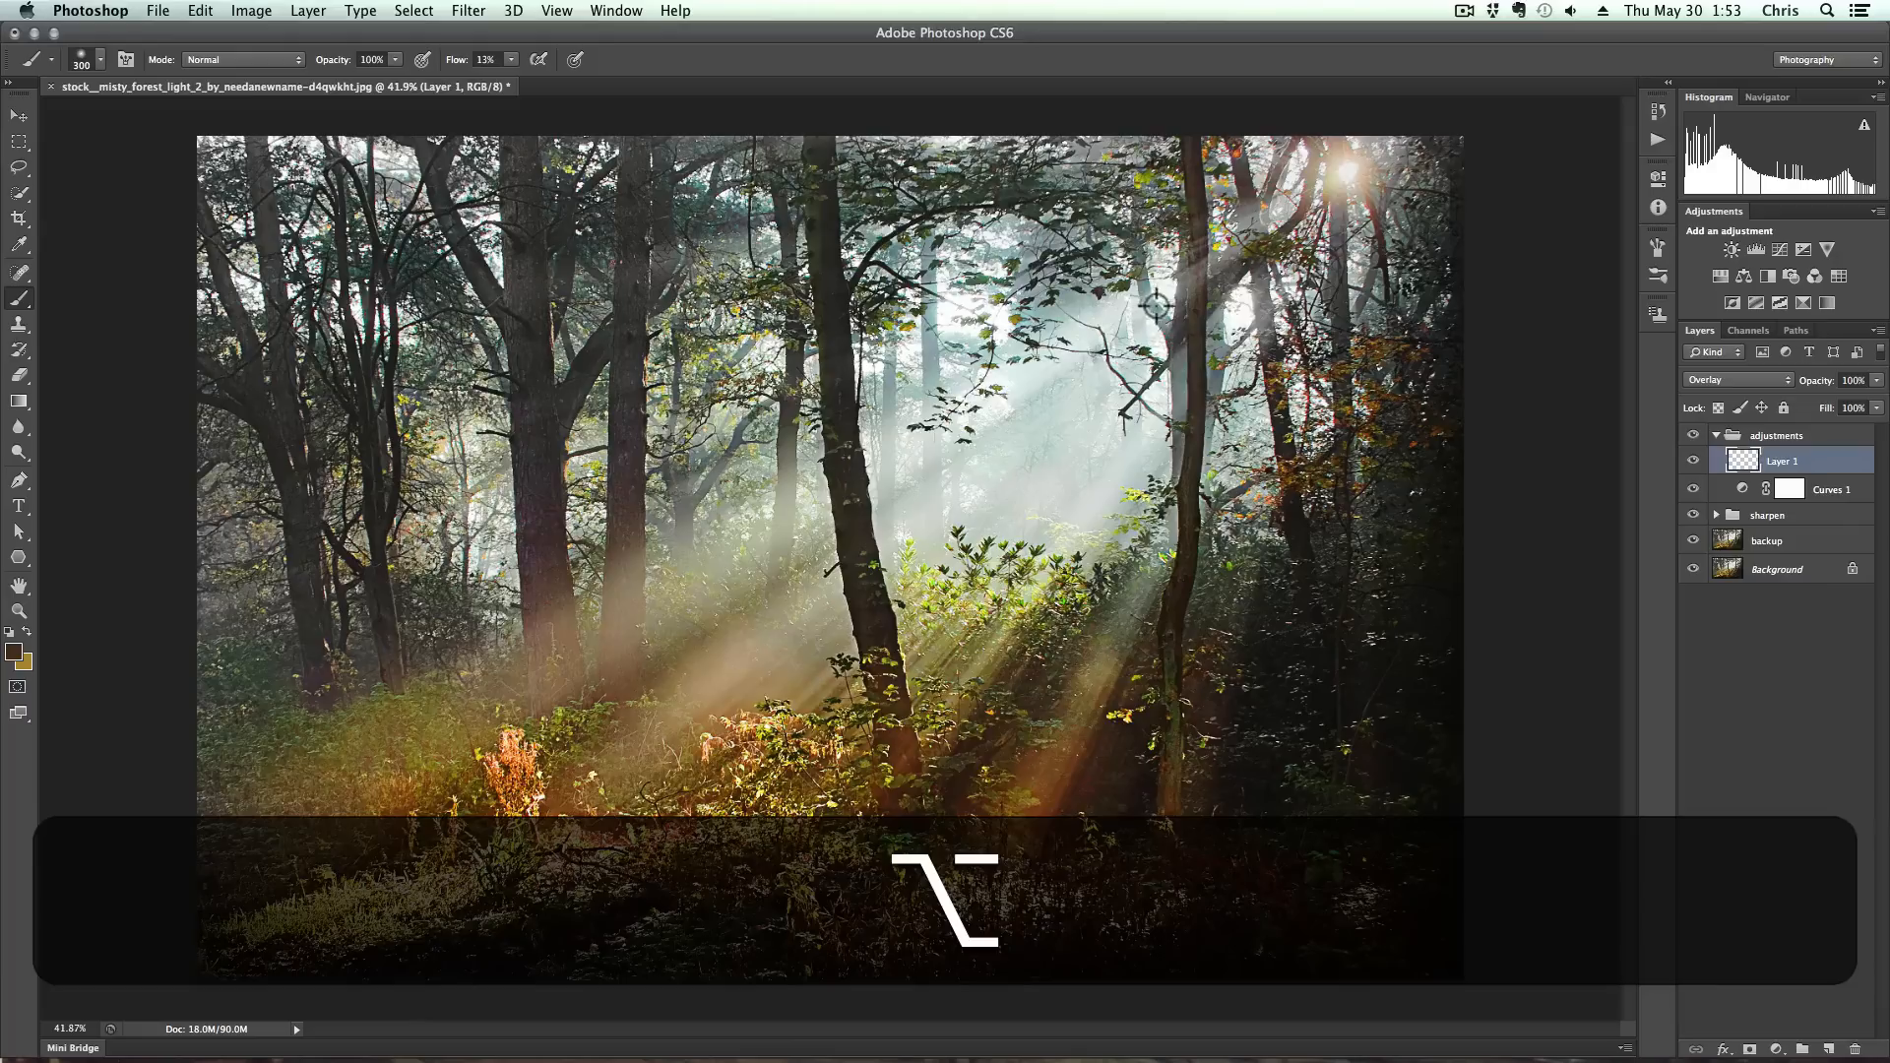
pyautogui.keyDown('alt'); pyautogui.click(1154, 306); pyautogui.keyUp('alt')
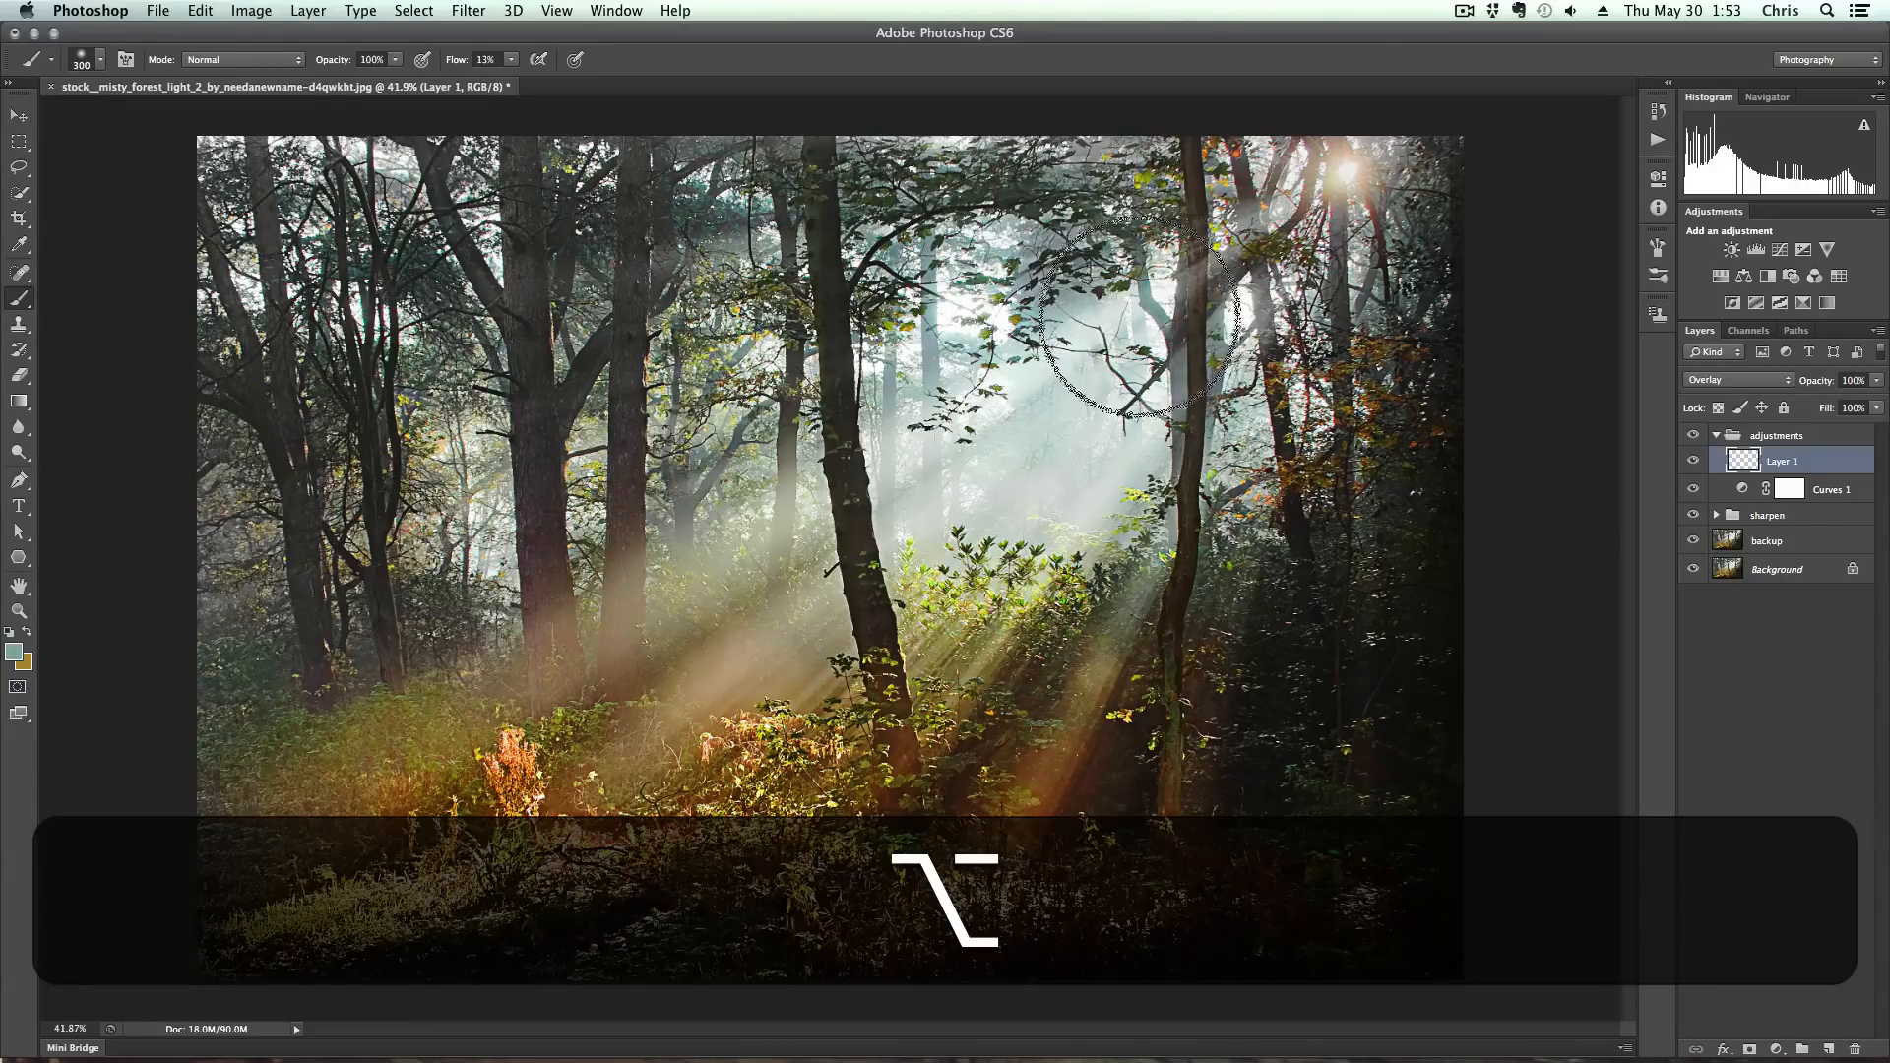
pyautogui.click(13, 653)
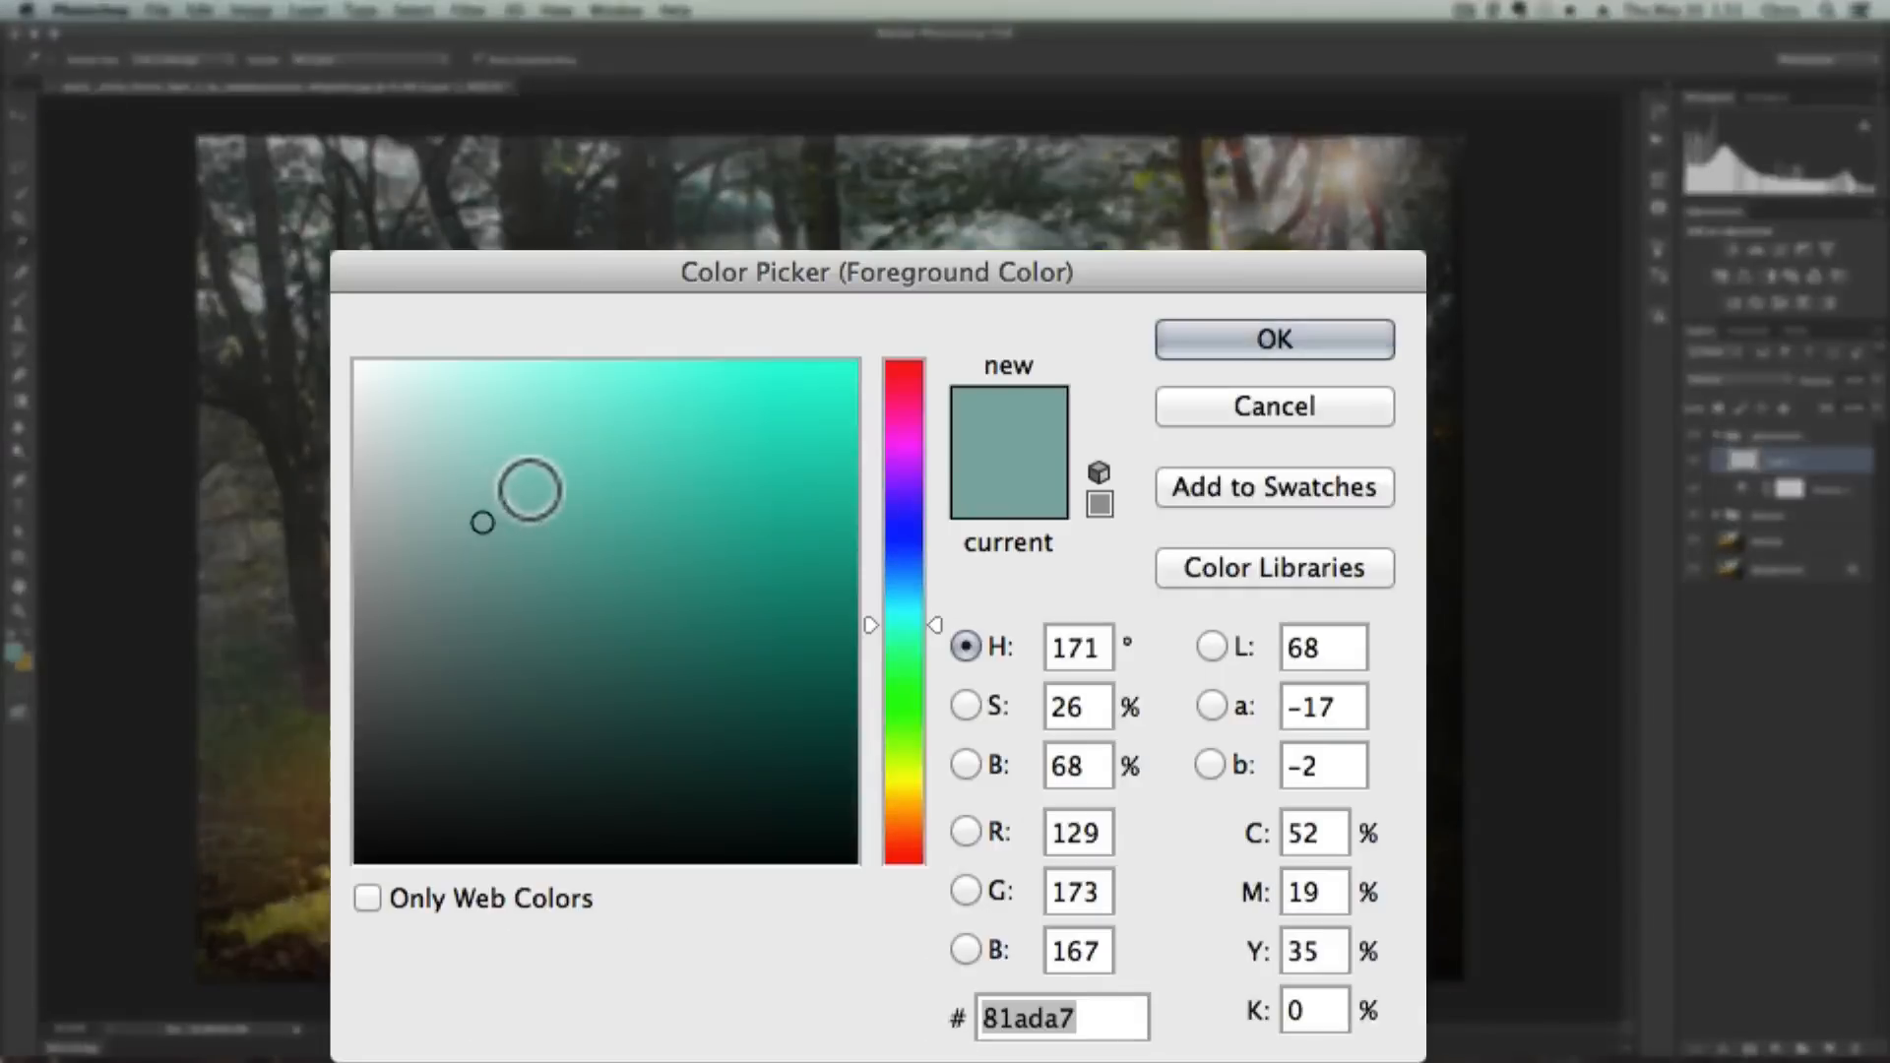
pyautogui.moveTo(704, 714); pyautogui.dragTo(791, 691)
pyautogui.moveTo(705, 442)
pyautogui.mouseDown()
pyautogui.moveTo(683, 384)
pyautogui.moveTo(594, 359)
pyautogui.mouseUp()
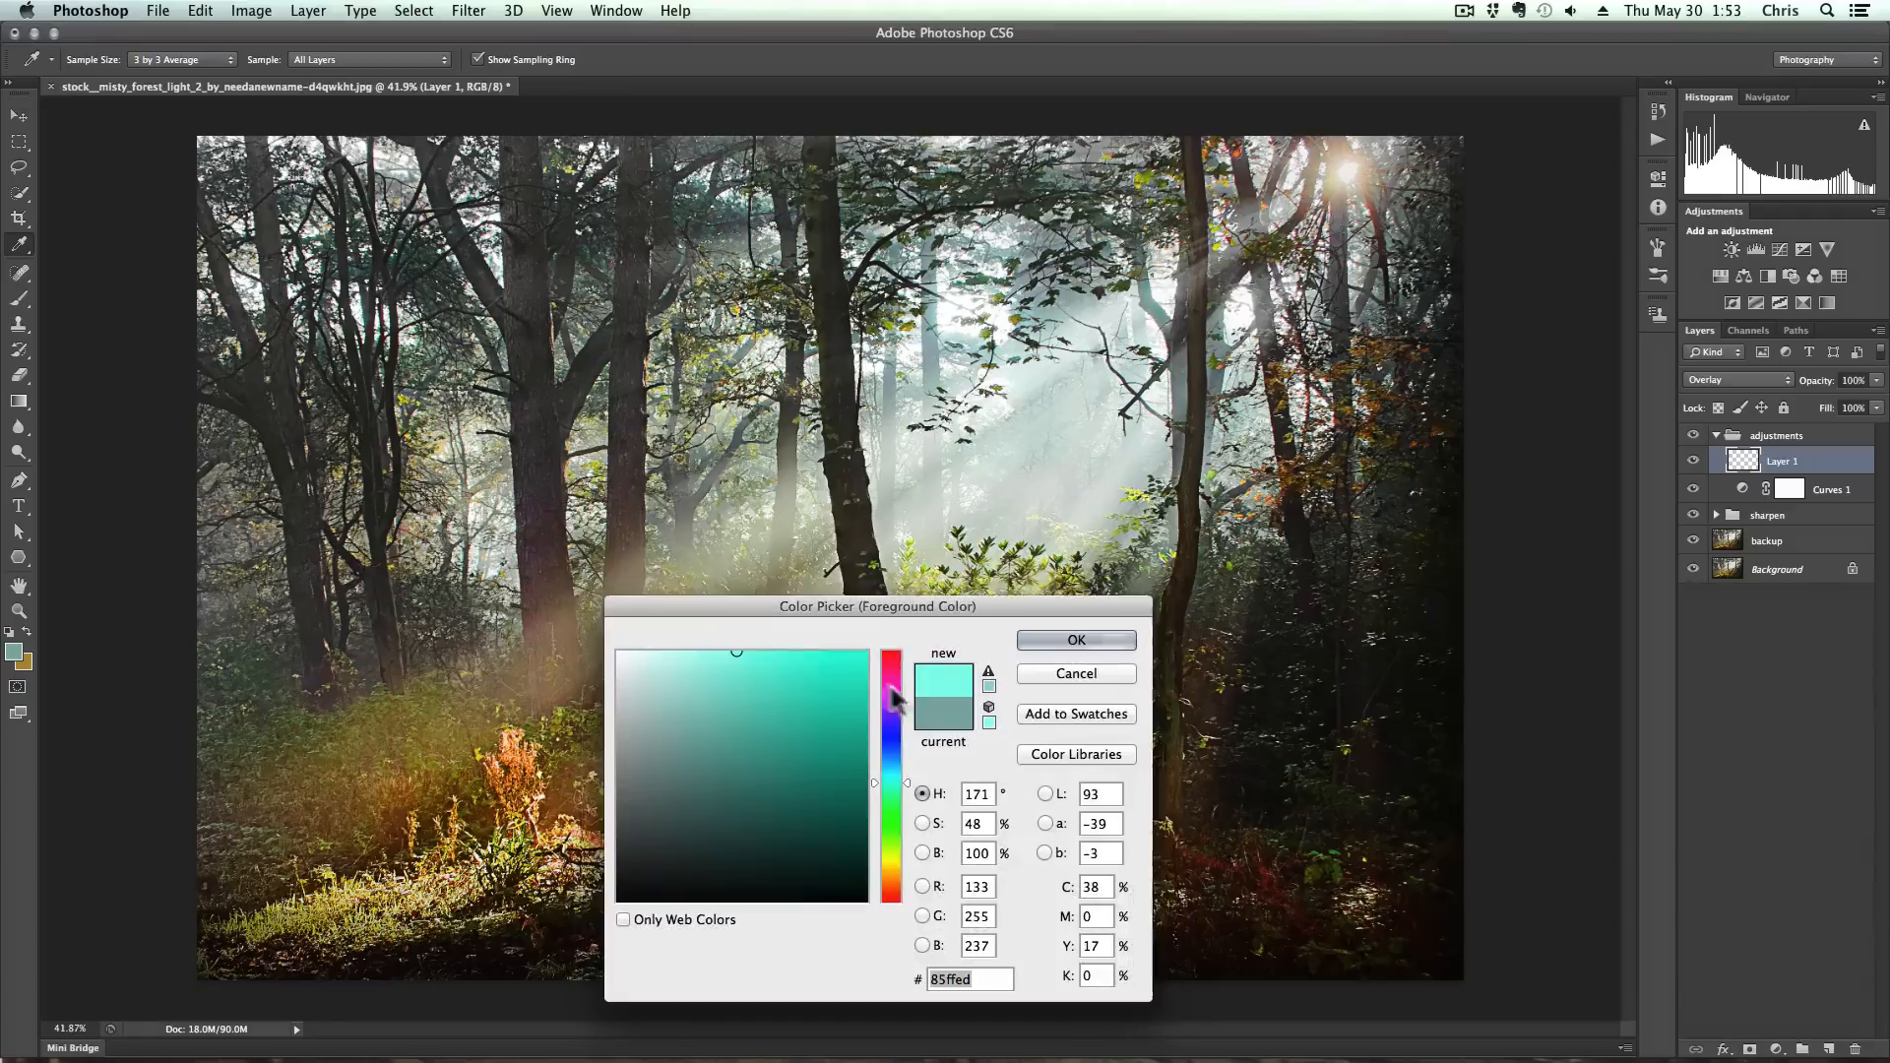
pyautogui.click(1101, 637)
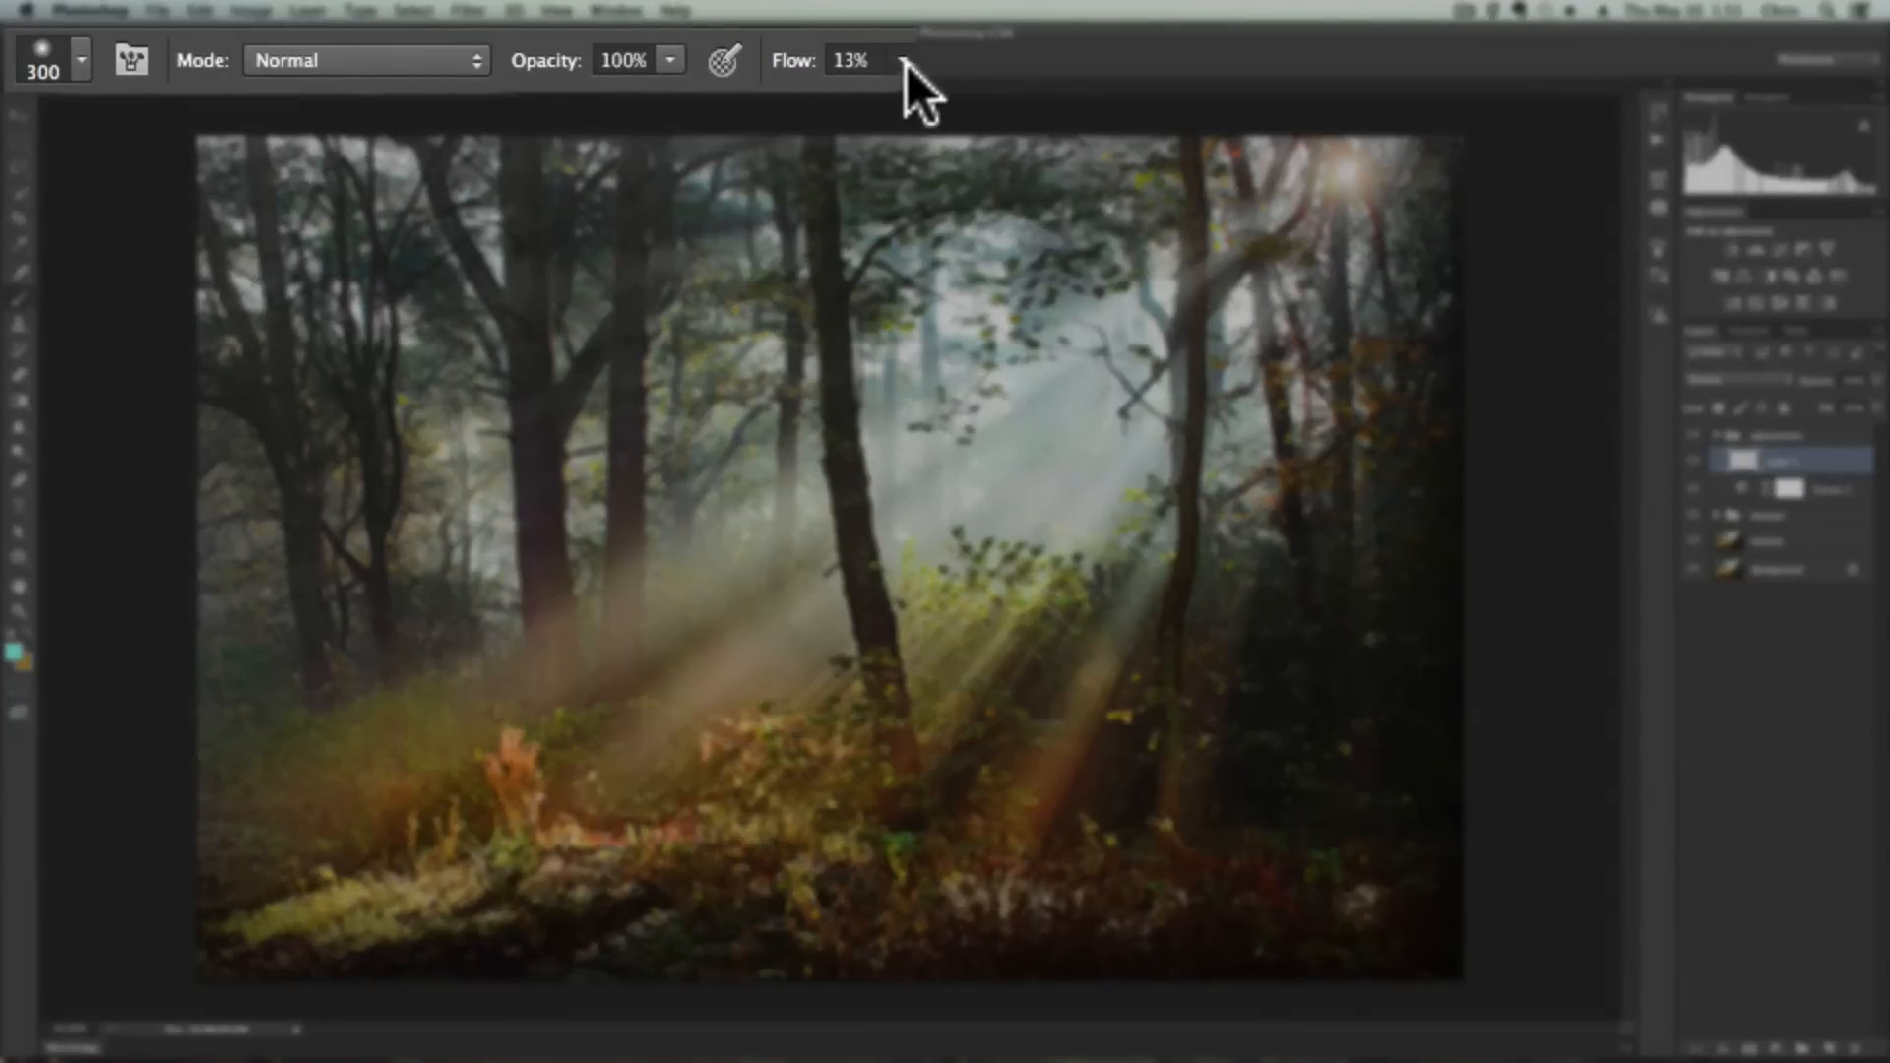
# Paint turquoise over the mist and upper trees on Layer 1 with a 300 px brush at 0% hardness and 13% flow
pyautogui.click(101, 60)
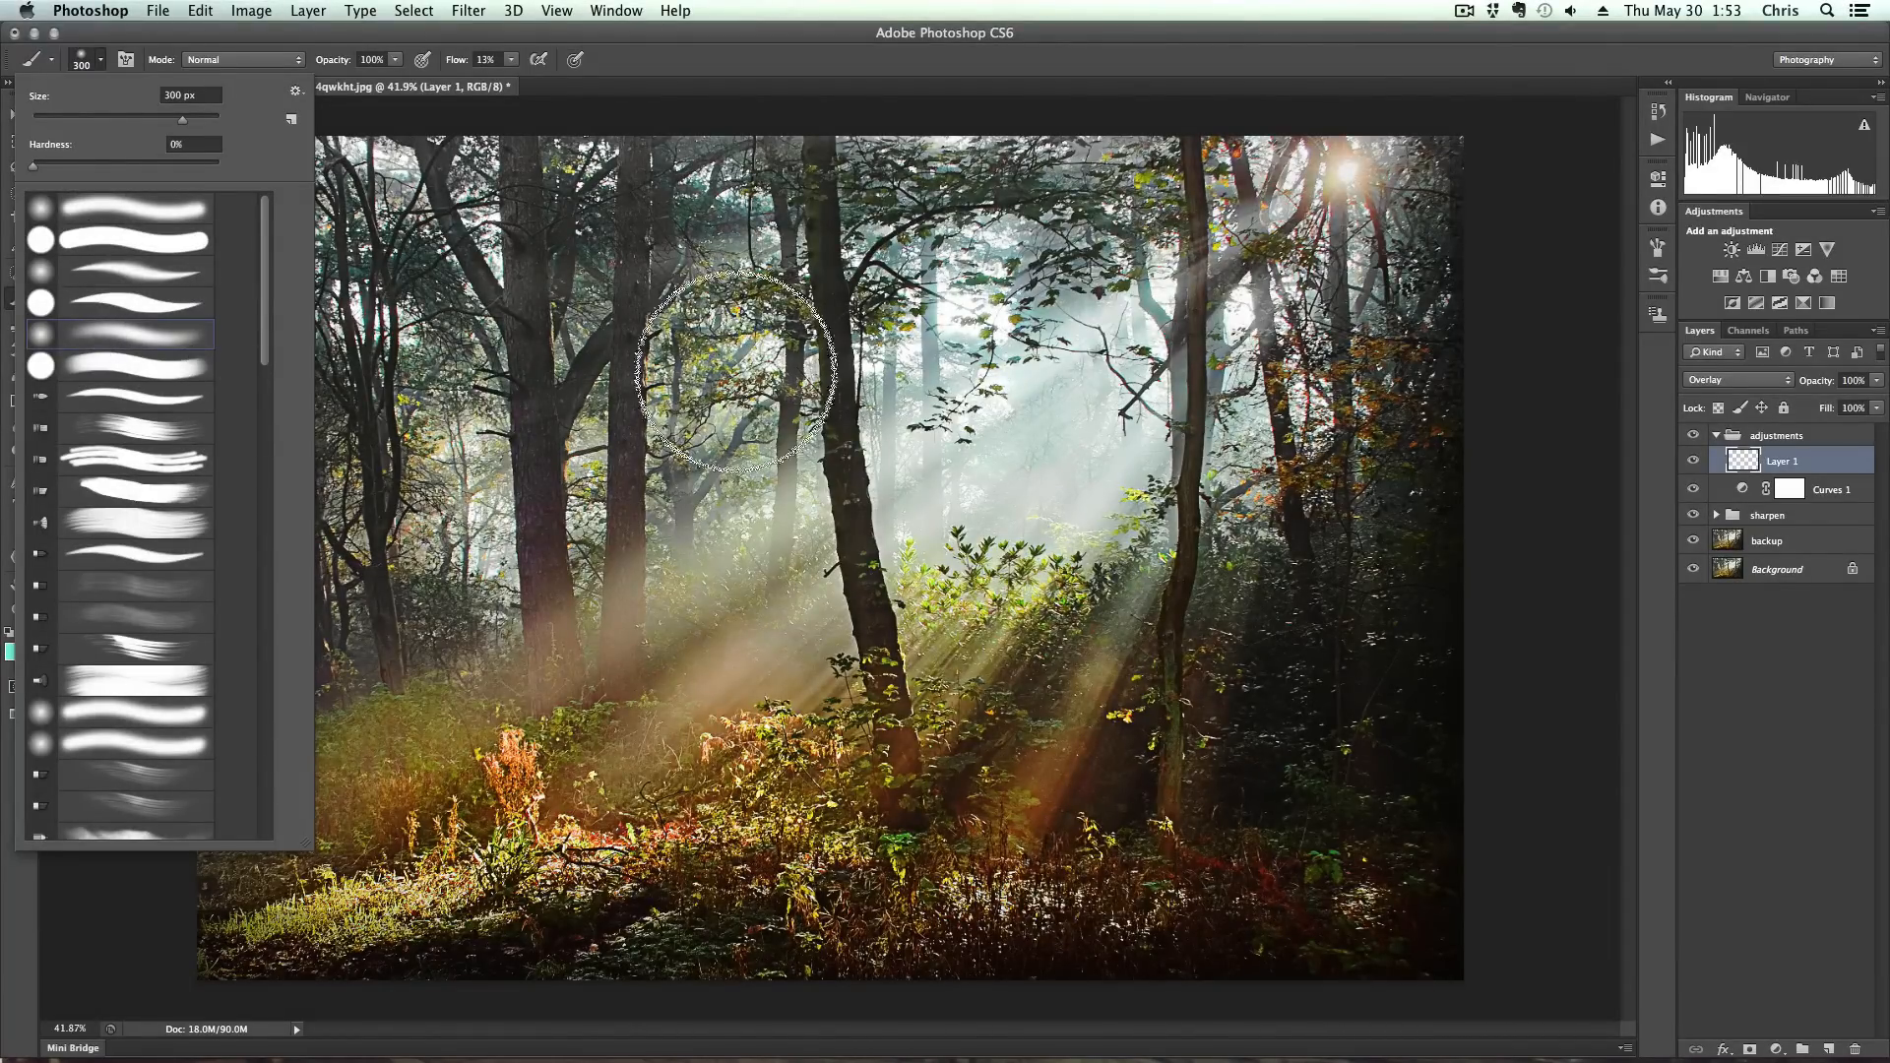
pyautogui.click(1130, 275)
pyautogui.moveTo(1130, 286); pyautogui.dragTo(1219, 307)
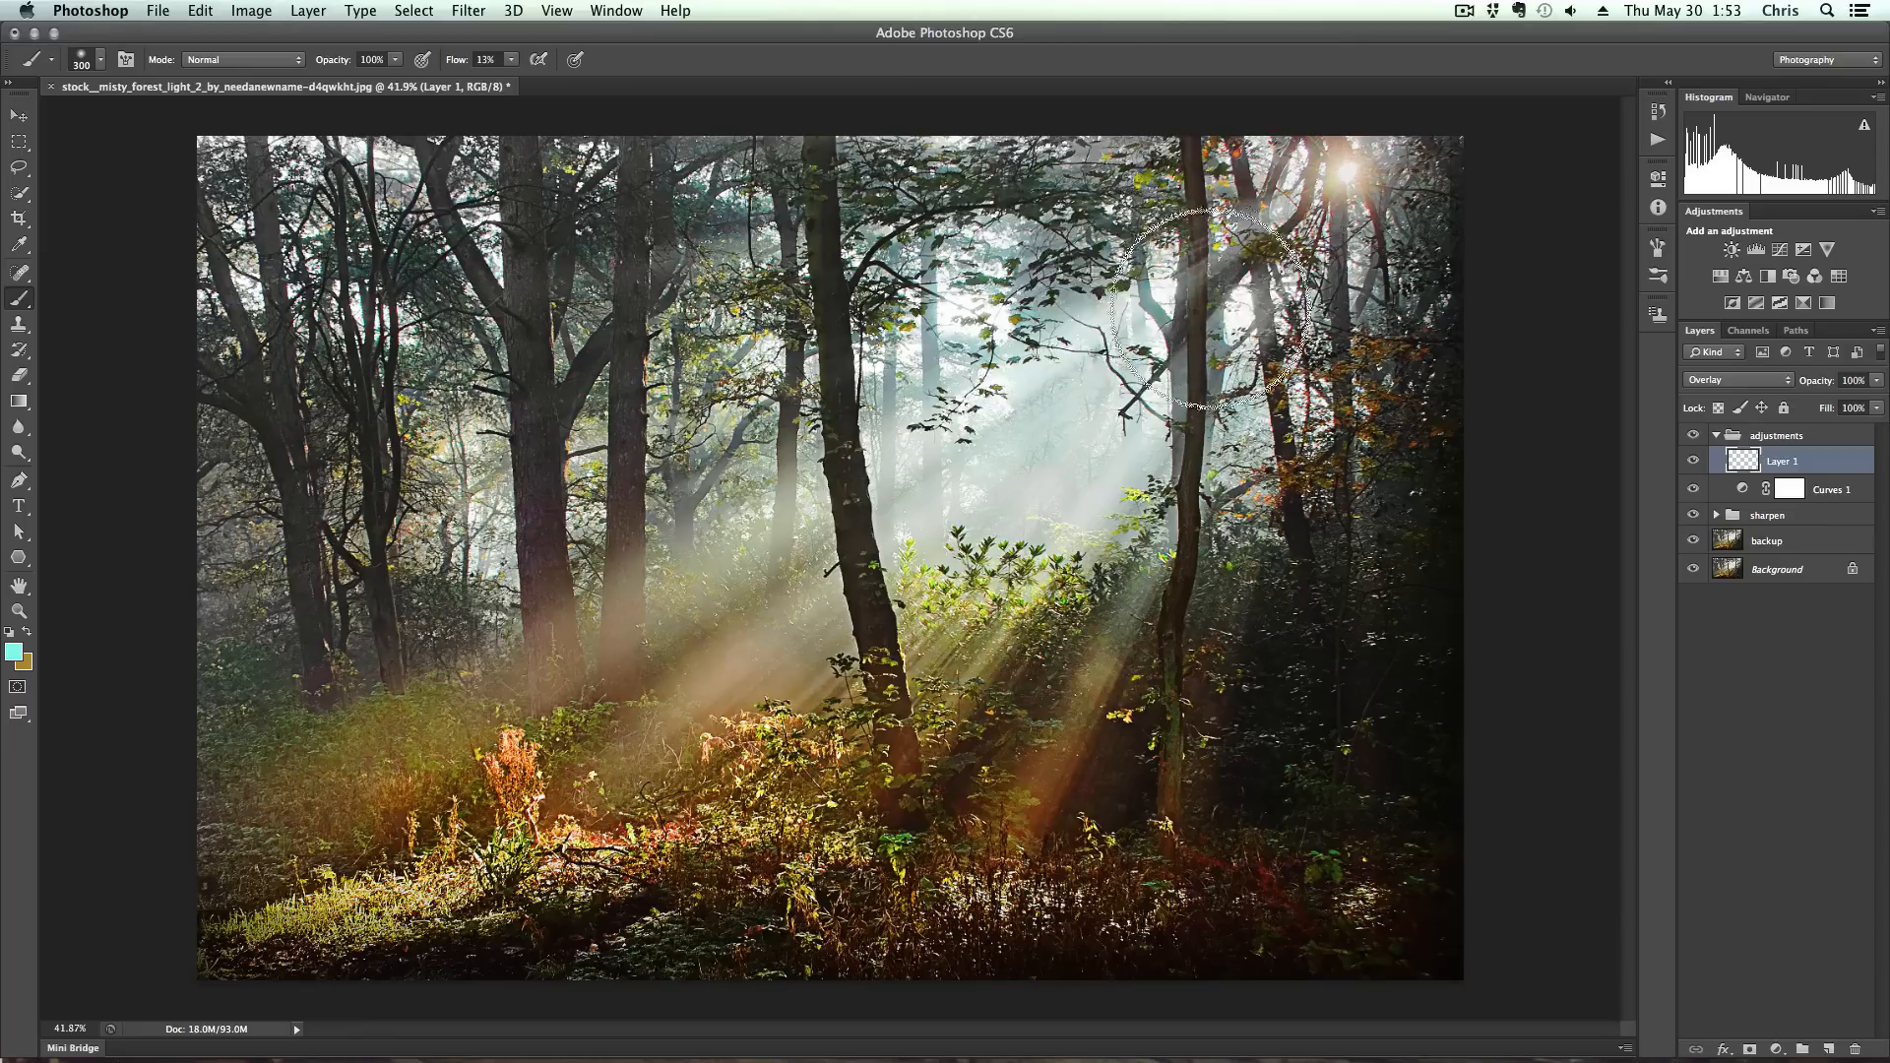
pyautogui.moveTo(1290, 211)
pyautogui.mouseDown()
pyautogui.moveTo(1261, 296)
pyautogui.moveTo(1153, 312)
pyautogui.moveTo(1138, 287)
pyautogui.moveTo(1105, 346)
pyautogui.moveTo(940, 197)
pyautogui.moveTo(1092, 345)
pyautogui.moveTo(1072, 280)
pyautogui.moveTo(940, 165)
pyautogui.moveTo(907, 411)
pyautogui.moveTo(1252, 246)
pyautogui.moveTo(1249, 148)
pyautogui.moveTo(1293, 206)
pyautogui.moveTo(1367, 239)
pyautogui.moveTo(1364, 132)
pyautogui.moveTo(1228, 165)
pyautogui.moveTo(1364, 123)
pyautogui.moveTo(1368, 457)
pyautogui.moveTo(1343, 526)
pyautogui.moveTo(1096, 606)
pyautogui.moveTo(1112, 493)
pyautogui.moveTo(1097, 403)
pyautogui.moveTo(1047, 476)
pyautogui.moveTo(916, 559)
pyautogui.moveTo(887, 523)
pyautogui.moveTo(1048, 375)
pyautogui.moveTo(1079, 436)
pyautogui.moveTo(1178, 480)
pyautogui.moveTo(1318, 370)
pyautogui.moveTo(1303, 354)
pyautogui.moveTo(1384, 321)
pyautogui.moveTo(1417, 354)
pyautogui.moveTo(1277, 476)
pyautogui.moveTo(1023, 411)
pyautogui.moveTo(1154, 329)
pyautogui.moveTo(883, 493)
pyautogui.moveTo(982, 214)
pyautogui.moveTo(891, 329)
pyautogui.moveTo(743, 328)
pyautogui.moveTo(818, 584)
pyautogui.moveTo(759, 584)
pyautogui.moveTo(775, 641)
pyautogui.moveTo(793, 560)
pyautogui.moveTo(751, 526)
pyautogui.moveTo(653, 600)
pyautogui.moveTo(686, 616)
pyautogui.moveTo(949, 460)
pyautogui.moveTo(1063, 362)
pyautogui.moveTo(1013, 337)
pyautogui.moveTo(857, 335)
pyautogui.moveTo(821, 404)
pyautogui.moveTo(315, 689)
pyautogui.moveTo(313, 593)
pyautogui.moveTo(256, 612)
pyautogui.moveTo(553, 457)
pyautogui.moveTo(532, 393)
pyautogui.moveTo(497, 434)
pyautogui.moveTo(271, 443)
pyautogui.moveTo(719, 203)
pyautogui.moveTo(527, 187)
pyautogui.moveTo(535, 127)
pyautogui.moveTo(1254, 92)
pyautogui.moveTo(1019, 148)
pyautogui.moveTo(1435, 190)
pyautogui.moveTo(1467, 167)
pyautogui.moveTo(1456, 316)
pyautogui.moveTo(1386, 482)
pyautogui.moveTo(1362, 439)
pyautogui.moveTo(992, 540)
pyautogui.moveTo(1290, 611)
pyautogui.moveTo(691, 484)
pyautogui.moveTo(402, 380)
pyautogui.moveTo(437, 124)
pyautogui.mouseUp()
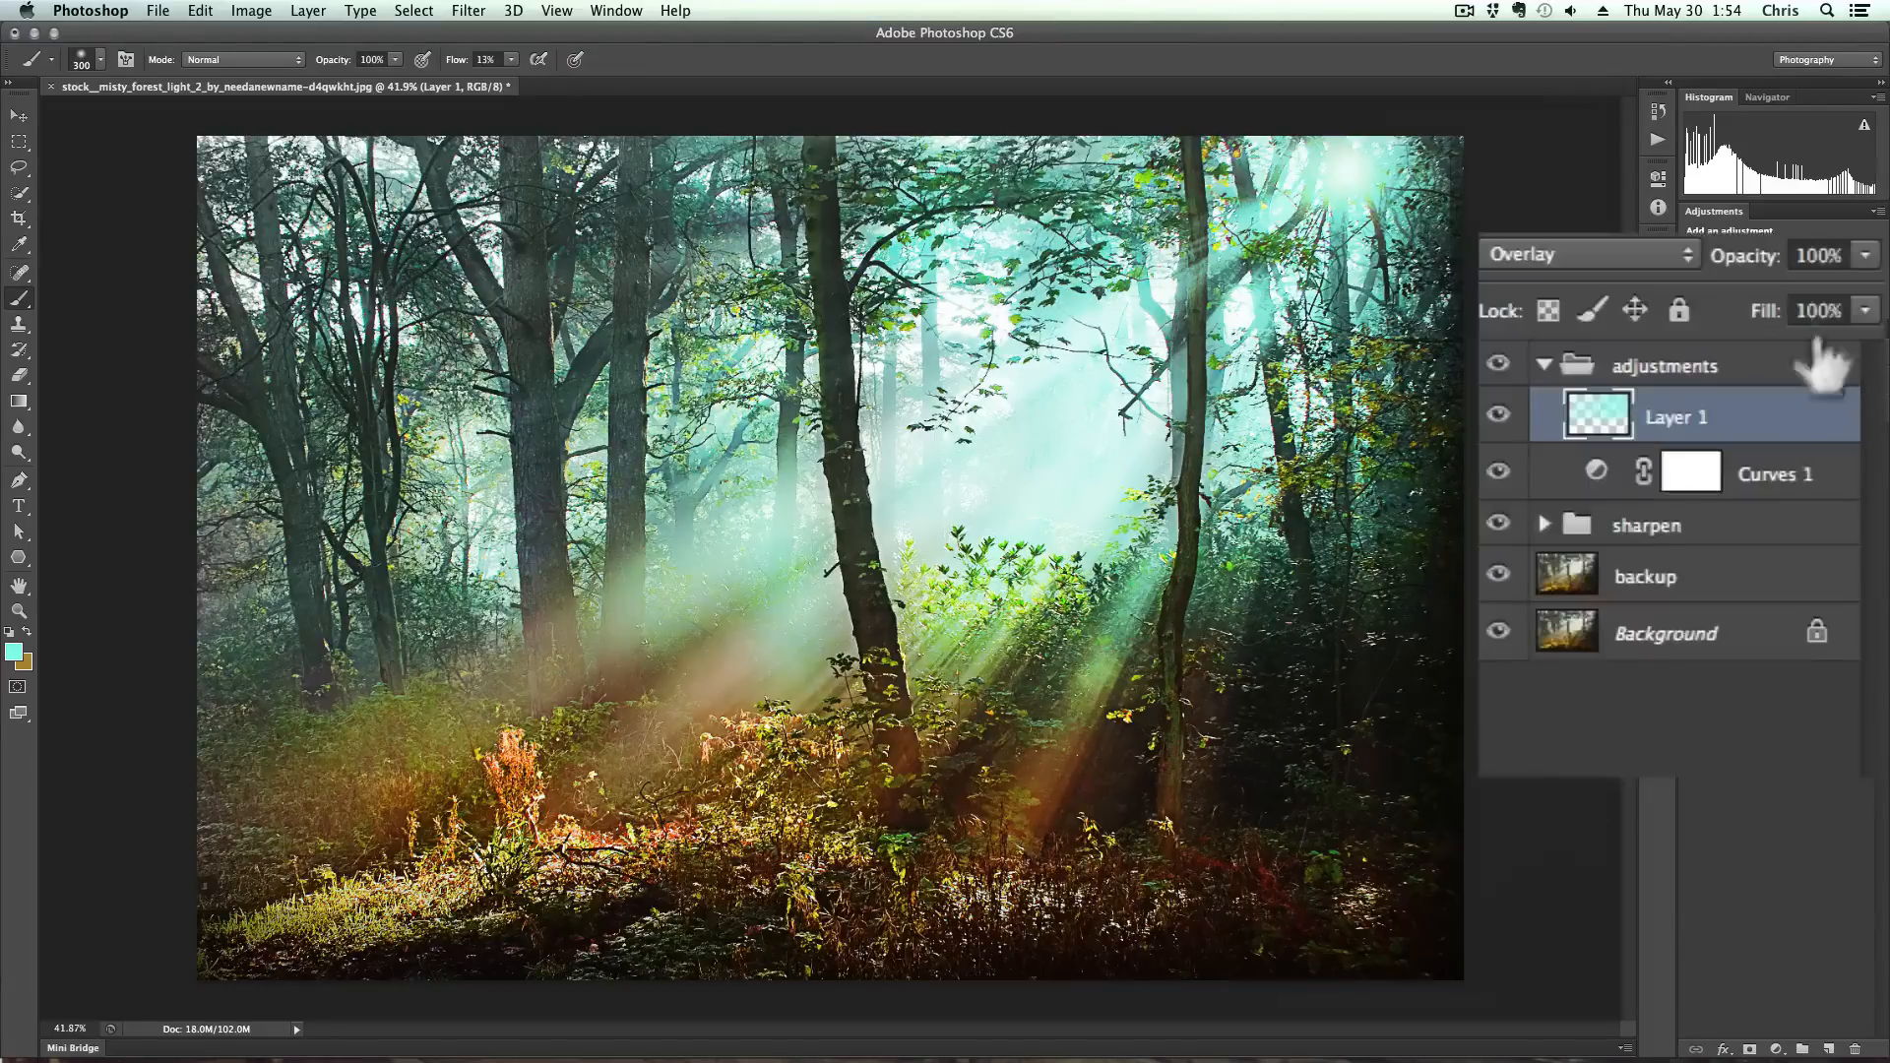
# Reduce the opacity of the turquoise Layer 1 to 43%
pyautogui.click(1861, 256)
pyautogui.moveTo(1827, 294); pyautogui.dragTo(1617, 304)
pyautogui.moveTo(1727, 281); pyautogui.dragTo(1764, 289)
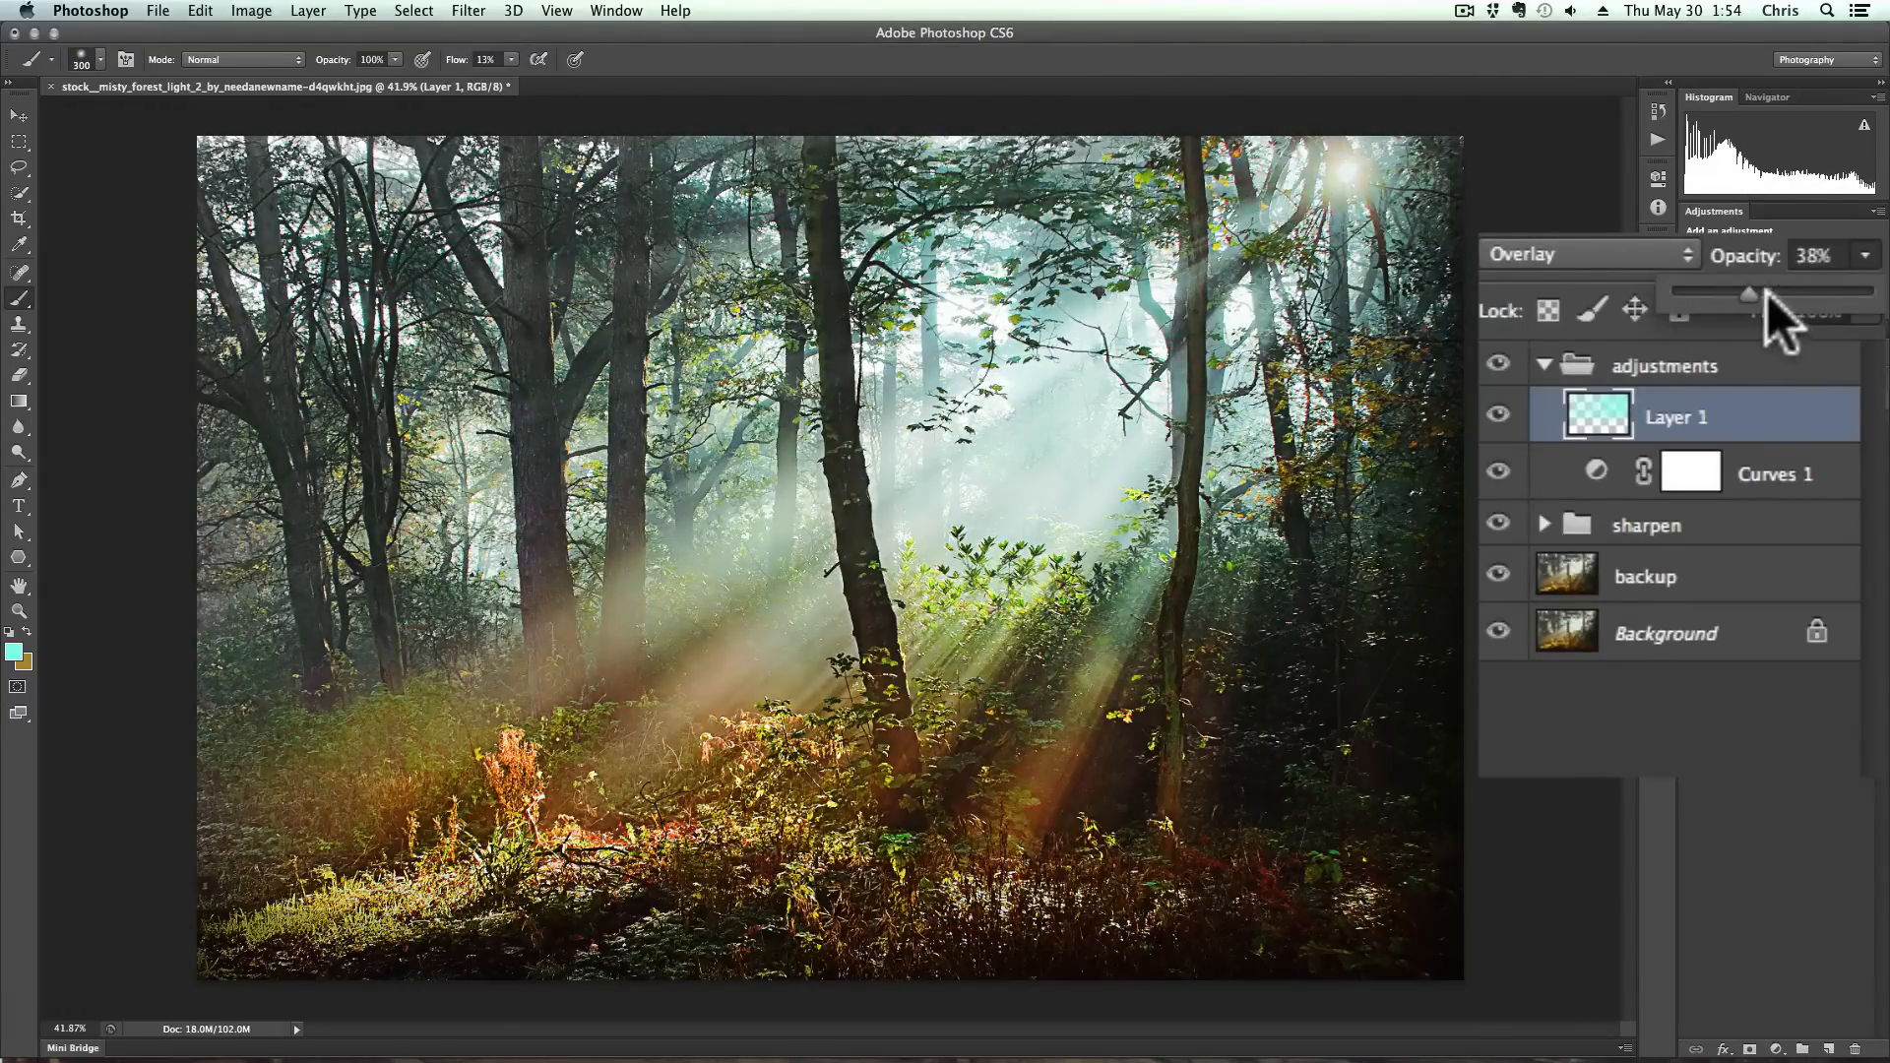
pyautogui.moveTo(1762, 287); pyautogui.dragTo(1757, 294)
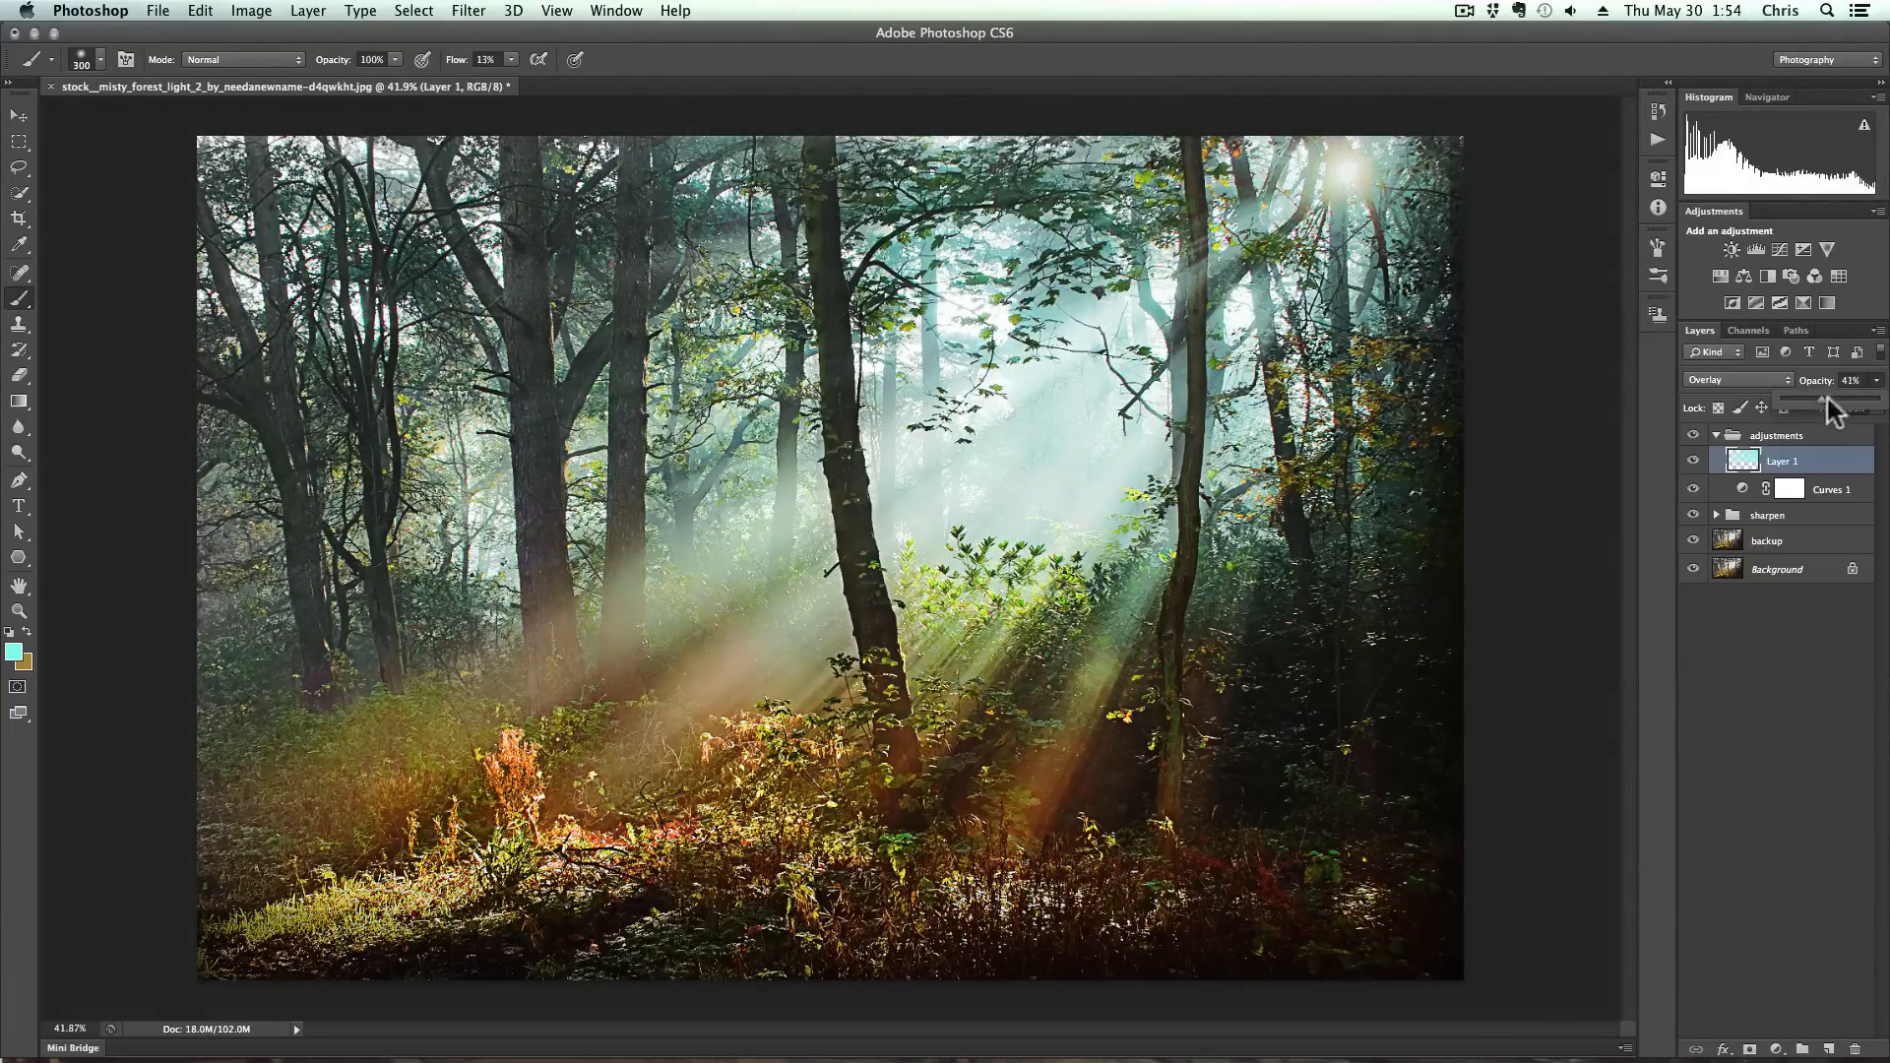
# Create a new layer above Layer 1 and set its blend mode to Overlay
pyautogui.click(1832, 489)
pyautogui.click(1825, 461)
pyautogui.click(1829, 1049)
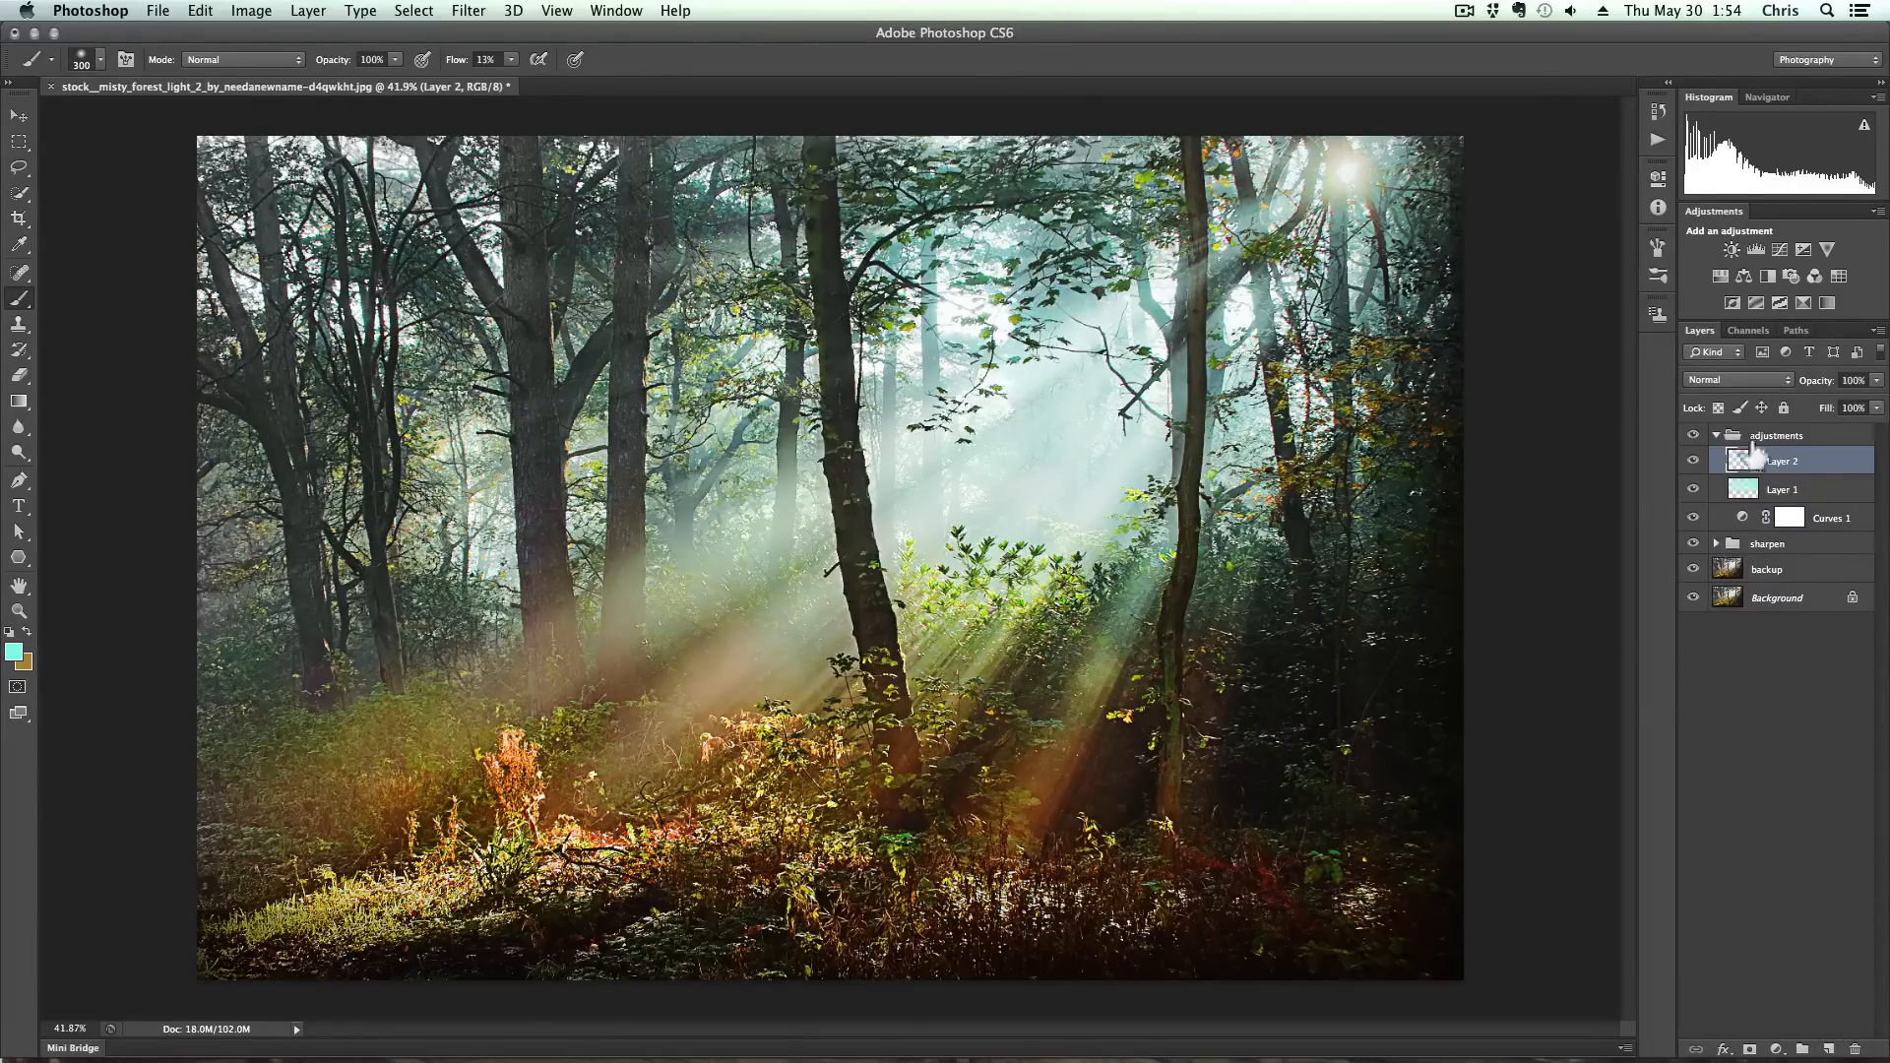
pyautogui.click(1737, 379)
pyautogui.click(1586, 629)
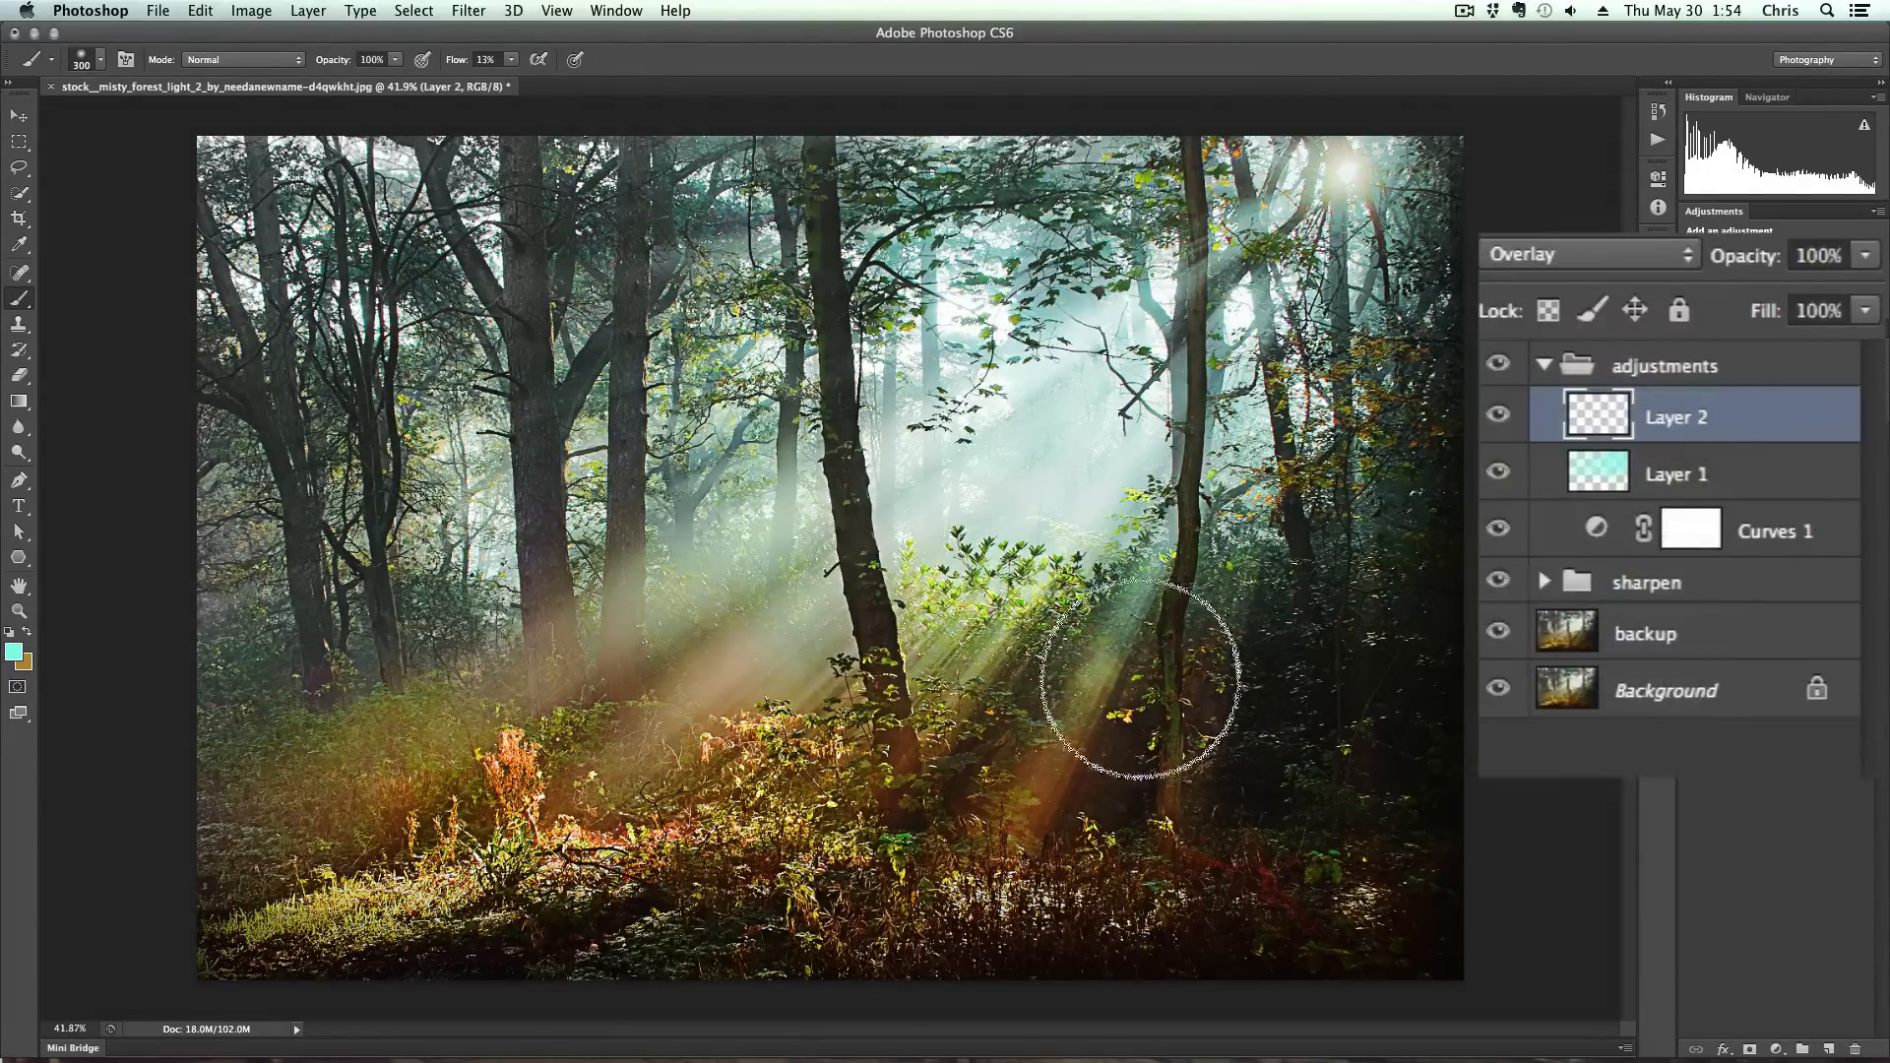
# Sample a light orange from the forest floor and paint it over the undergrowth, light rays and foliage on Layer 2, reducing the brush to 70 px
pyautogui.keyDown('alt'); pyautogui.click(1041, 780); pyautogui.keyUp('alt')
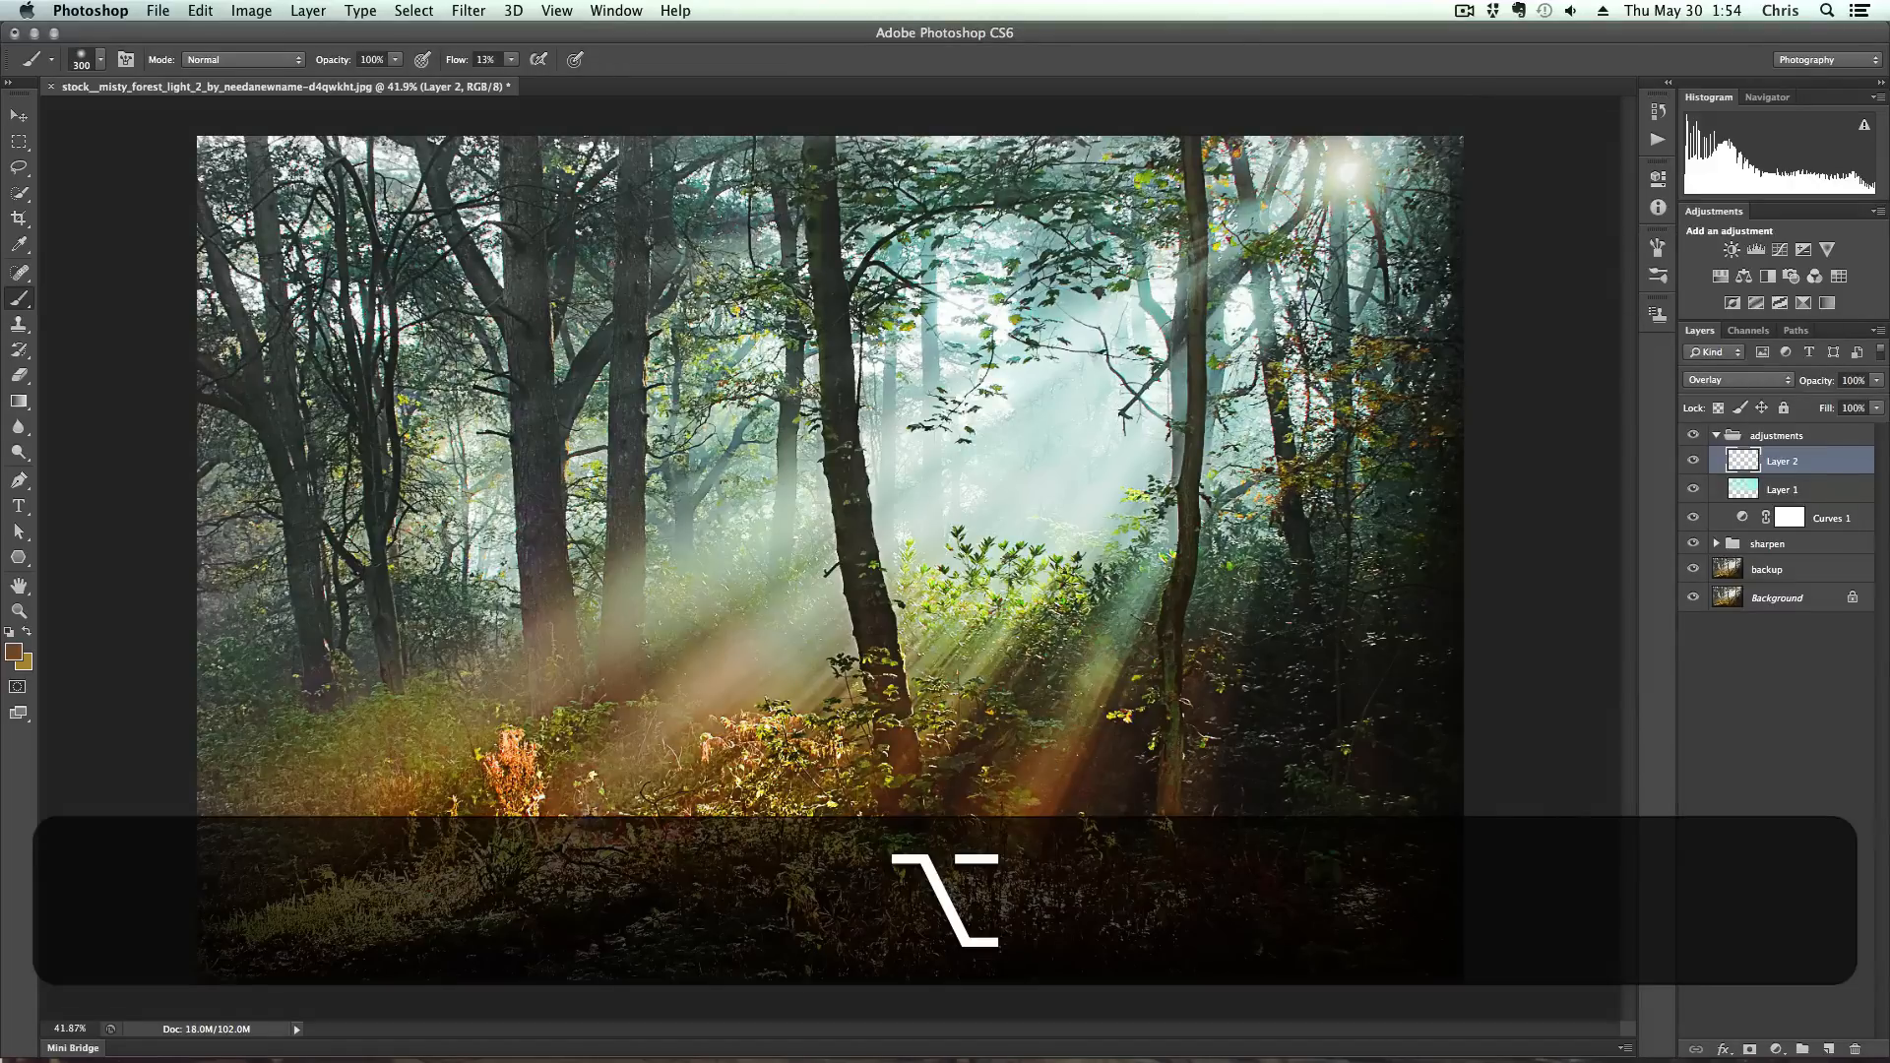
pyautogui.keyDown('alt'); pyautogui.click(573, 829); pyautogui.keyUp('alt')
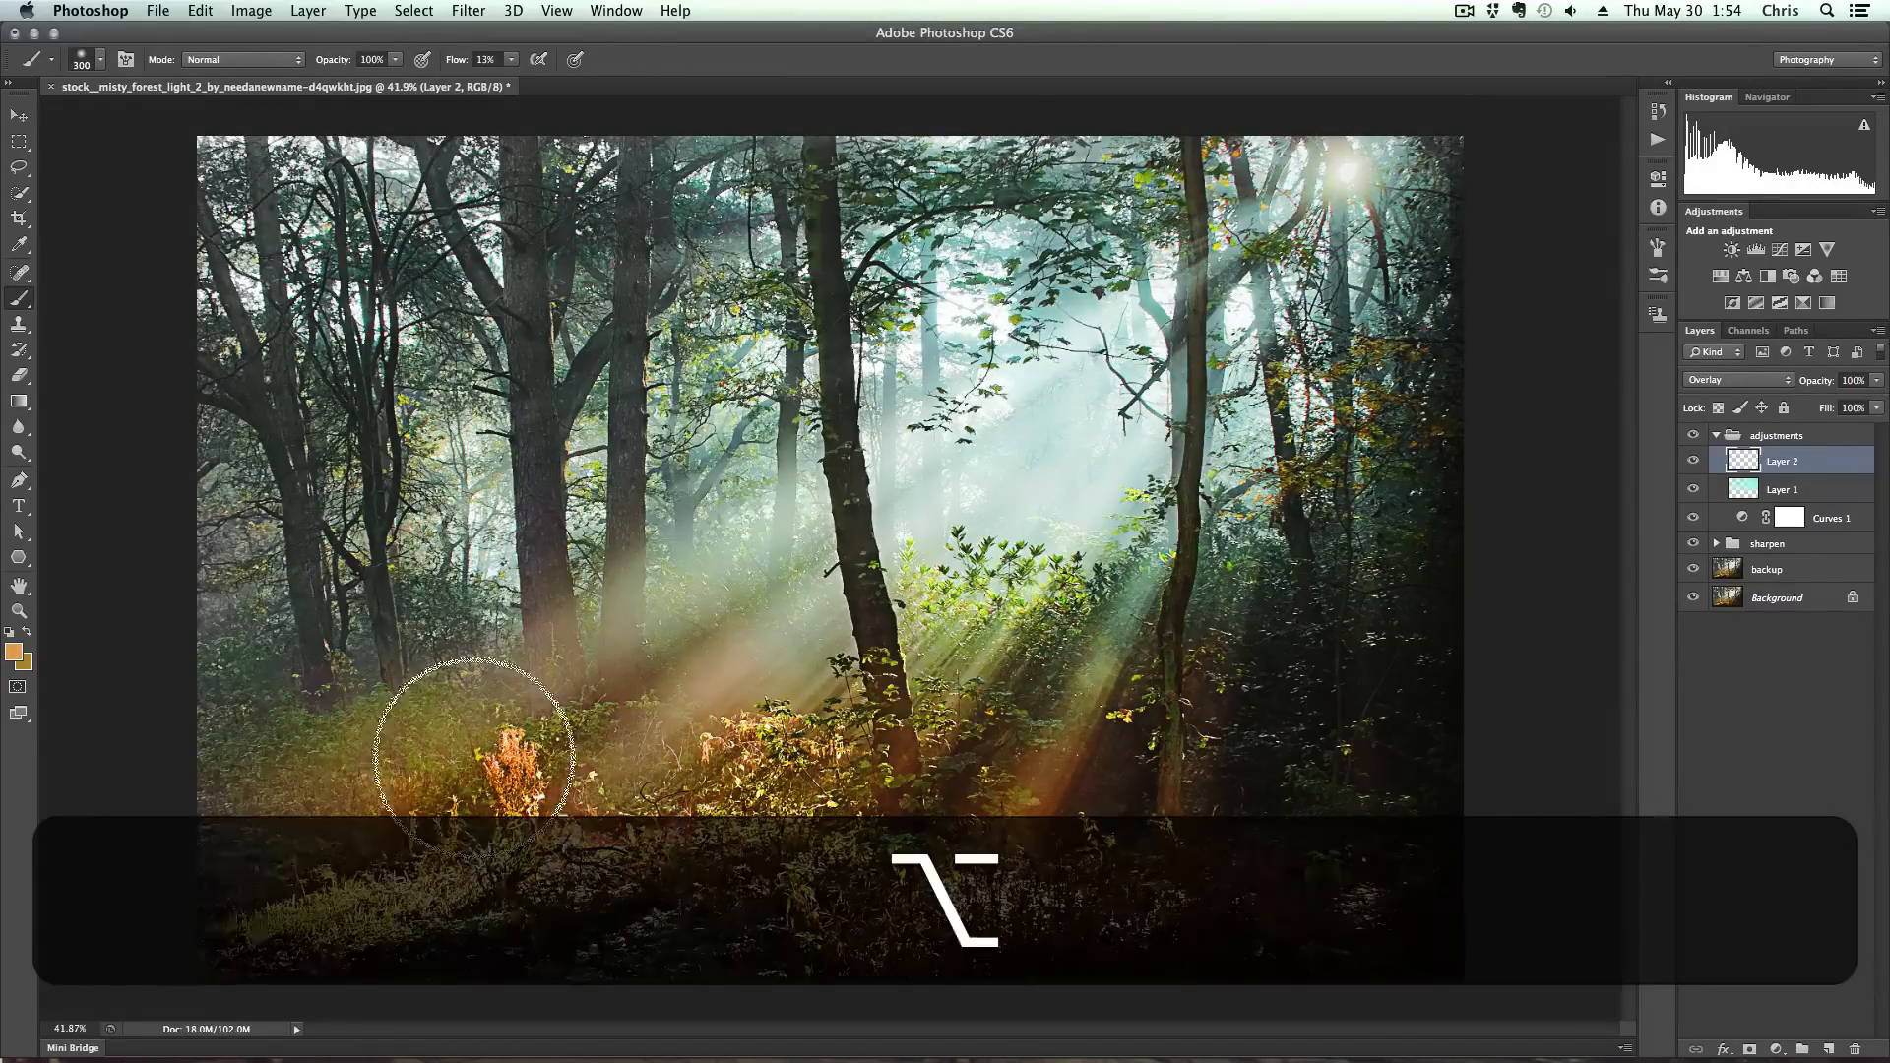
pyautogui.moveTo(236, 705)
pyautogui.mouseDown()
pyautogui.moveTo(231, 846)
pyautogui.moveTo(469, 723)
pyautogui.moveTo(525, 734)
pyautogui.moveTo(615, 906)
pyautogui.moveTo(616, 868)
pyautogui.moveTo(676, 856)
pyautogui.moveTo(915, 912)
pyautogui.moveTo(1009, 780)
pyautogui.mouseUp()
pyautogui.moveTo(960, 523)
pyautogui.mouseDown()
pyautogui.moveTo(655, 585)
pyautogui.moveTo(837, 497)
pyautogui.mouseUp()
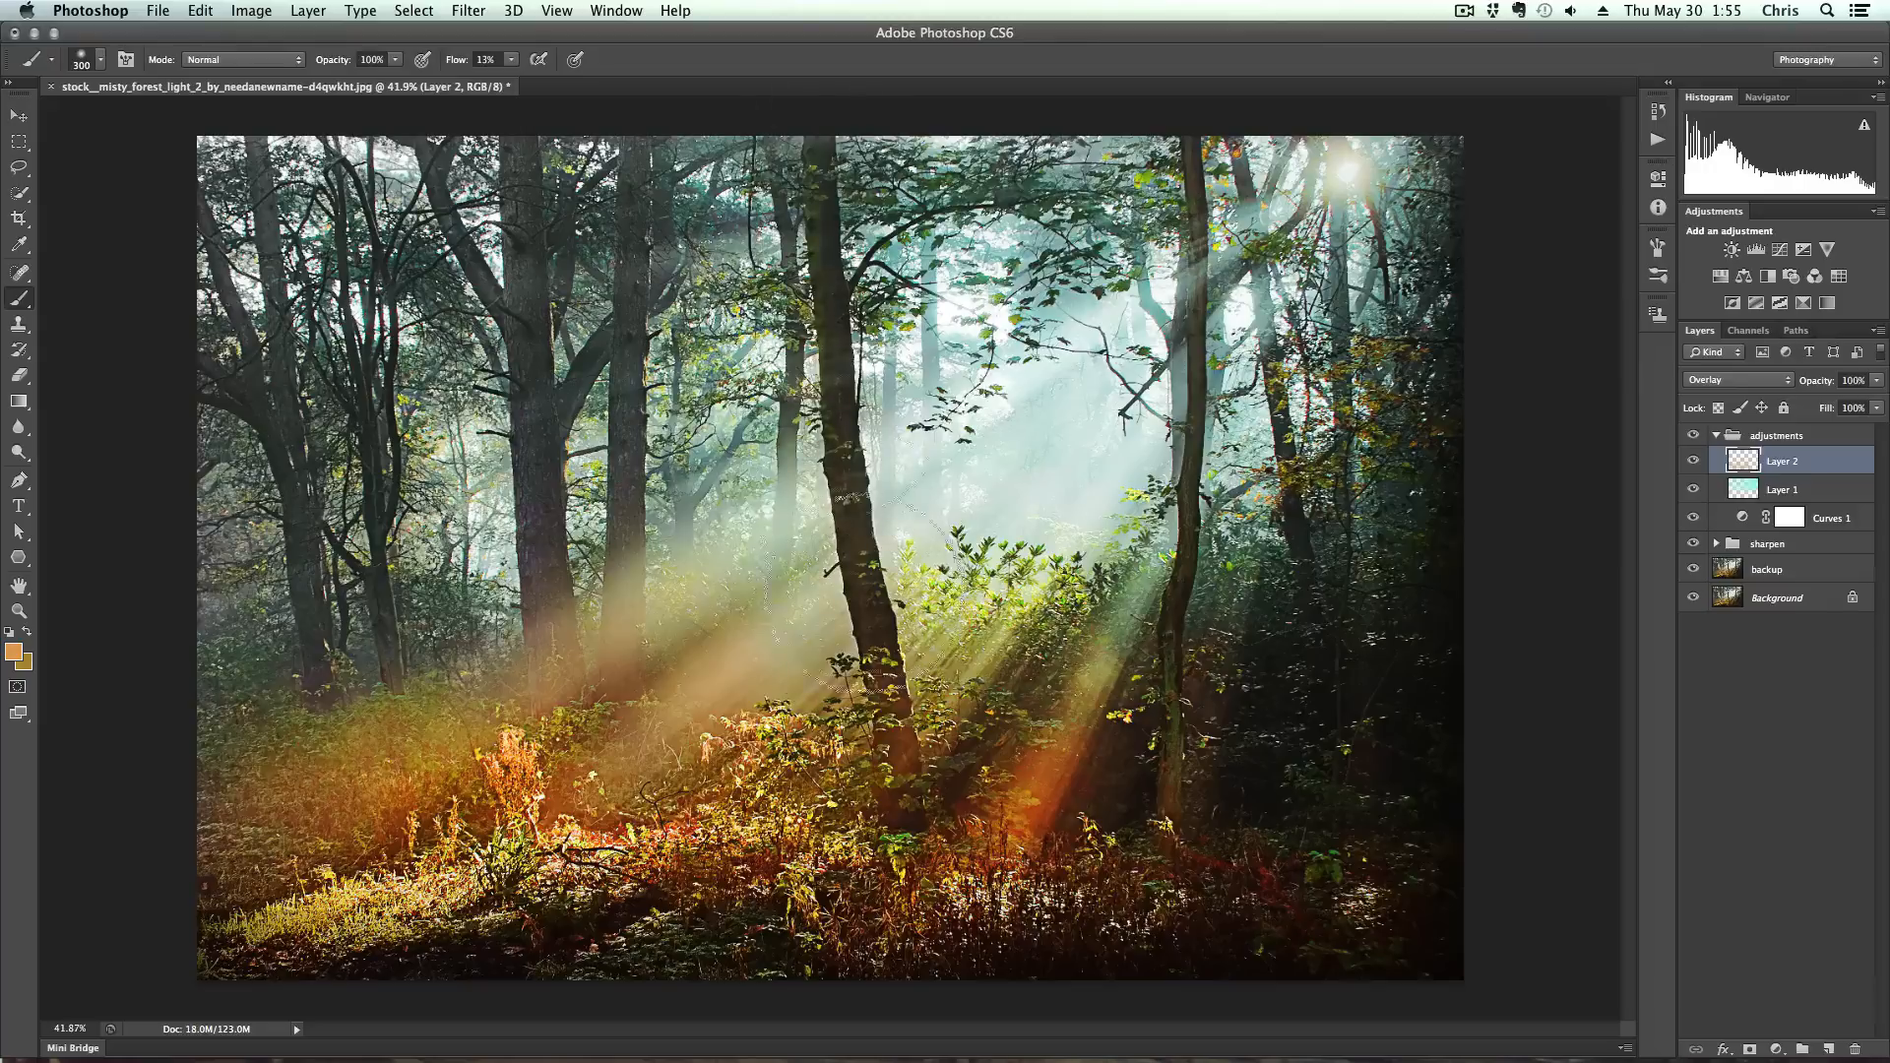
pyautogui.press('[')
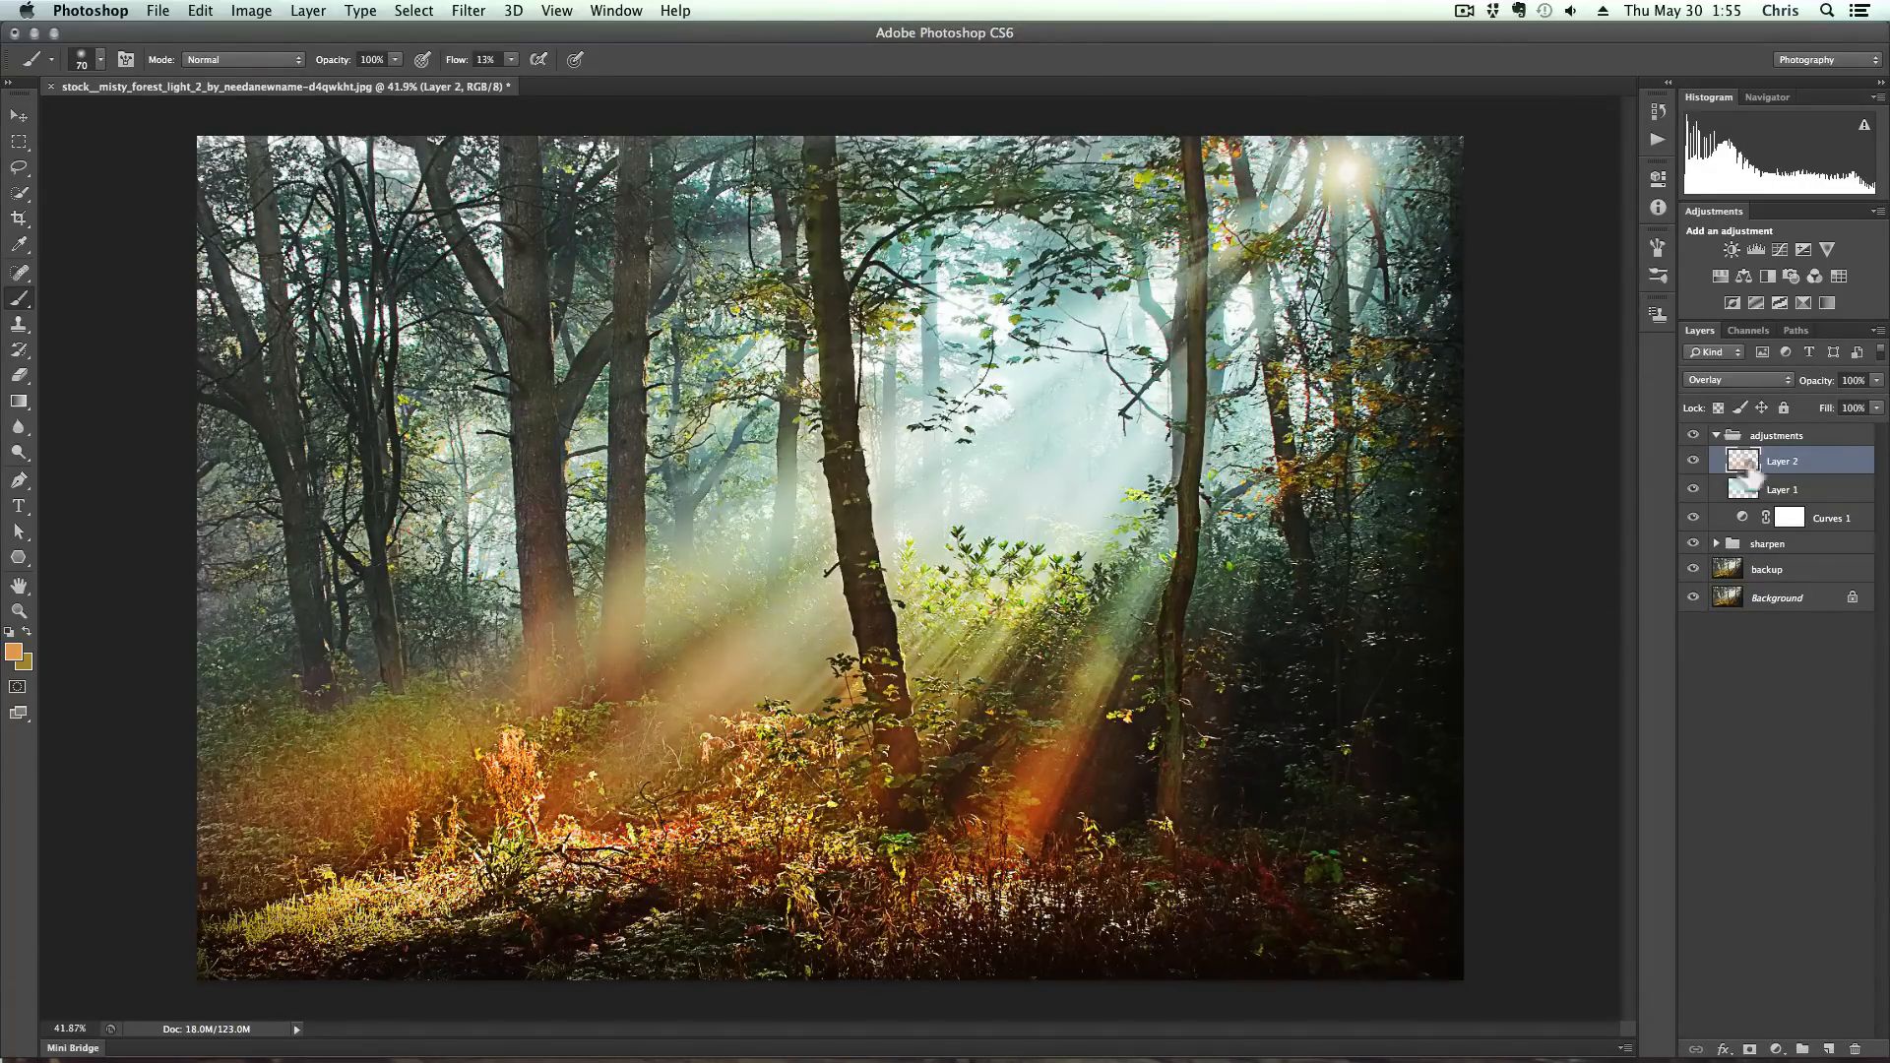
# Create a new layer above Layer 2 and set its blend mode to Color Burn
pyautogui.click(1828, 1048)
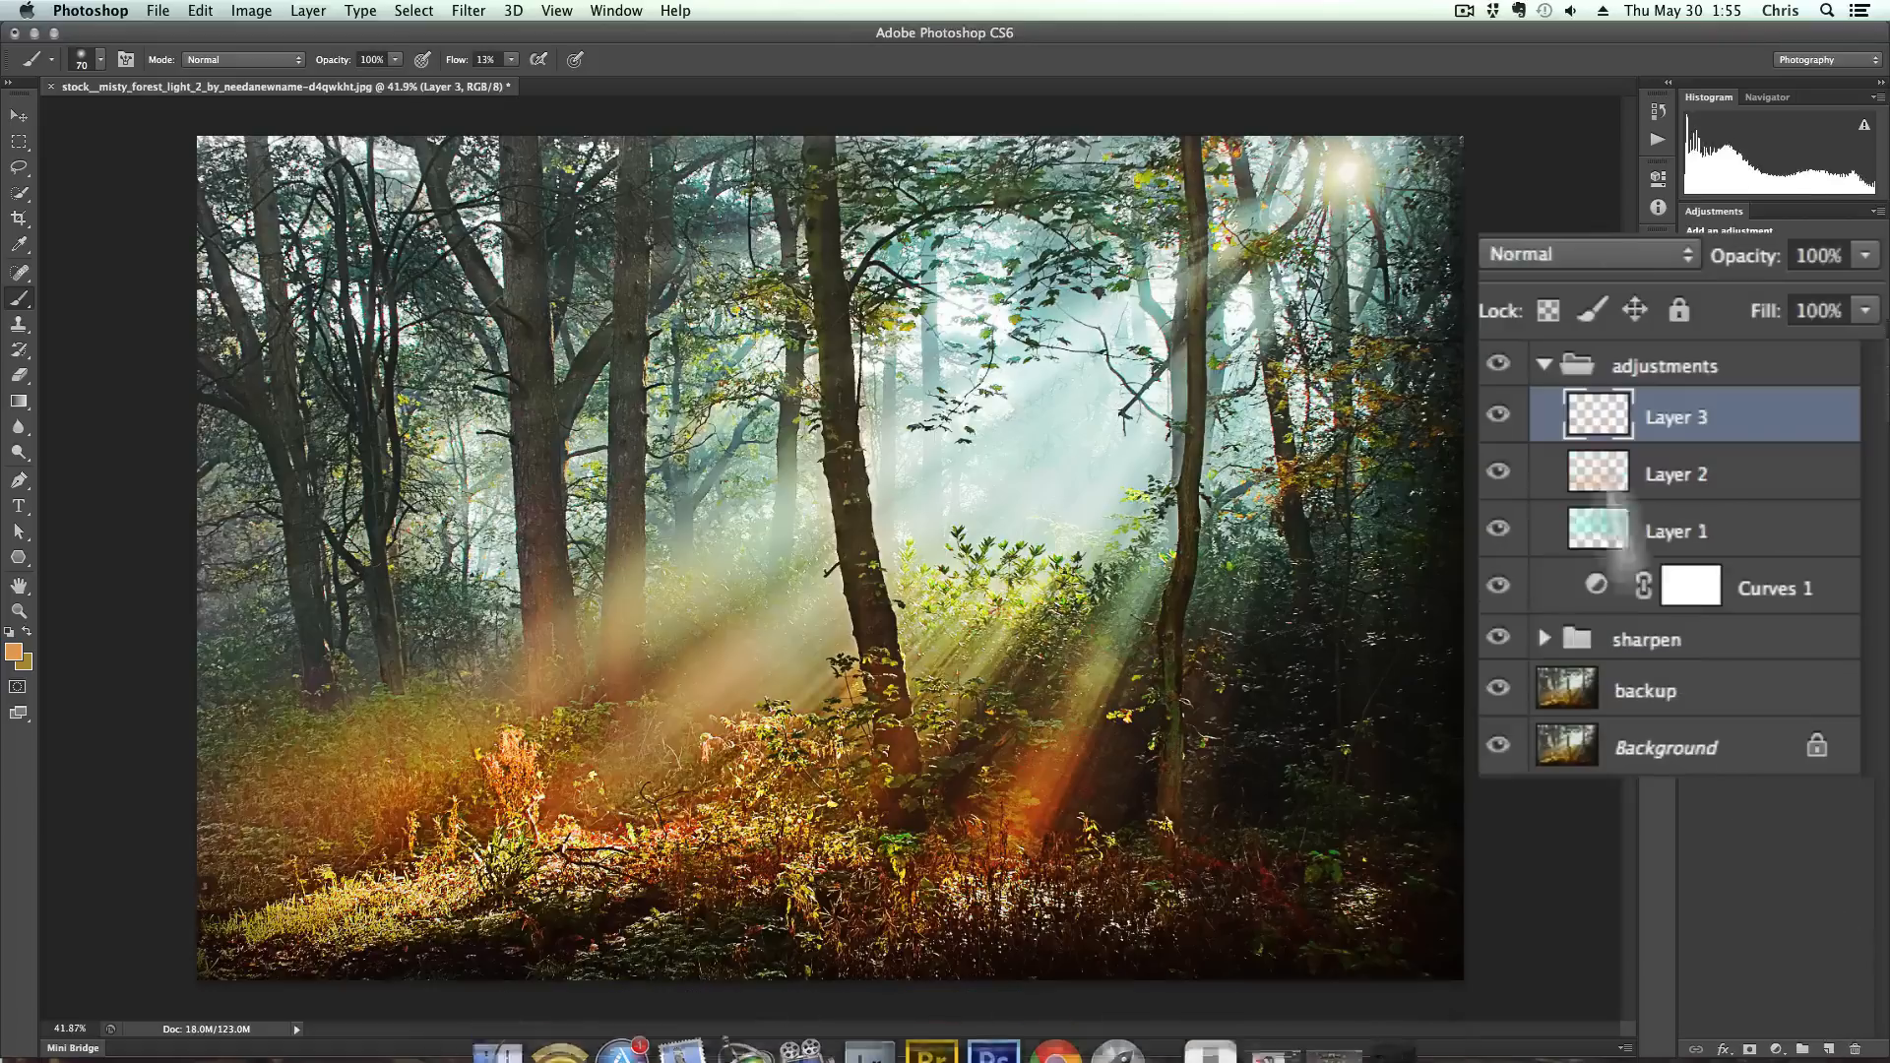
pyautogui.click(1600, 256)
pyautogui.click(1640, 378)
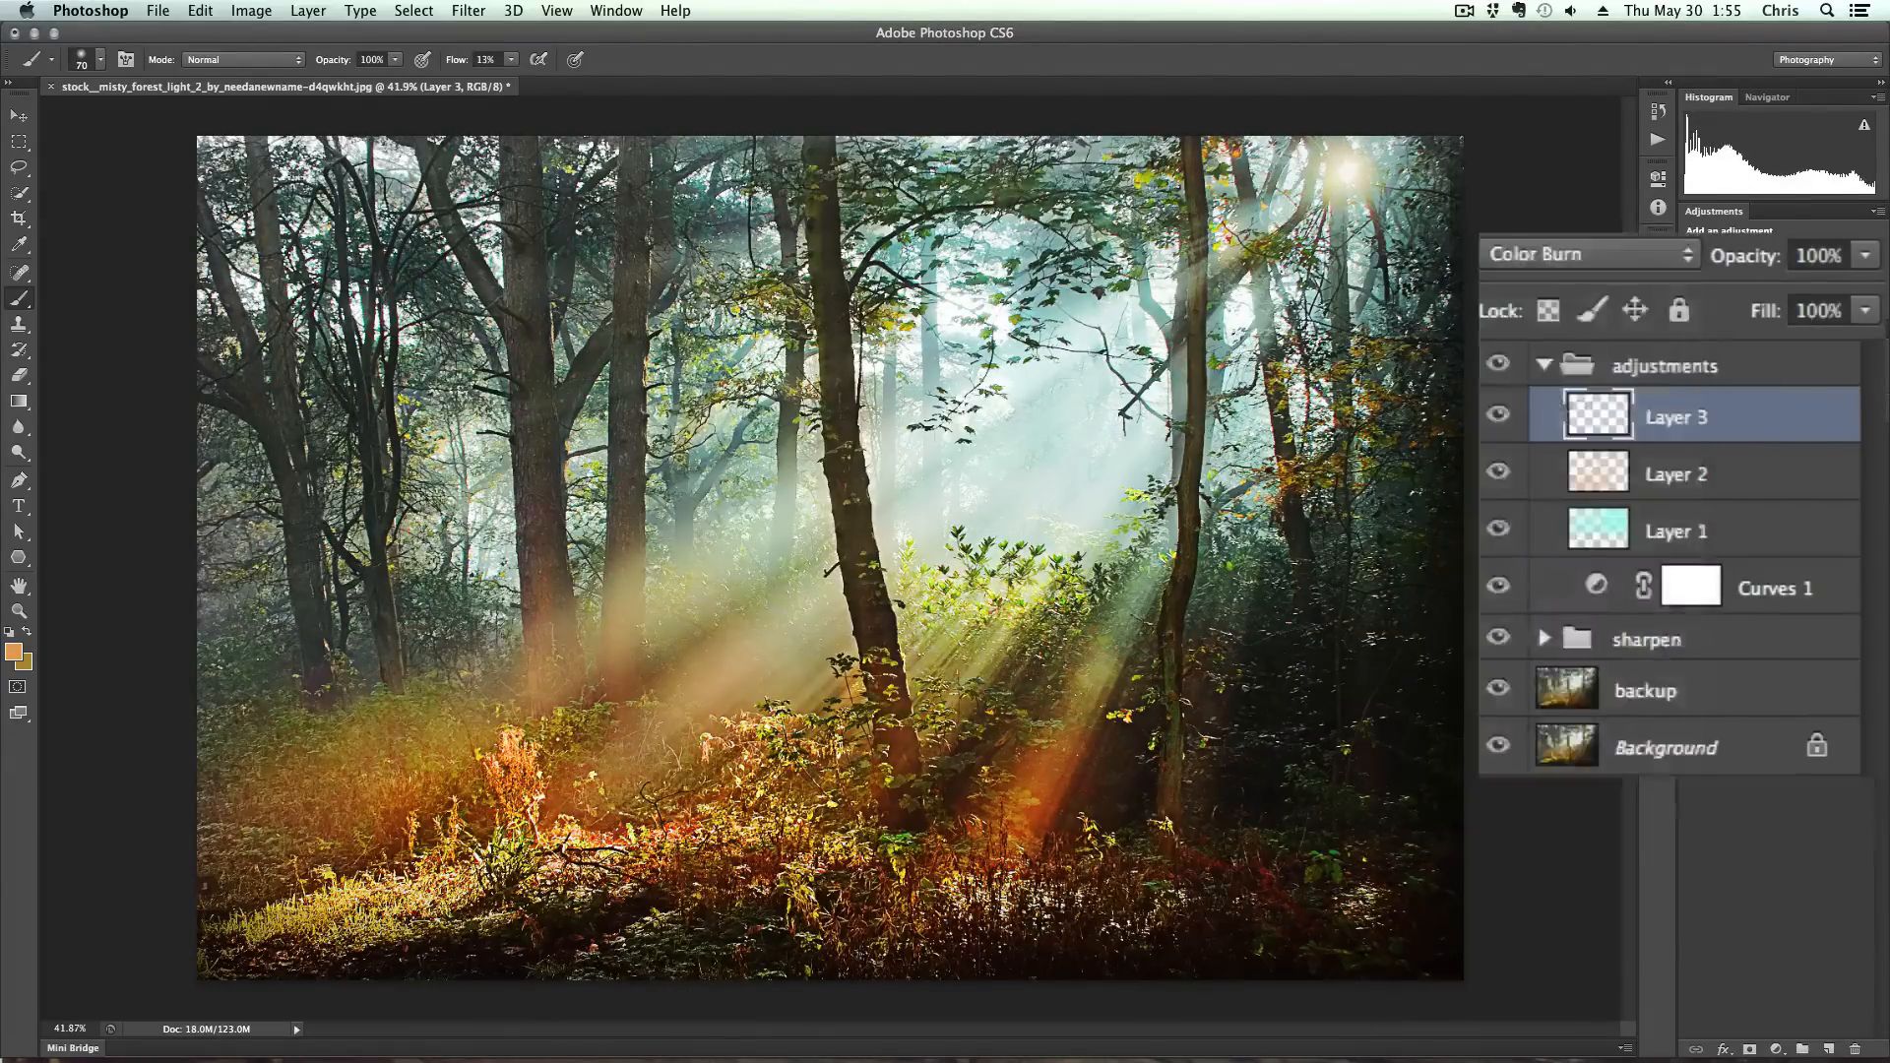
# Sample a rusty orange from the undergrowth and paint over the darker trees and ground on Layer 3 with a 400 px brush
pyautogui.keyDown('alt'); pyautogui.click(392, 814); pyautogui.keyUp('alt')
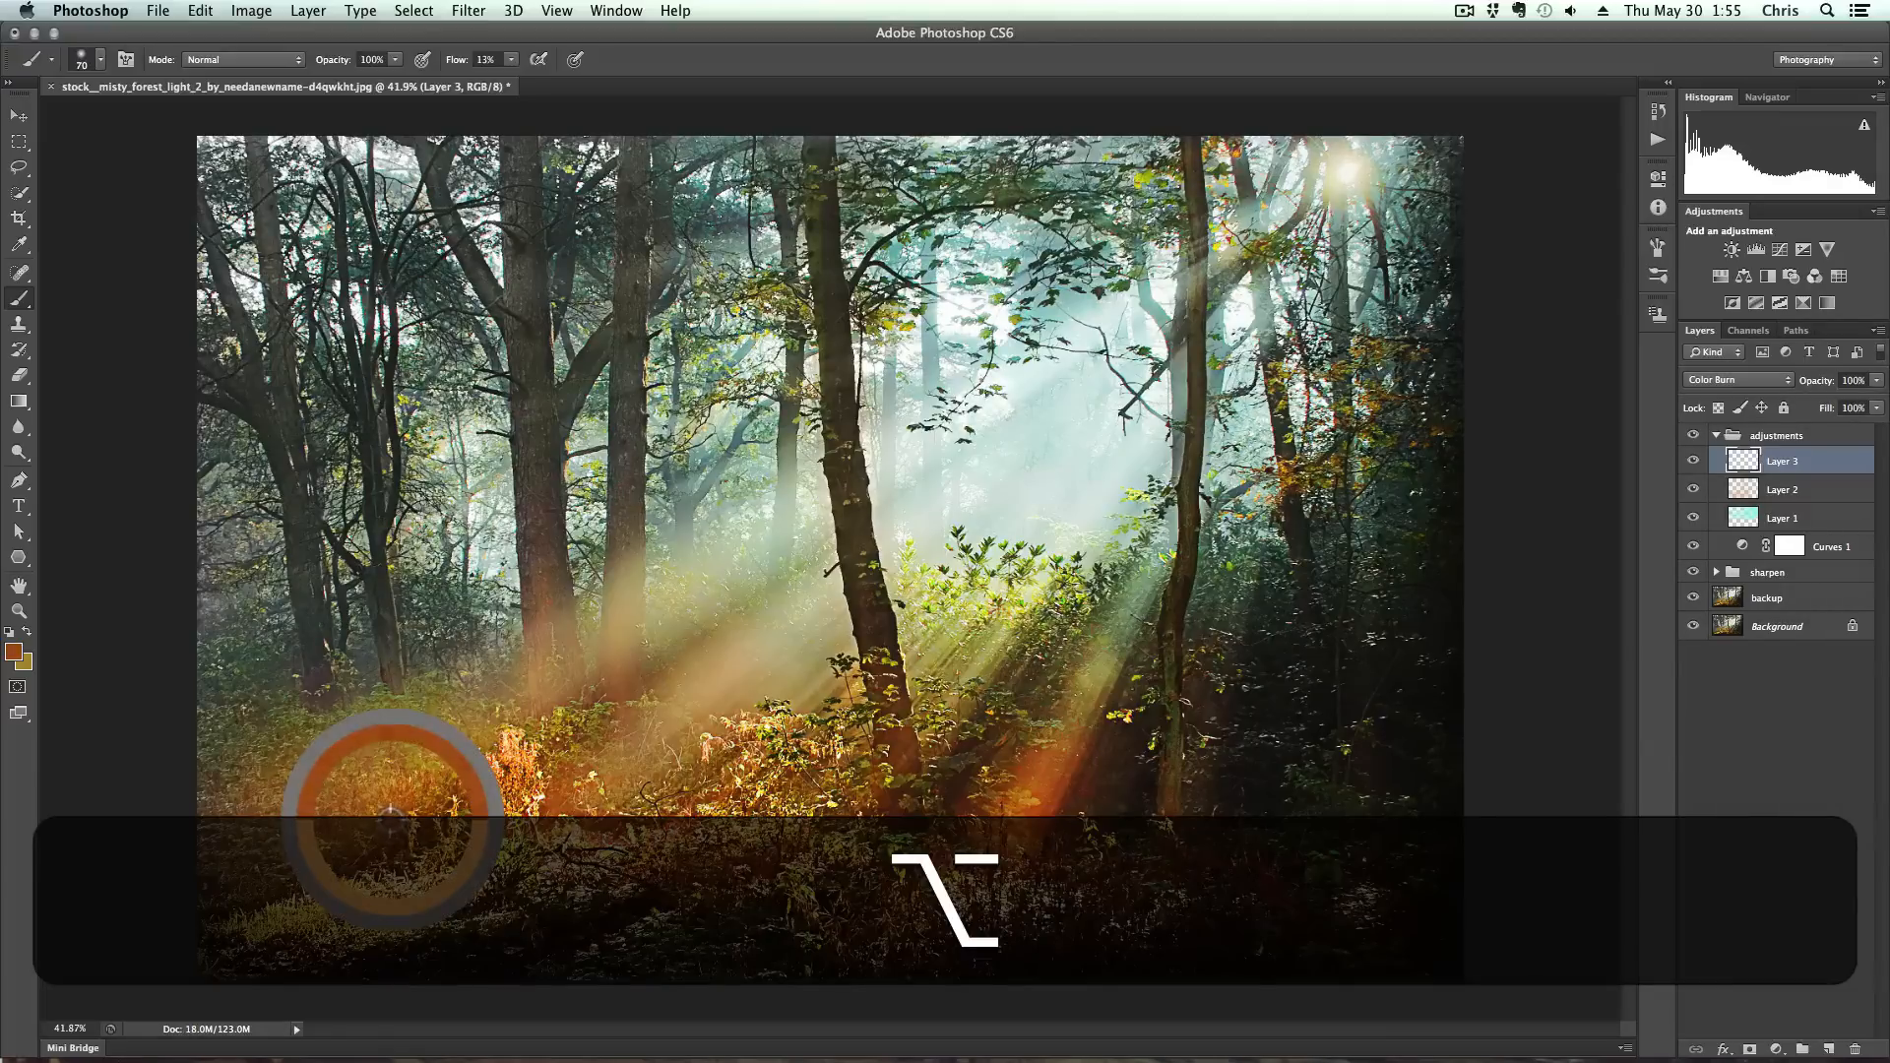
pyautogui.press(']')
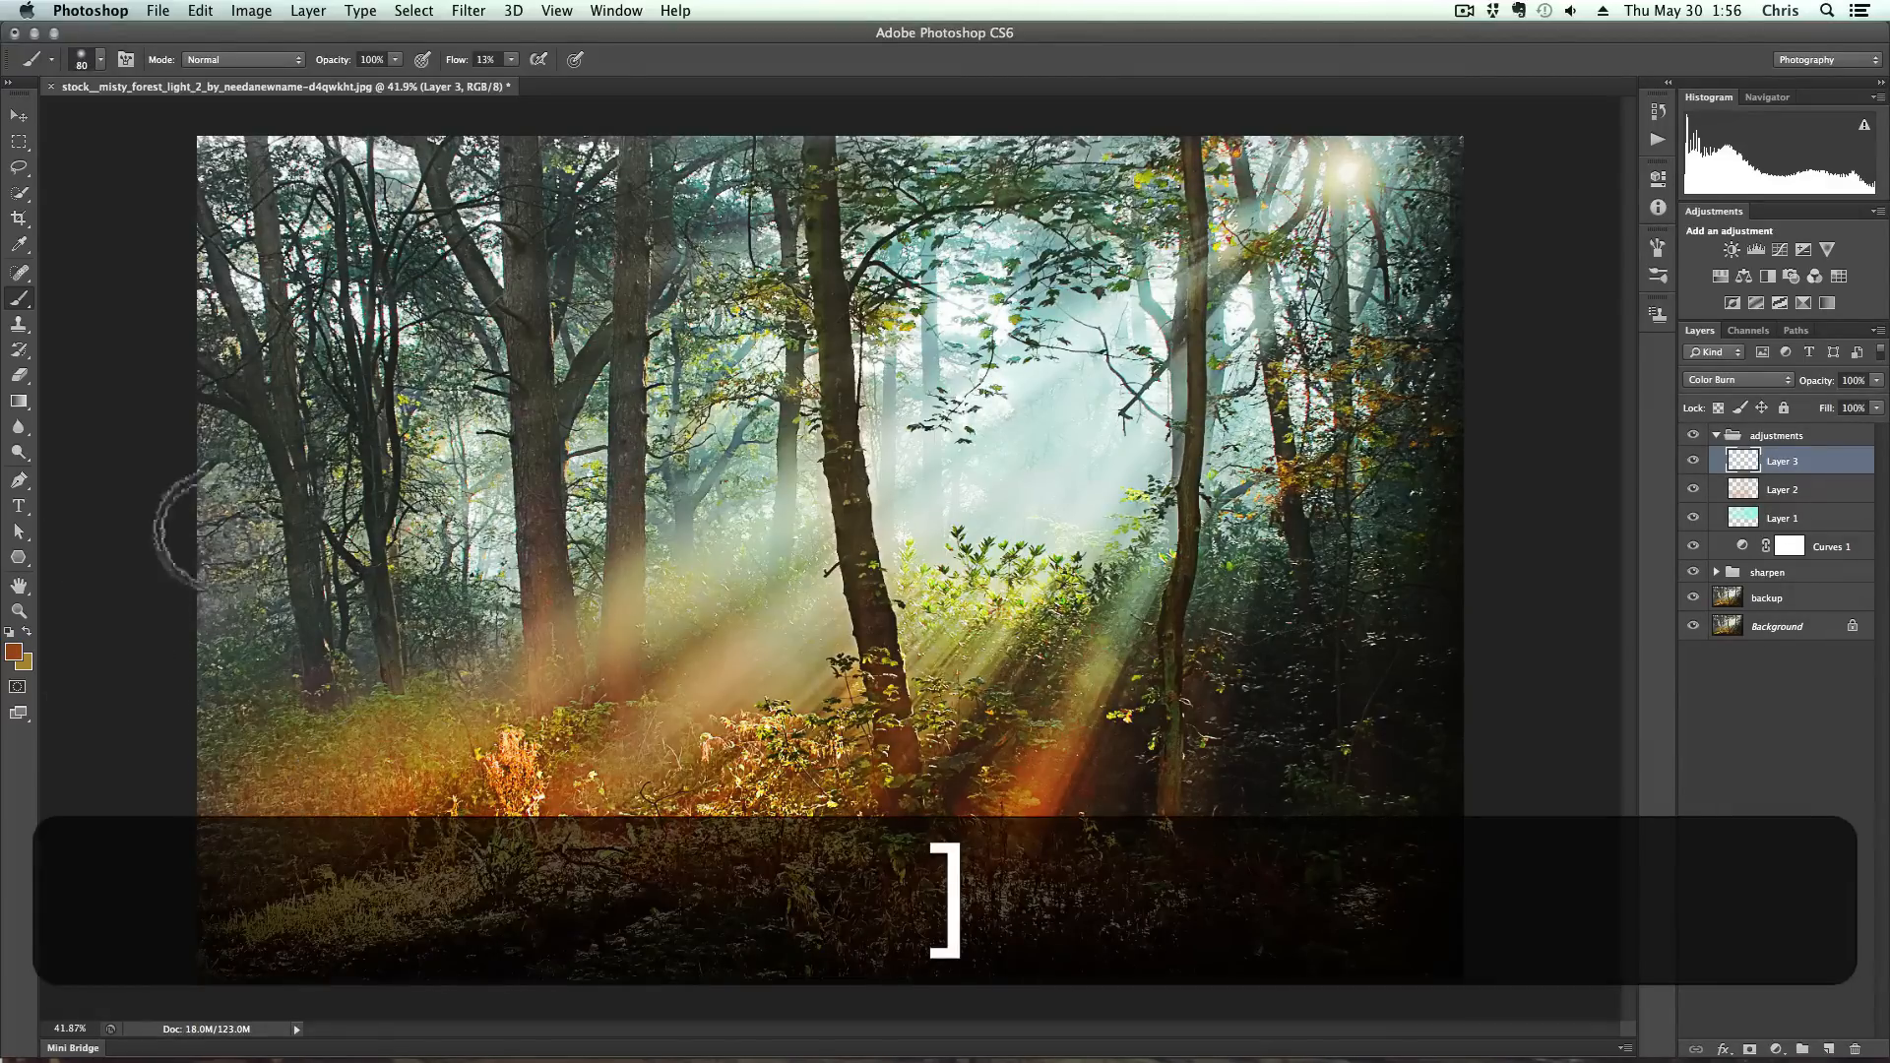
pyautogui.press(']')
pyautogui.press(']')
pyautogui.press(']')
pyautogui.press(']')
pyautogui.press('[')
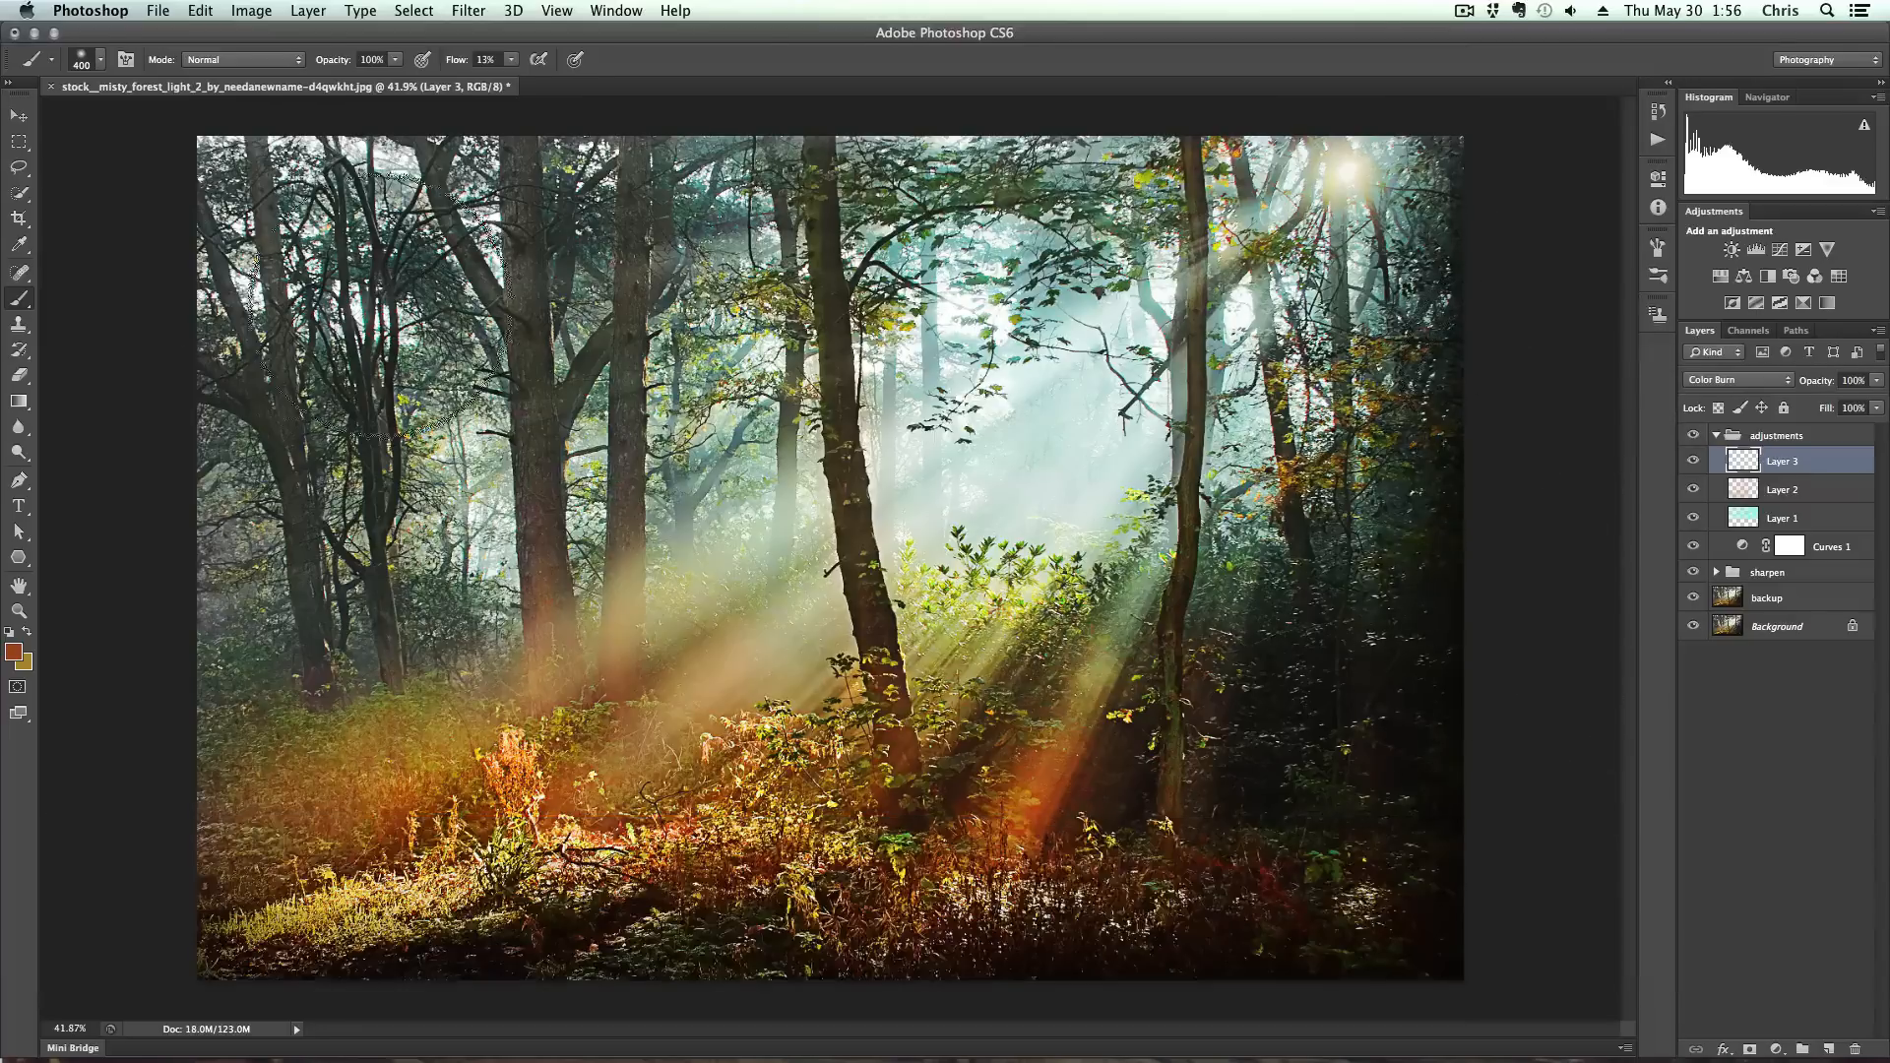
pyautogui.moveTo(294, 158)
pyautogui.mouseDown()
pyautogui.moveTo(216, 372)
pyautogui.moveTo(847, 236)
pyautogui.moveTo(159, 571)
pyautogui.moveTo(190, 316)
pyautogui.moveTo(877, 93)
pyautogui.moveTo(1139, 84)
pyautogui.moveTo(198, 645)
pyautogui.moveTo(686, 320)
pyautogui.moveTo(644, 322)
pyautogui.moveTo(157, 740)
pyautogui.moveTo(705, 532)
pyautogui.moveTo(333, 782)
pyautogui.moveTo(1358, 842)
pyautogui.moveTo(1429, 607)
pyautogui.moveTo(8, 1015)
pyautogui.moveTo(630, 999)
pyautogui.moveTo(1341, 742)
pyautogui.moveTo(1516, 325)
pyautogui.moveTo(1519, 345)
pyautogui.moveTo(1392, 30)
pyautogui.moveTo(591, 316)
pyautogui.moveTo(1348, 128)
pyautogui.moveTo(1013, 726)
pyautogui.moveTo(198, 853)
pyautogui.moveTo(1034, 696)
pyautogui.moveTo(1098, 848)
pyautogui.mouseUp()
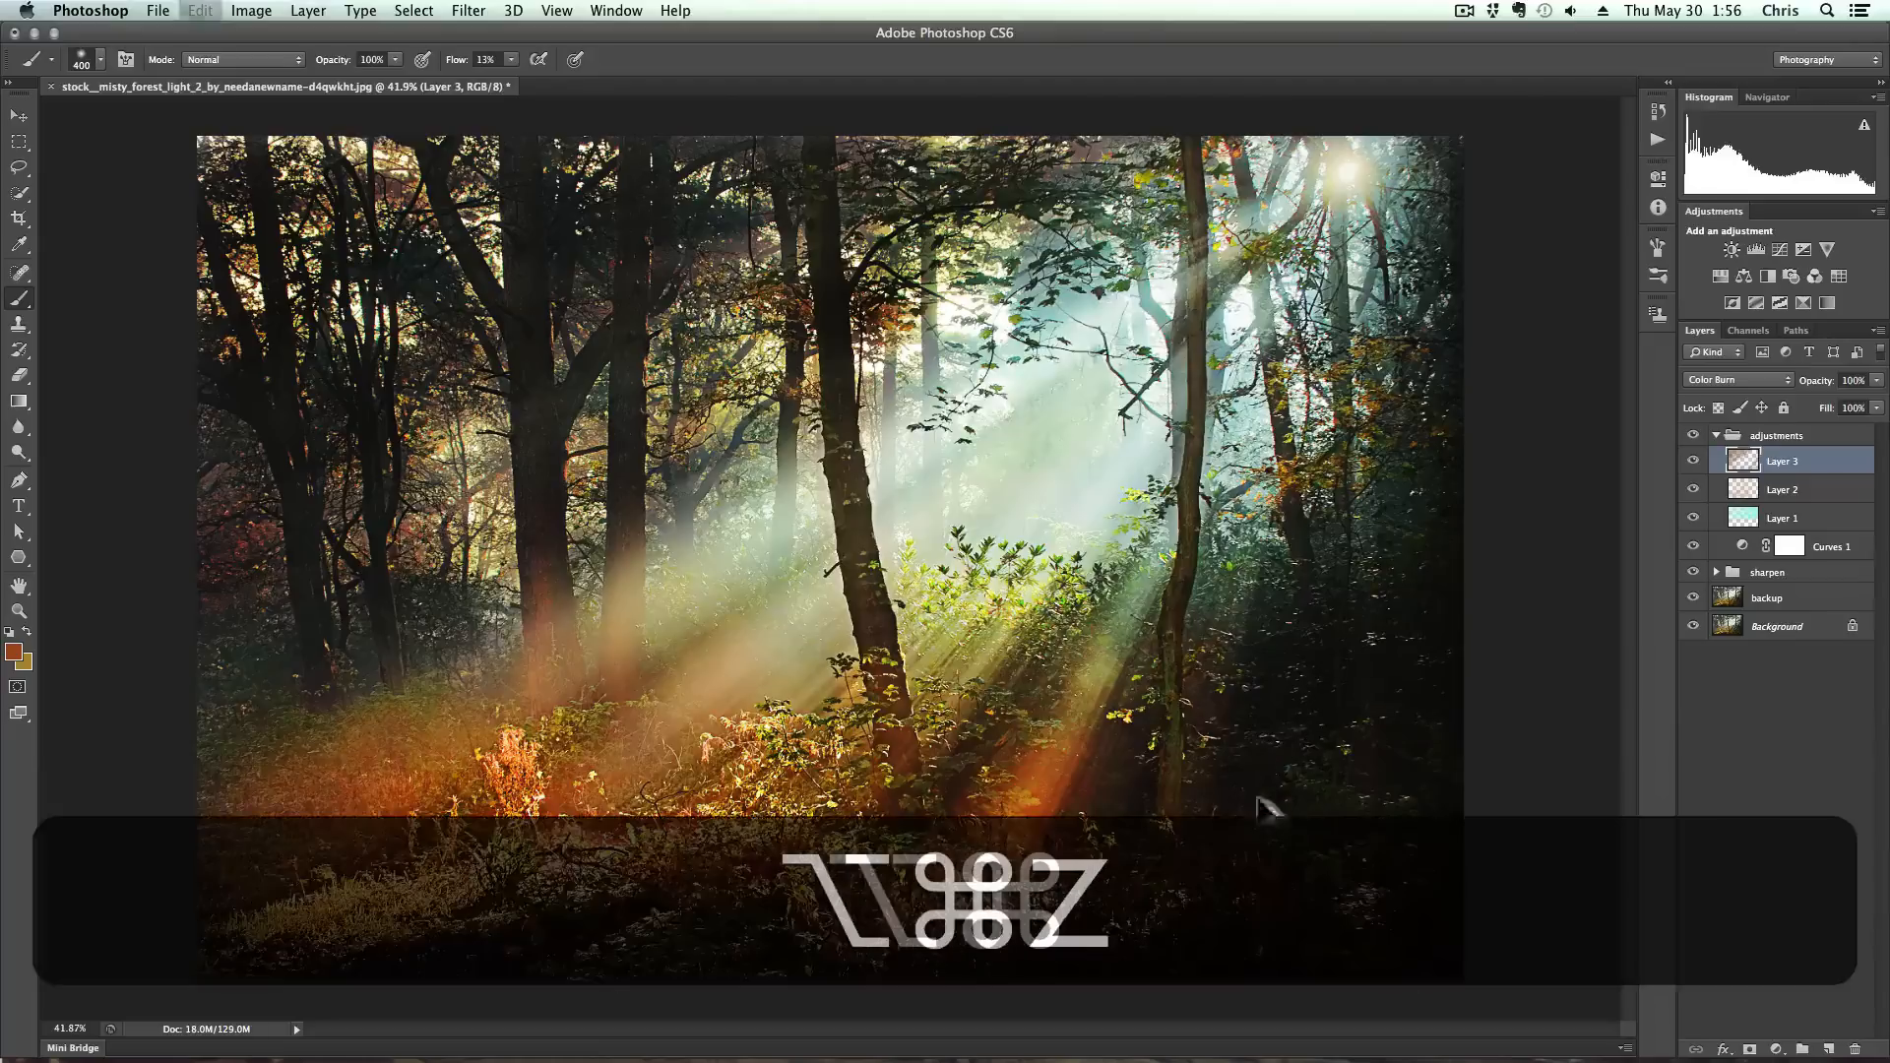
# Undo the last brush stroke, sample the pale blue mist and paint it over the bright misty area toward the sun on Layer 3
pyautogui.press('alt+super+z')
pyautogui.keyDown('alt'); pyautogui.click(1034, 425); pyautogui.keyUp('alt')
pyautogui.moveTo(1043, 428)
pyautogui.mouseDown()
pyautogui.moveTo(1147, 338)
pyautogui.moveTo(1112, 389)
pyautogui.moveTo(1320, 262)
pyautogui.mouseUp()
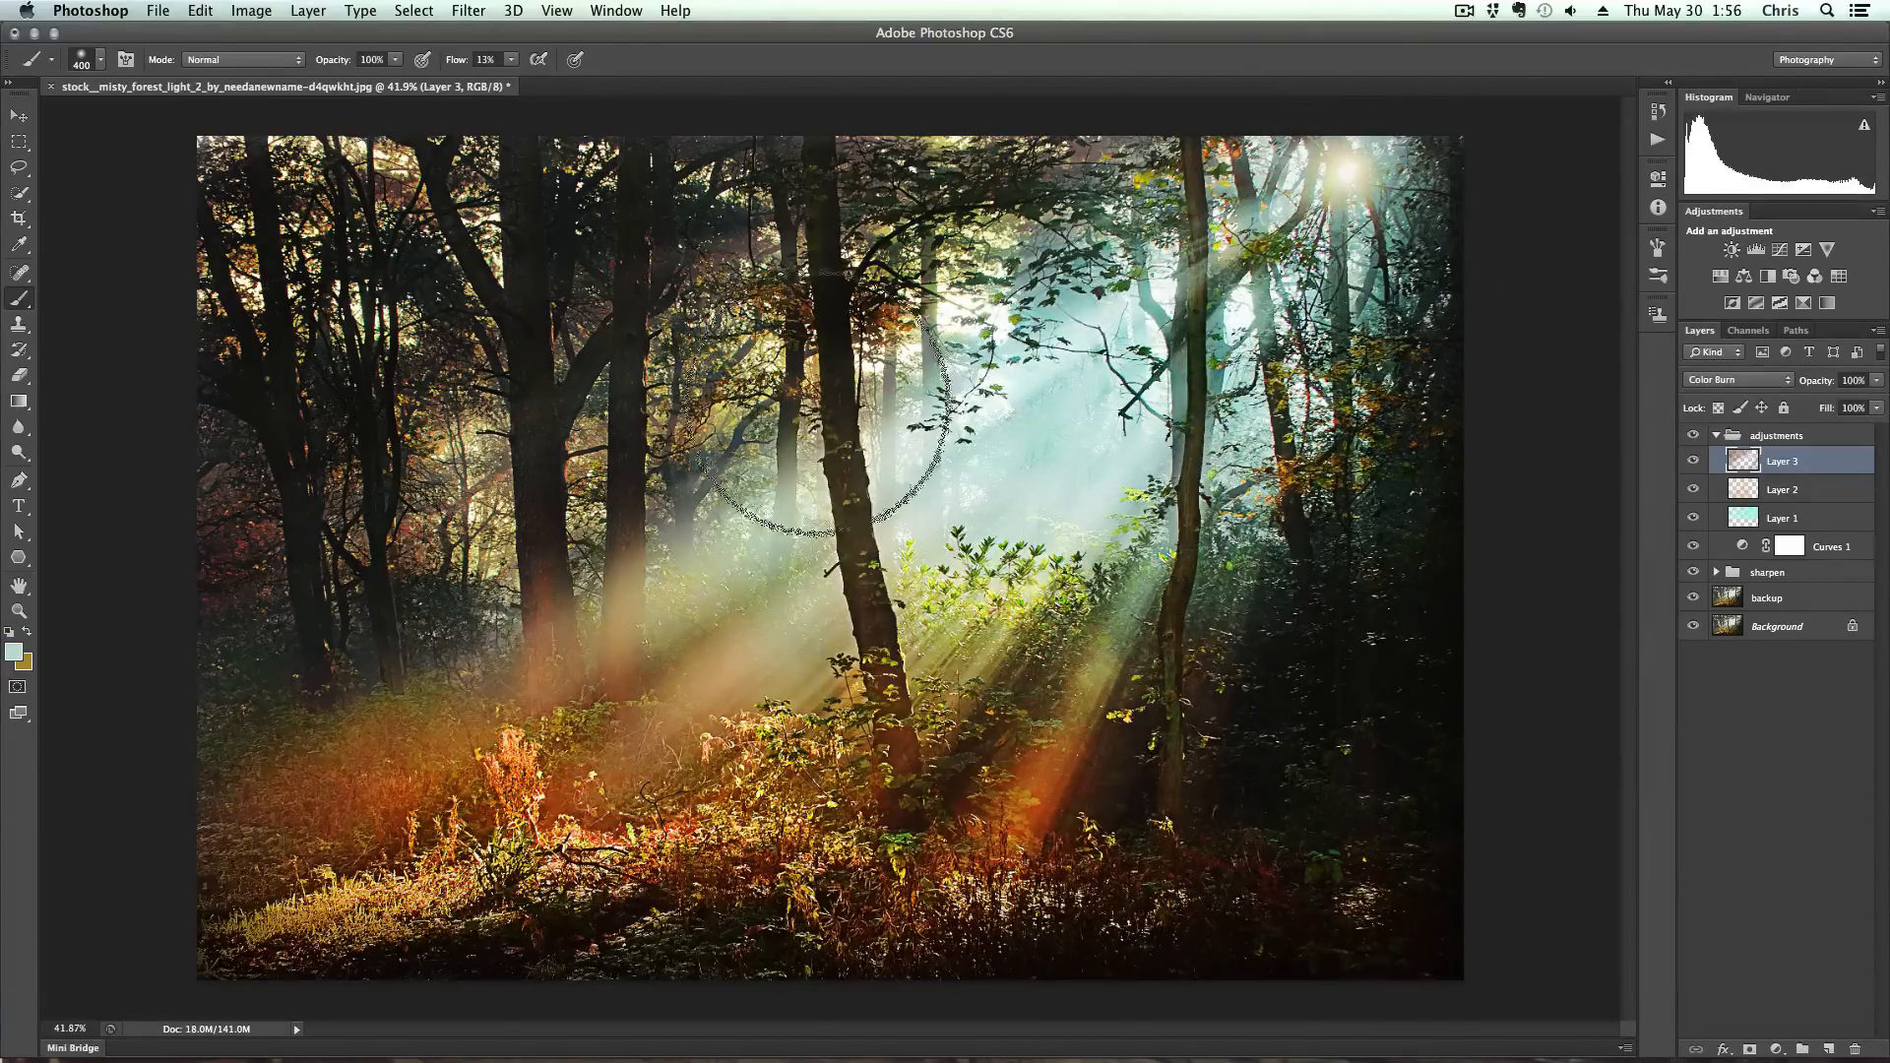
# Undo the last brush stroke on Layer 3 and reduce the layer's opacity to 77%
pyautogui.press('alt+super+z')
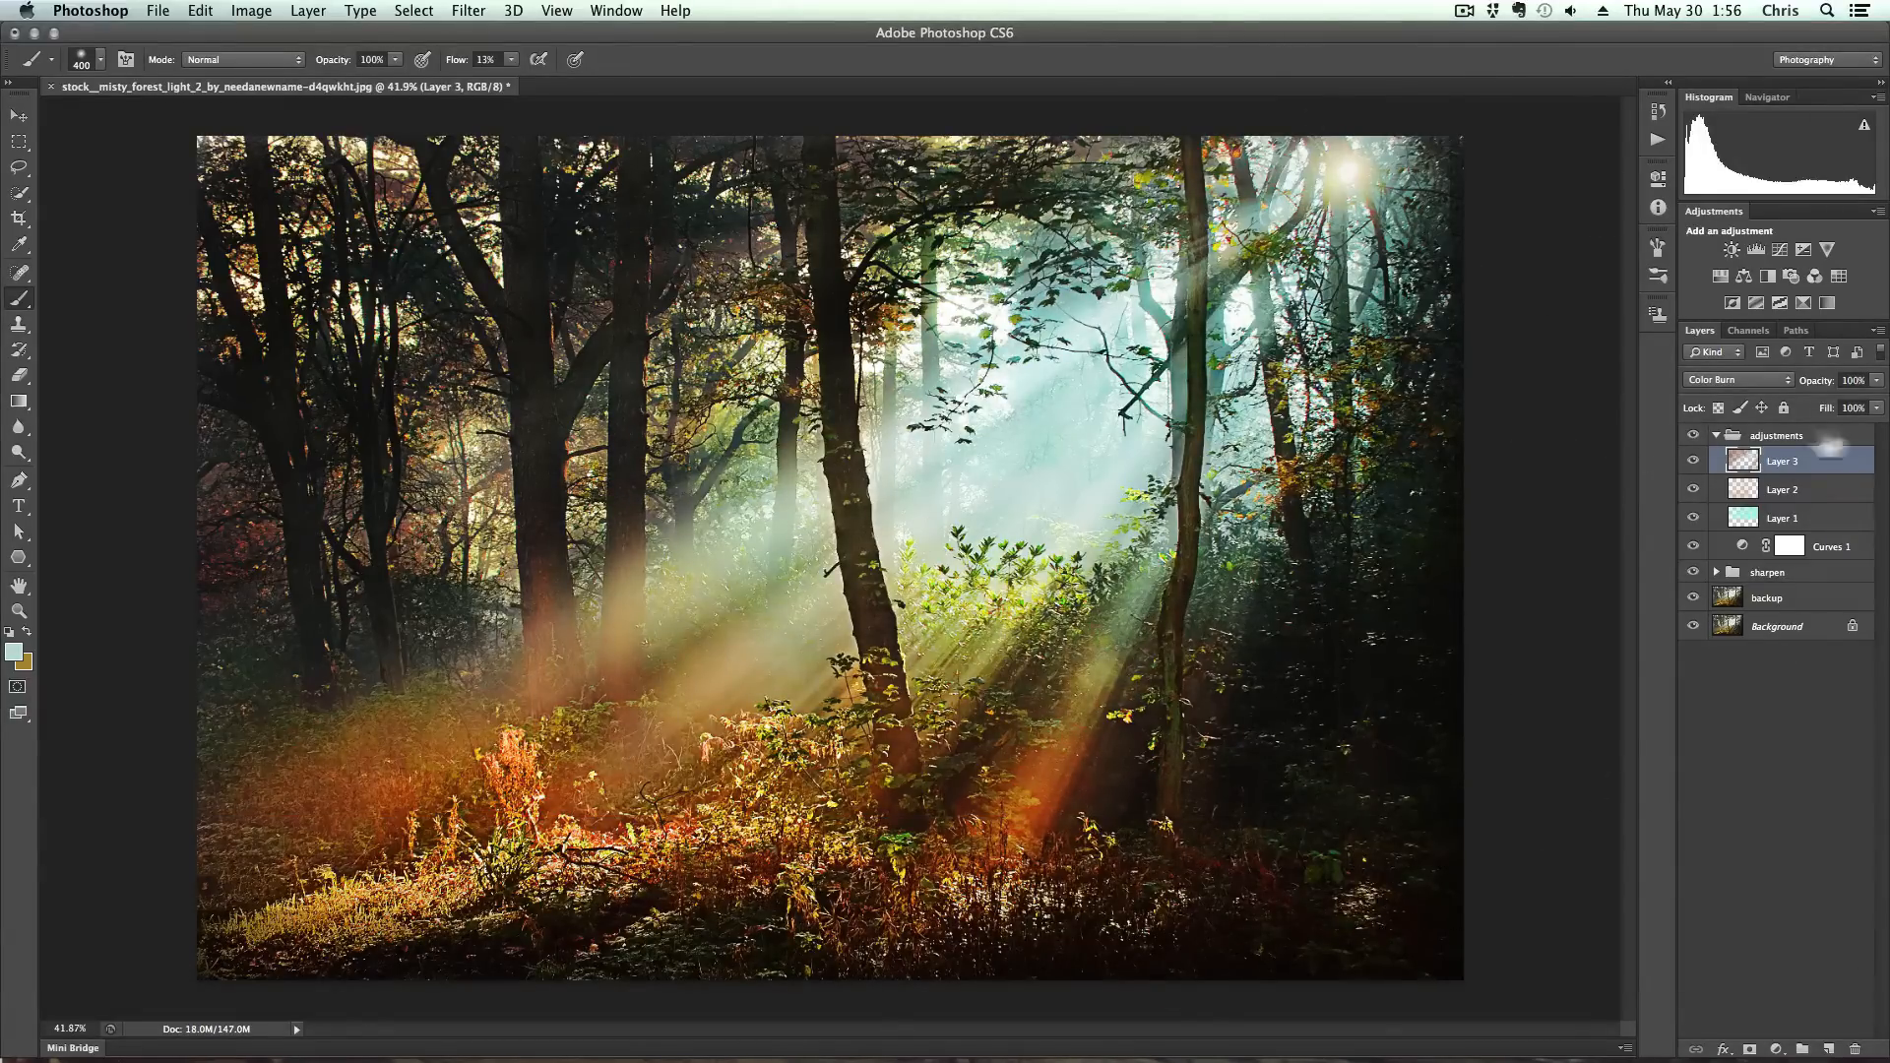
pyautogui.moveTo(1855, 399); pyautogui.dragTo(1856, 401)
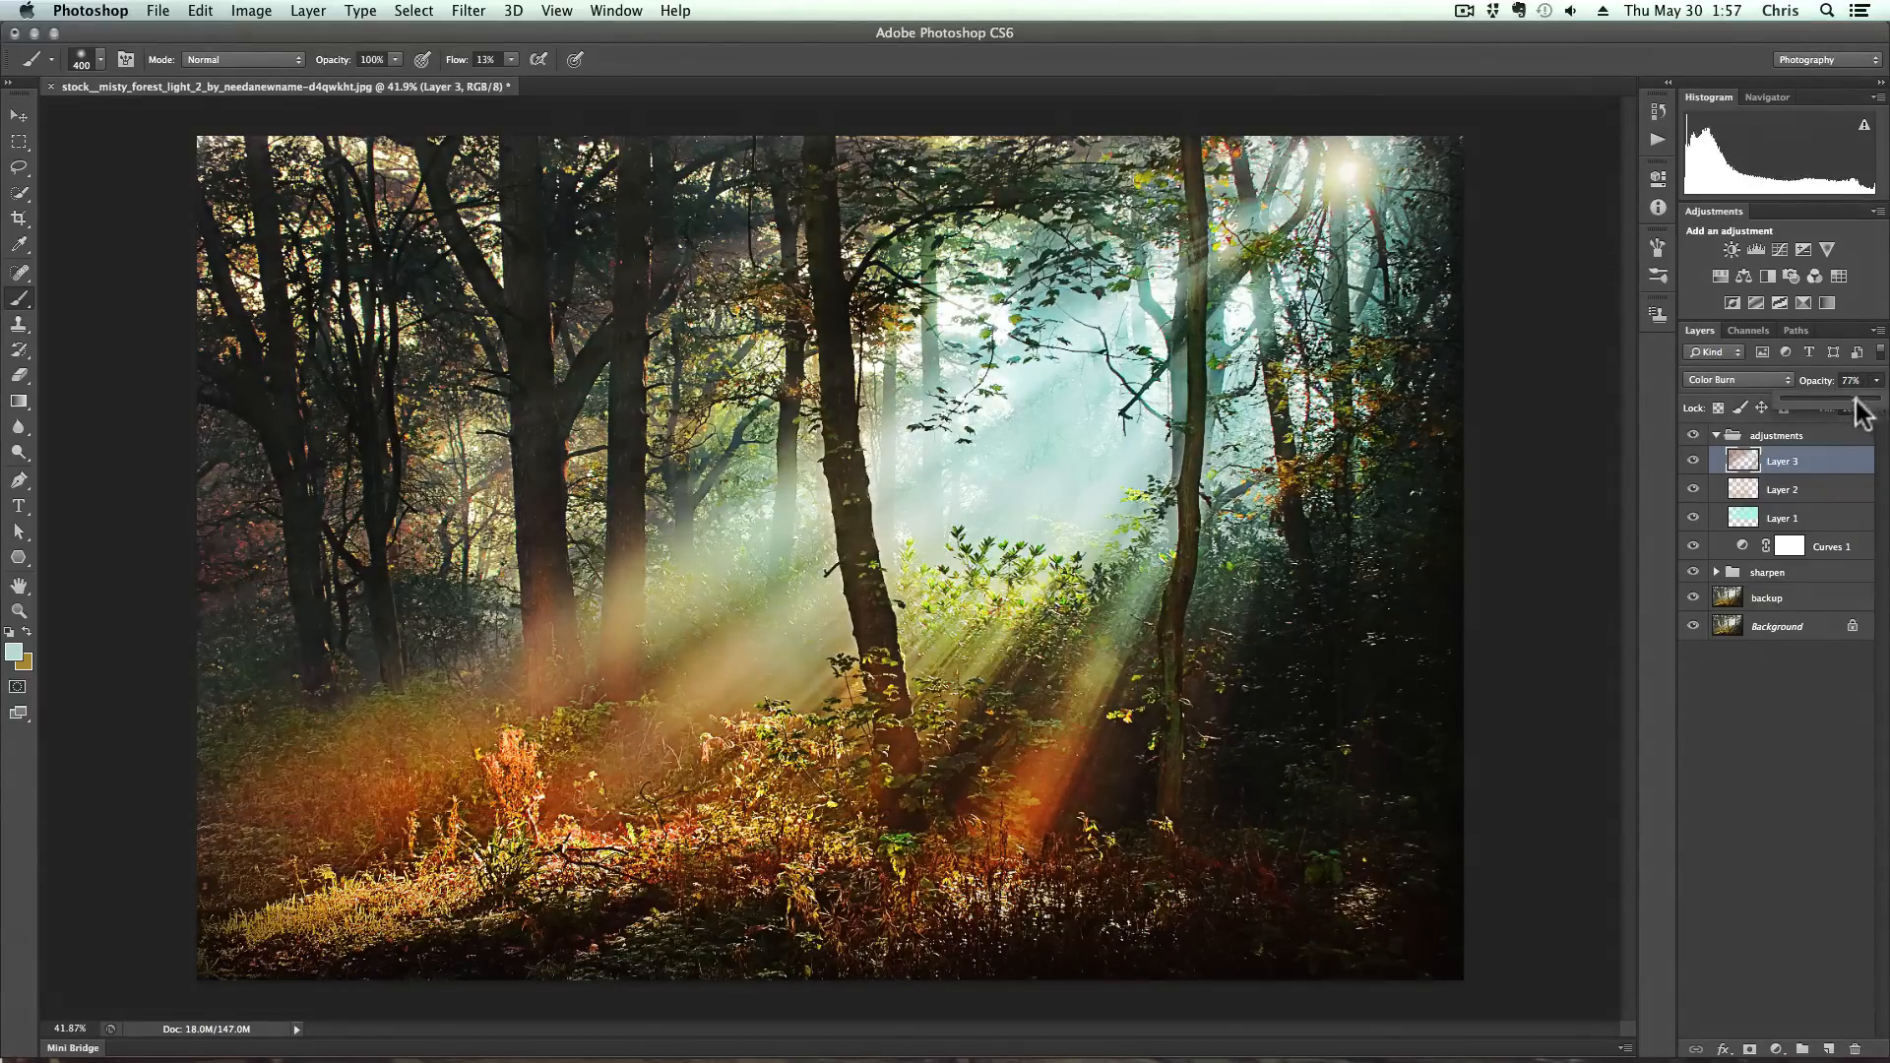
pyautogui.click(1817, 740)
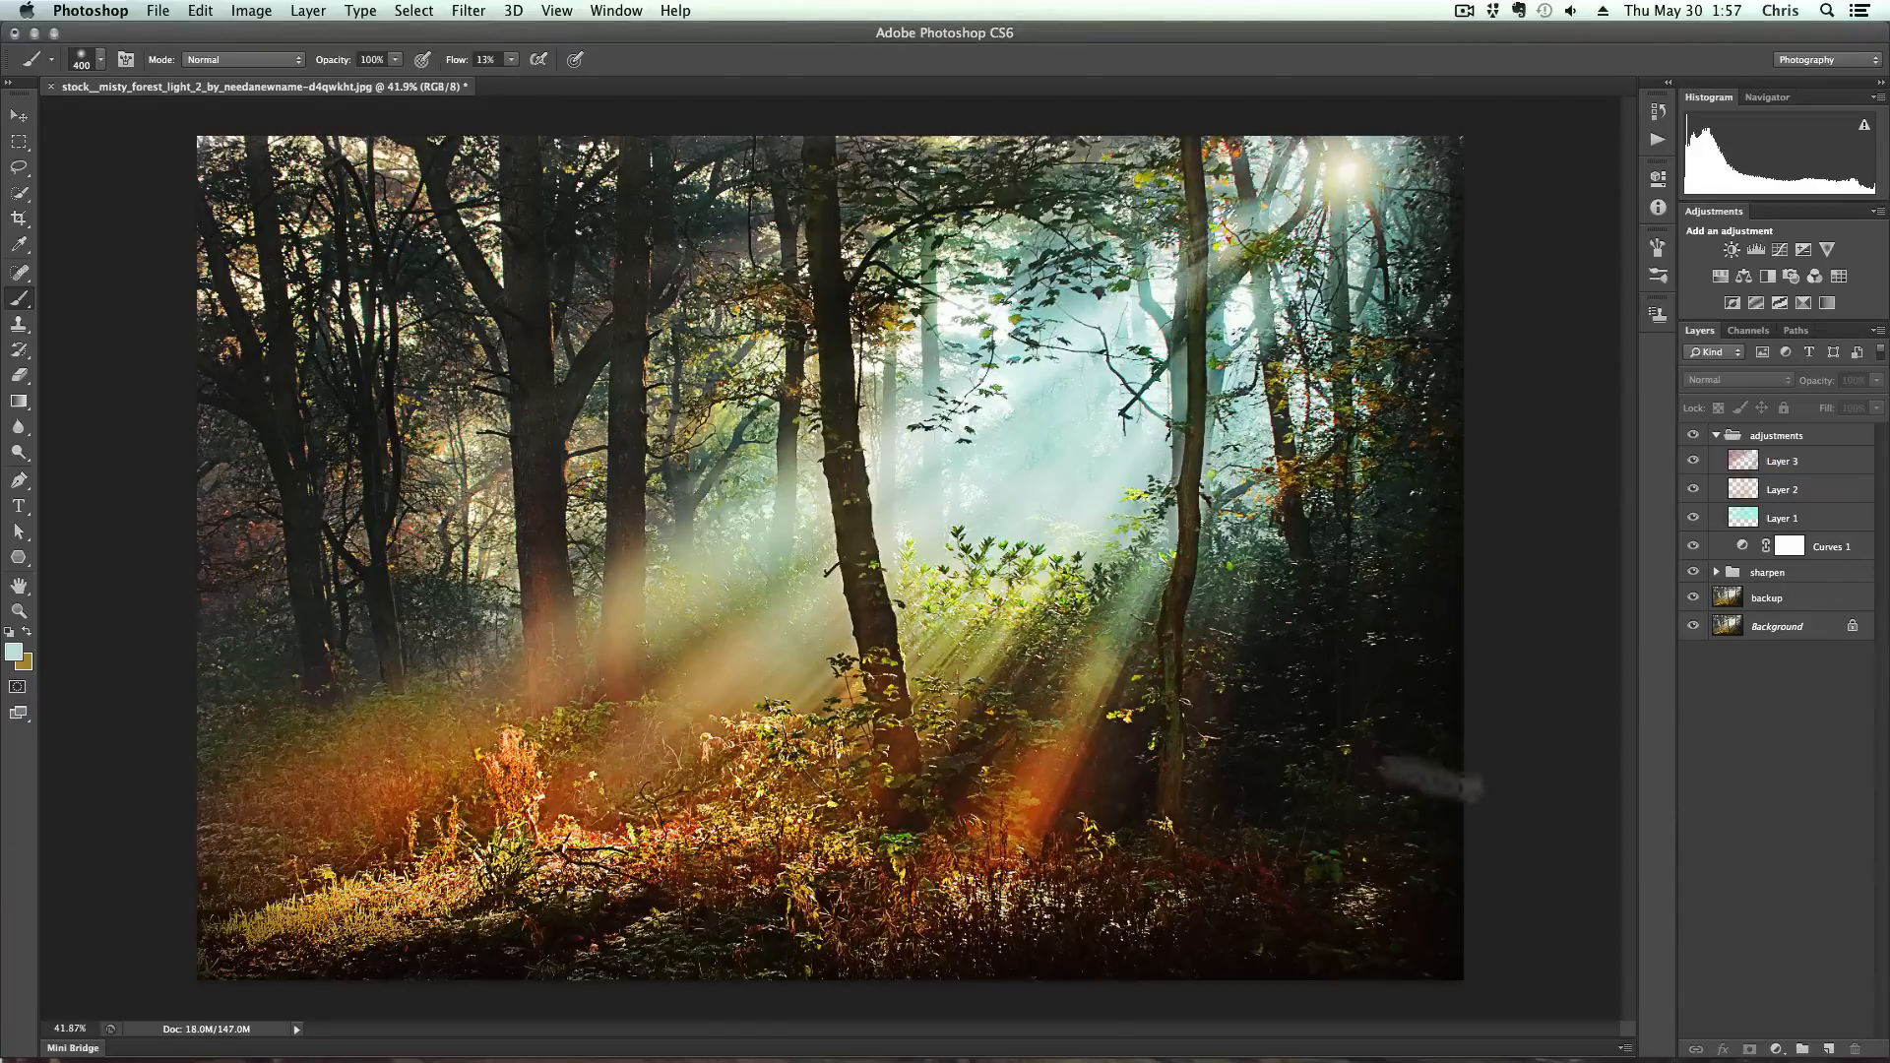
# Move the backup layer above the adjustments group and toggle its visibility to compare before and after, leaving it hidden
pyautogui.click(1787, 601)
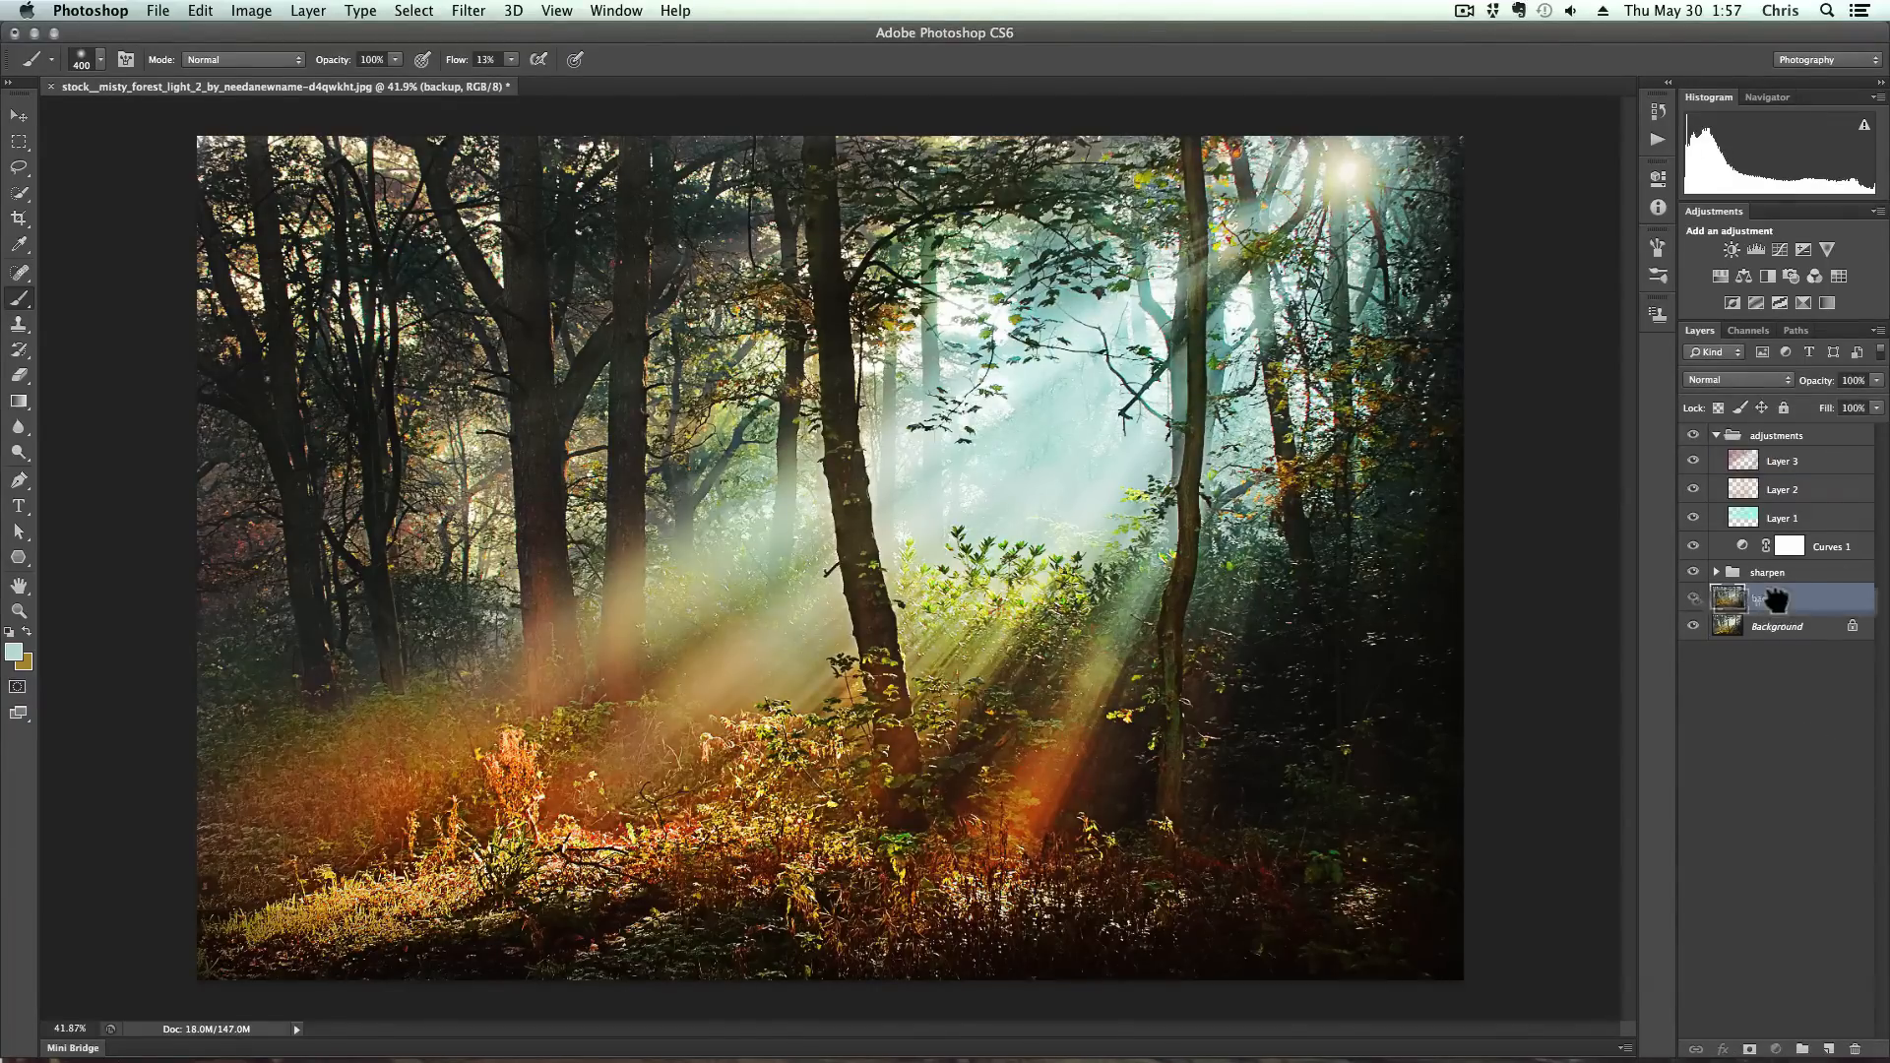
pyautogui.moveTo(1785, 507); pyautogui.dragTo(1782, 425)
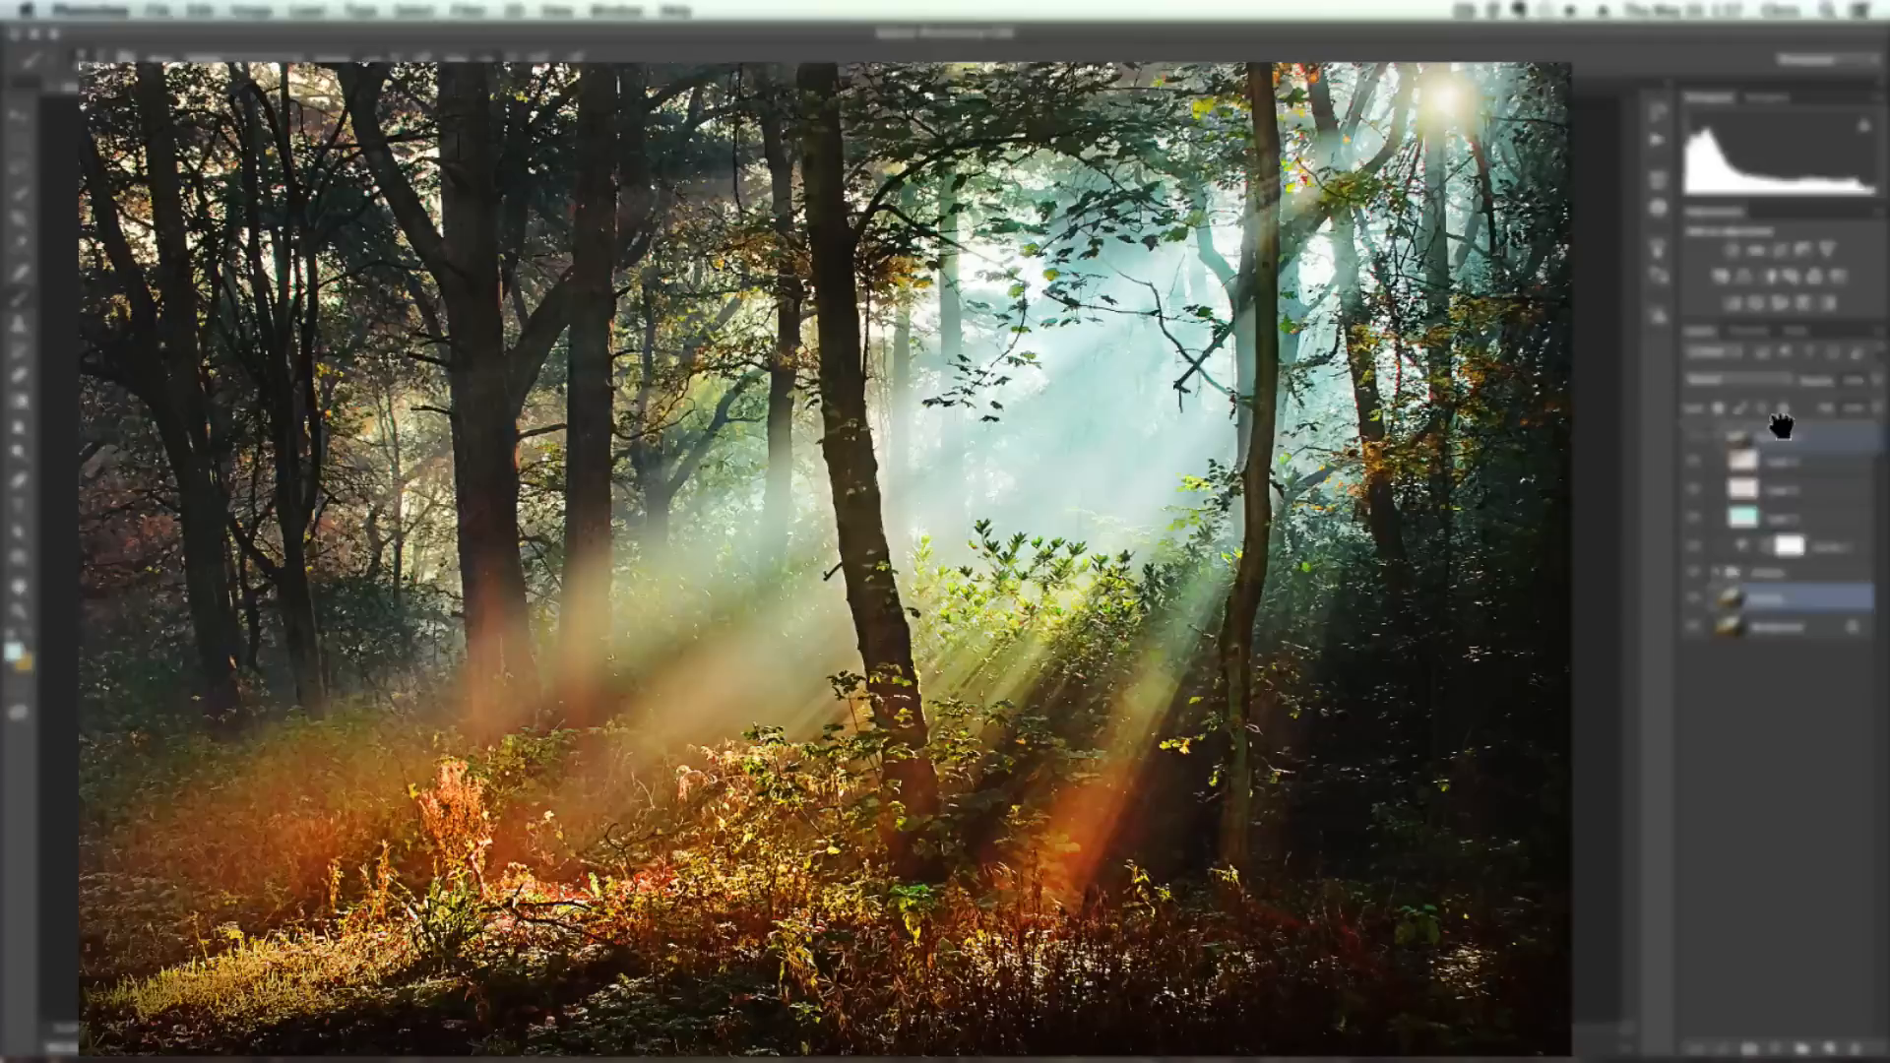
pyautogui.click(1693, 440)
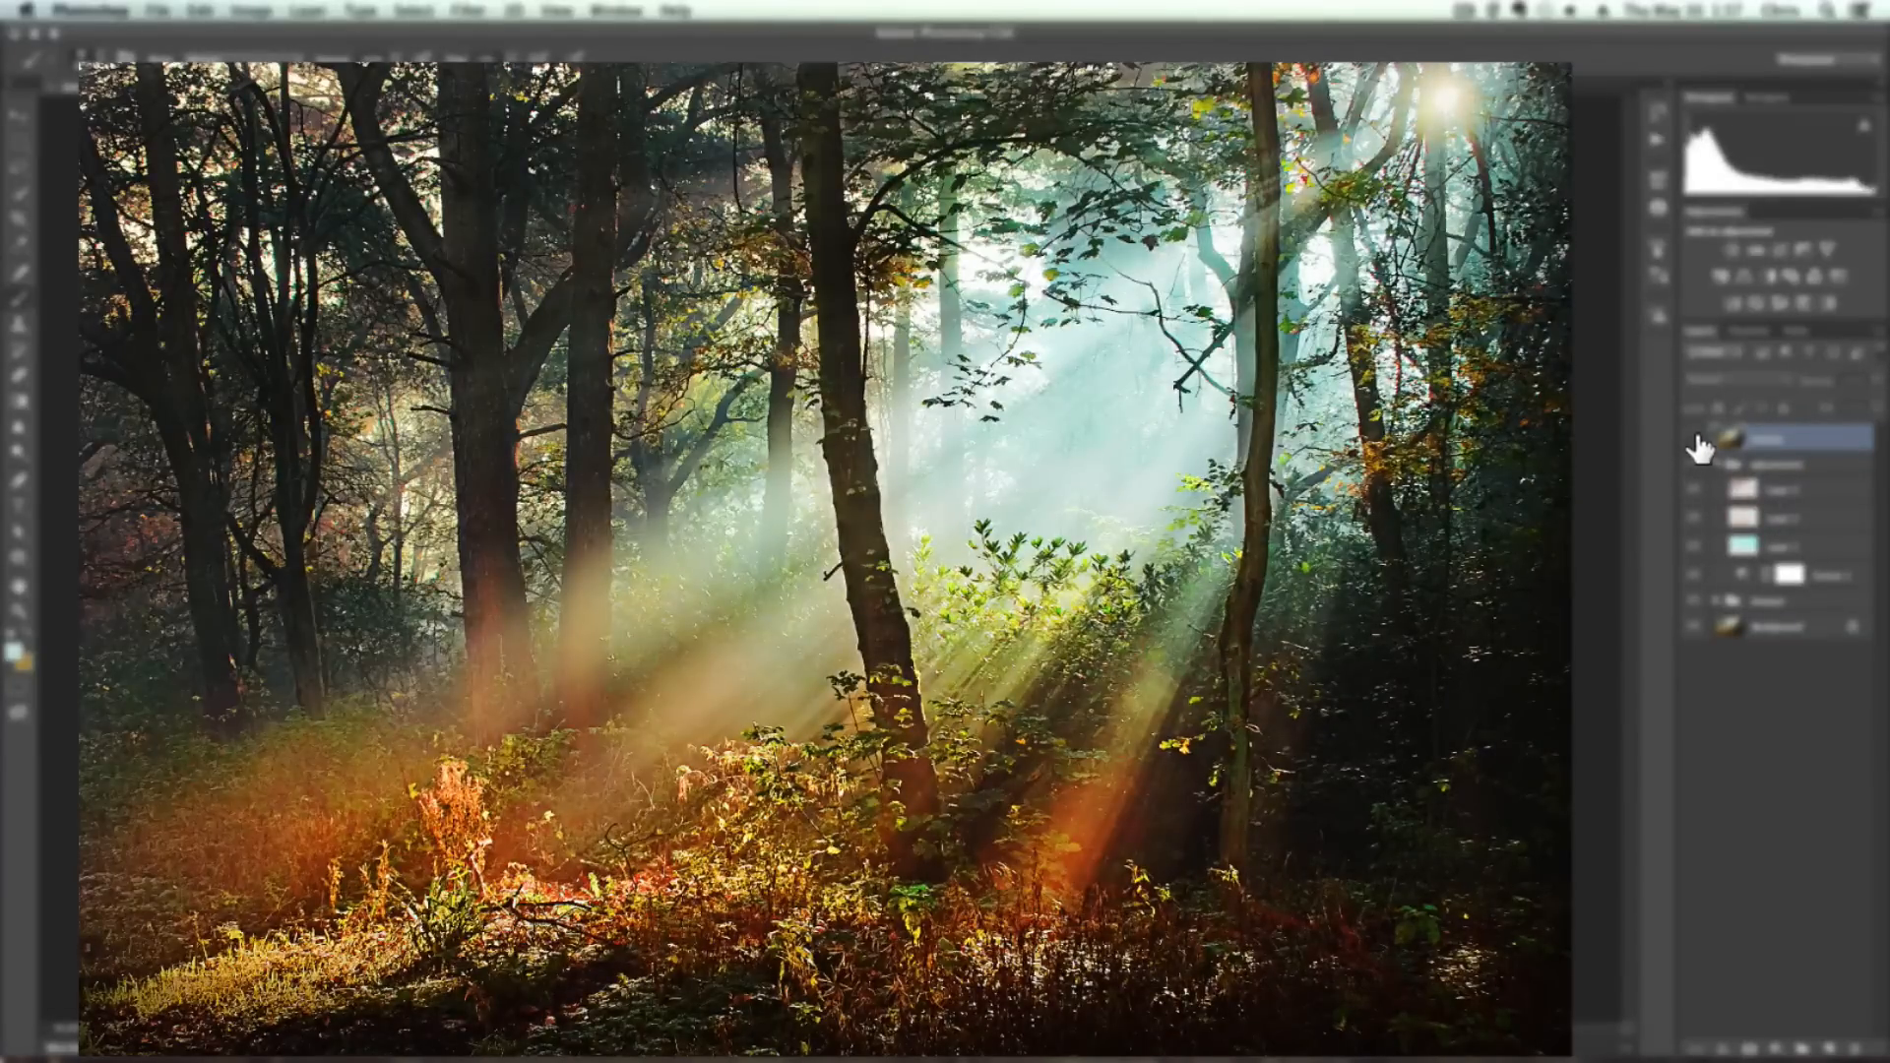
pyautogui.click(1693, 442)
pyautogui.click(1693, 440)
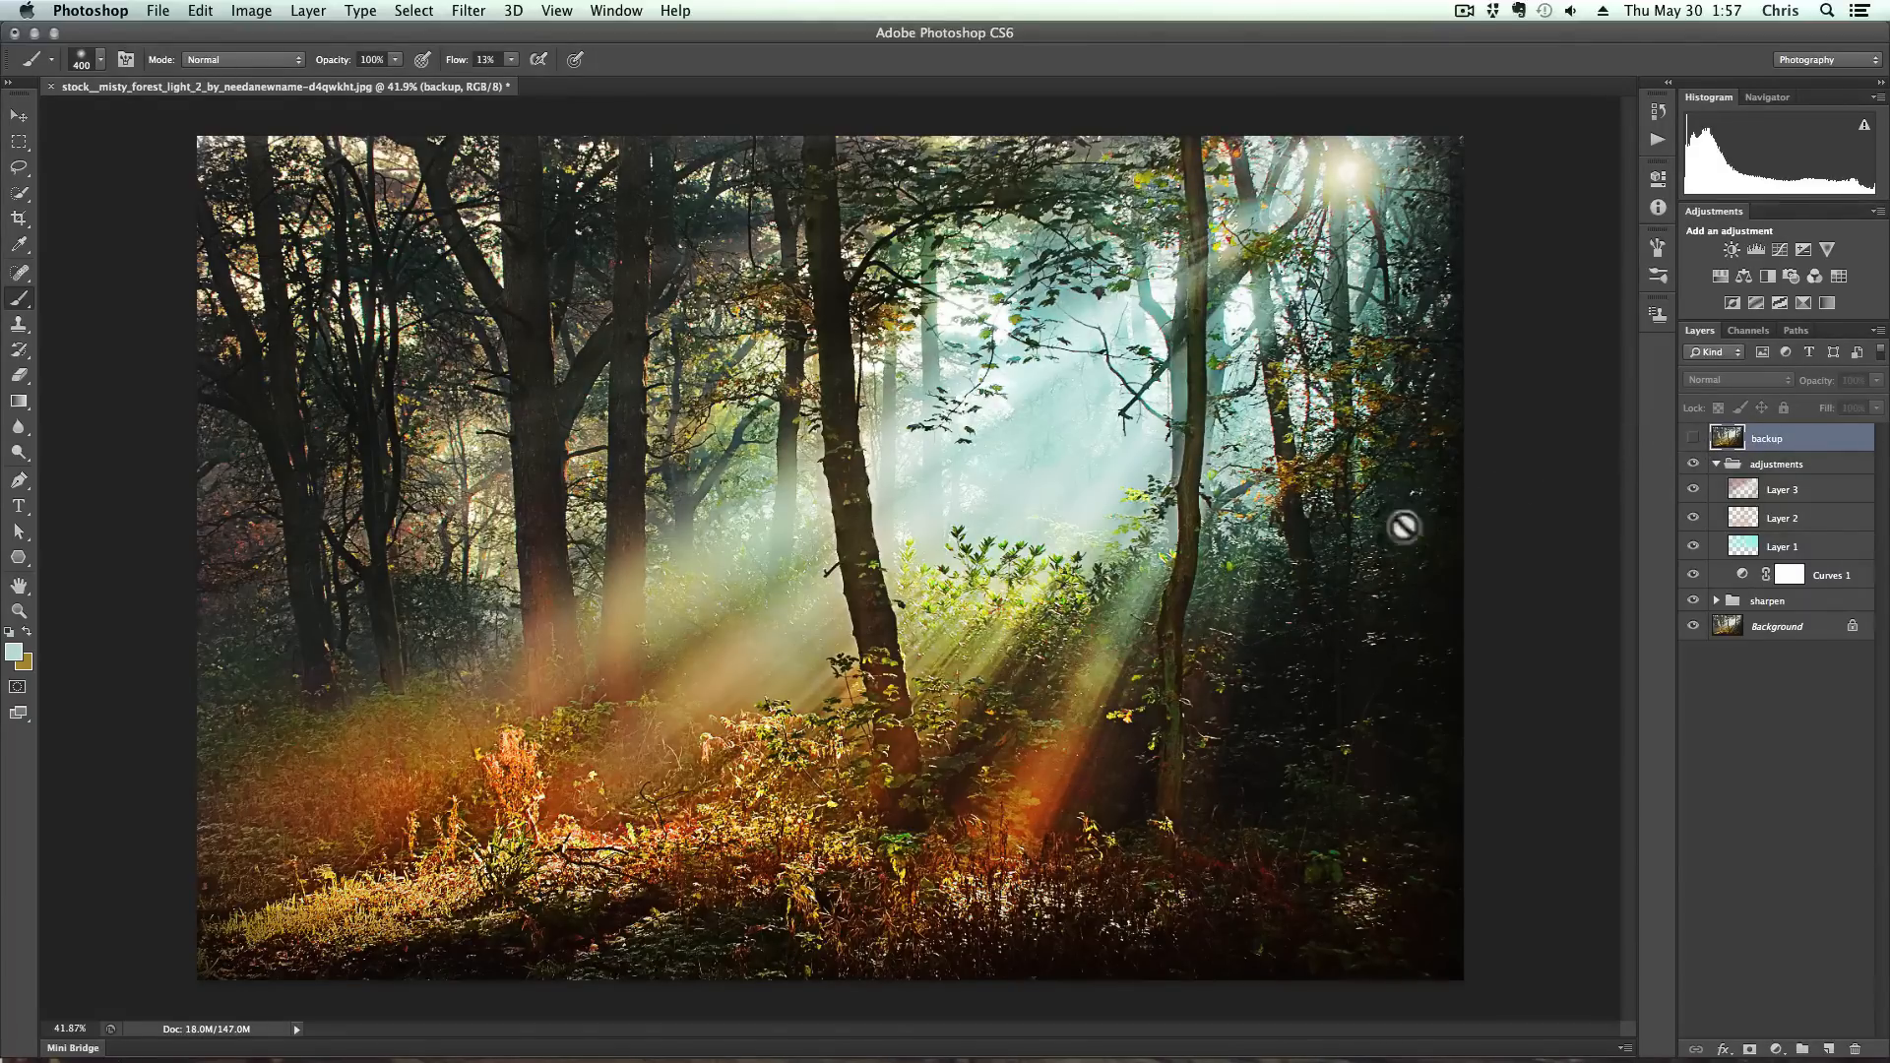
# Start saving the edited forest photo with Save As
pyautogui.click(158, 11)
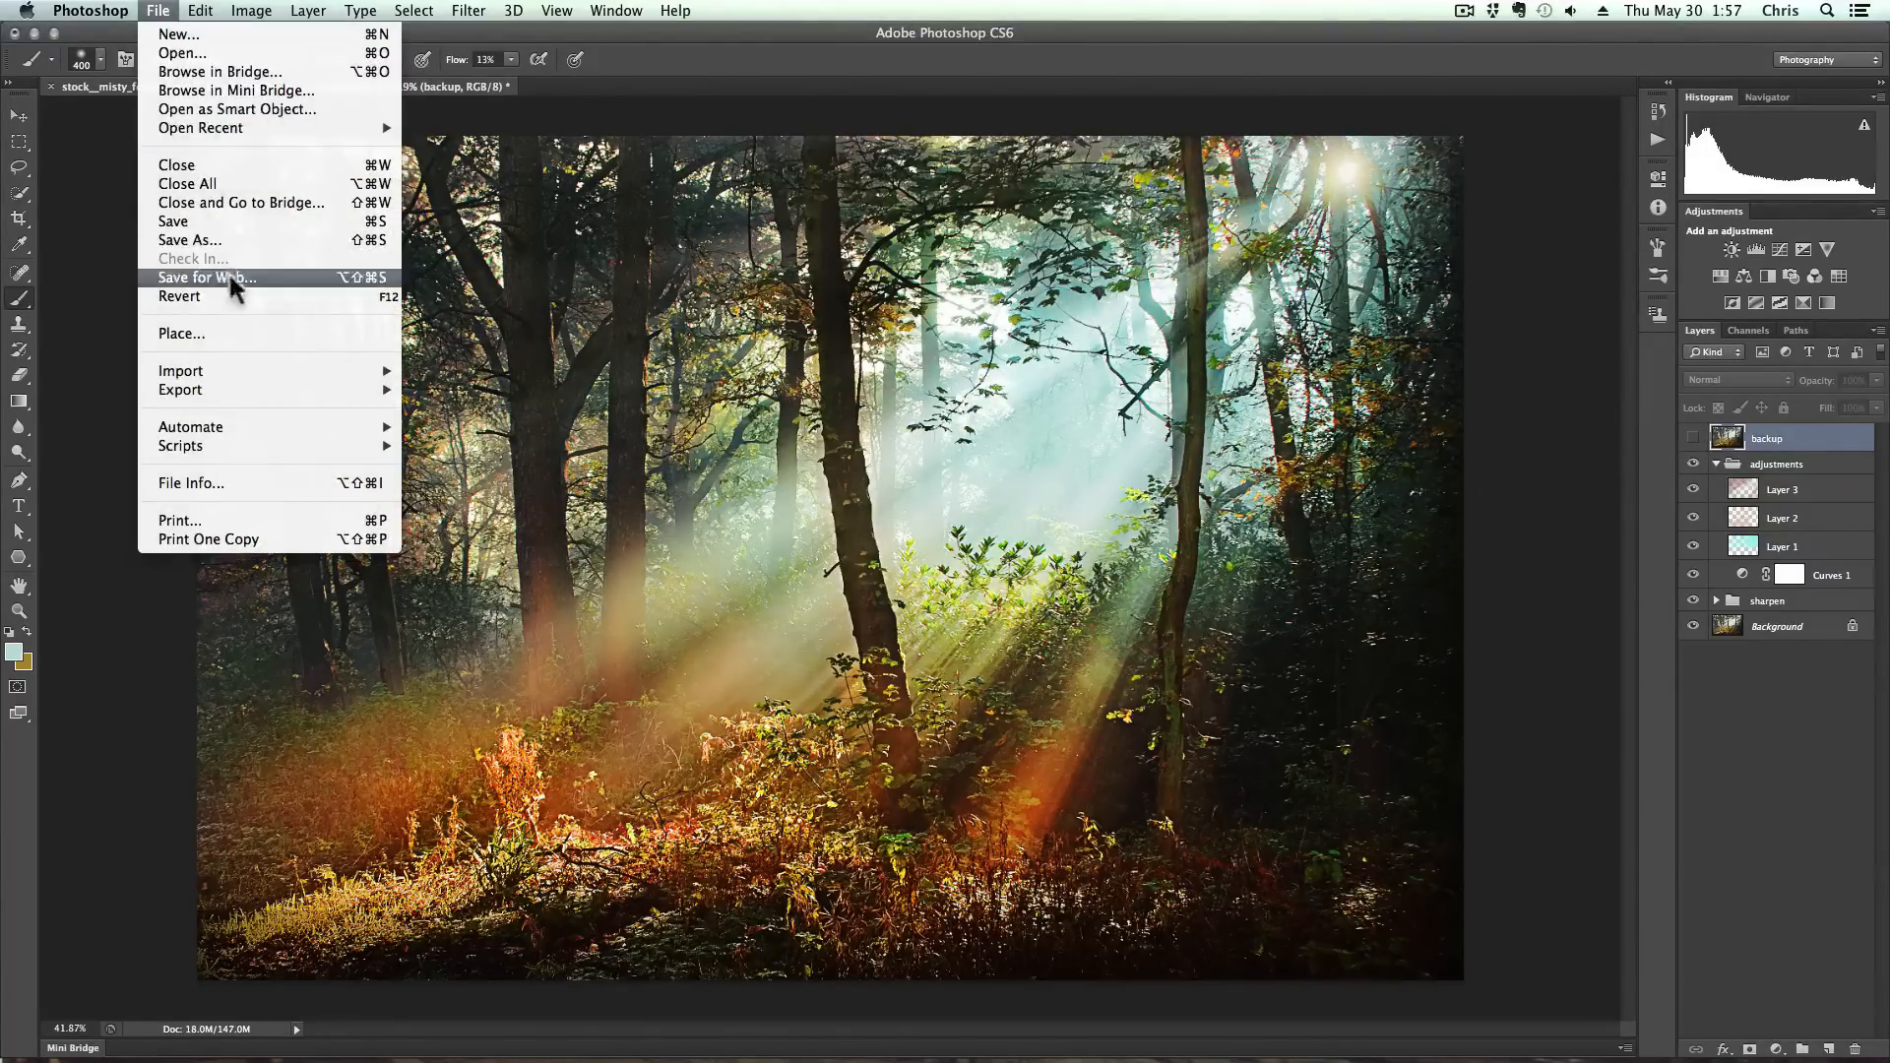
pyautogui.click(249, 245)
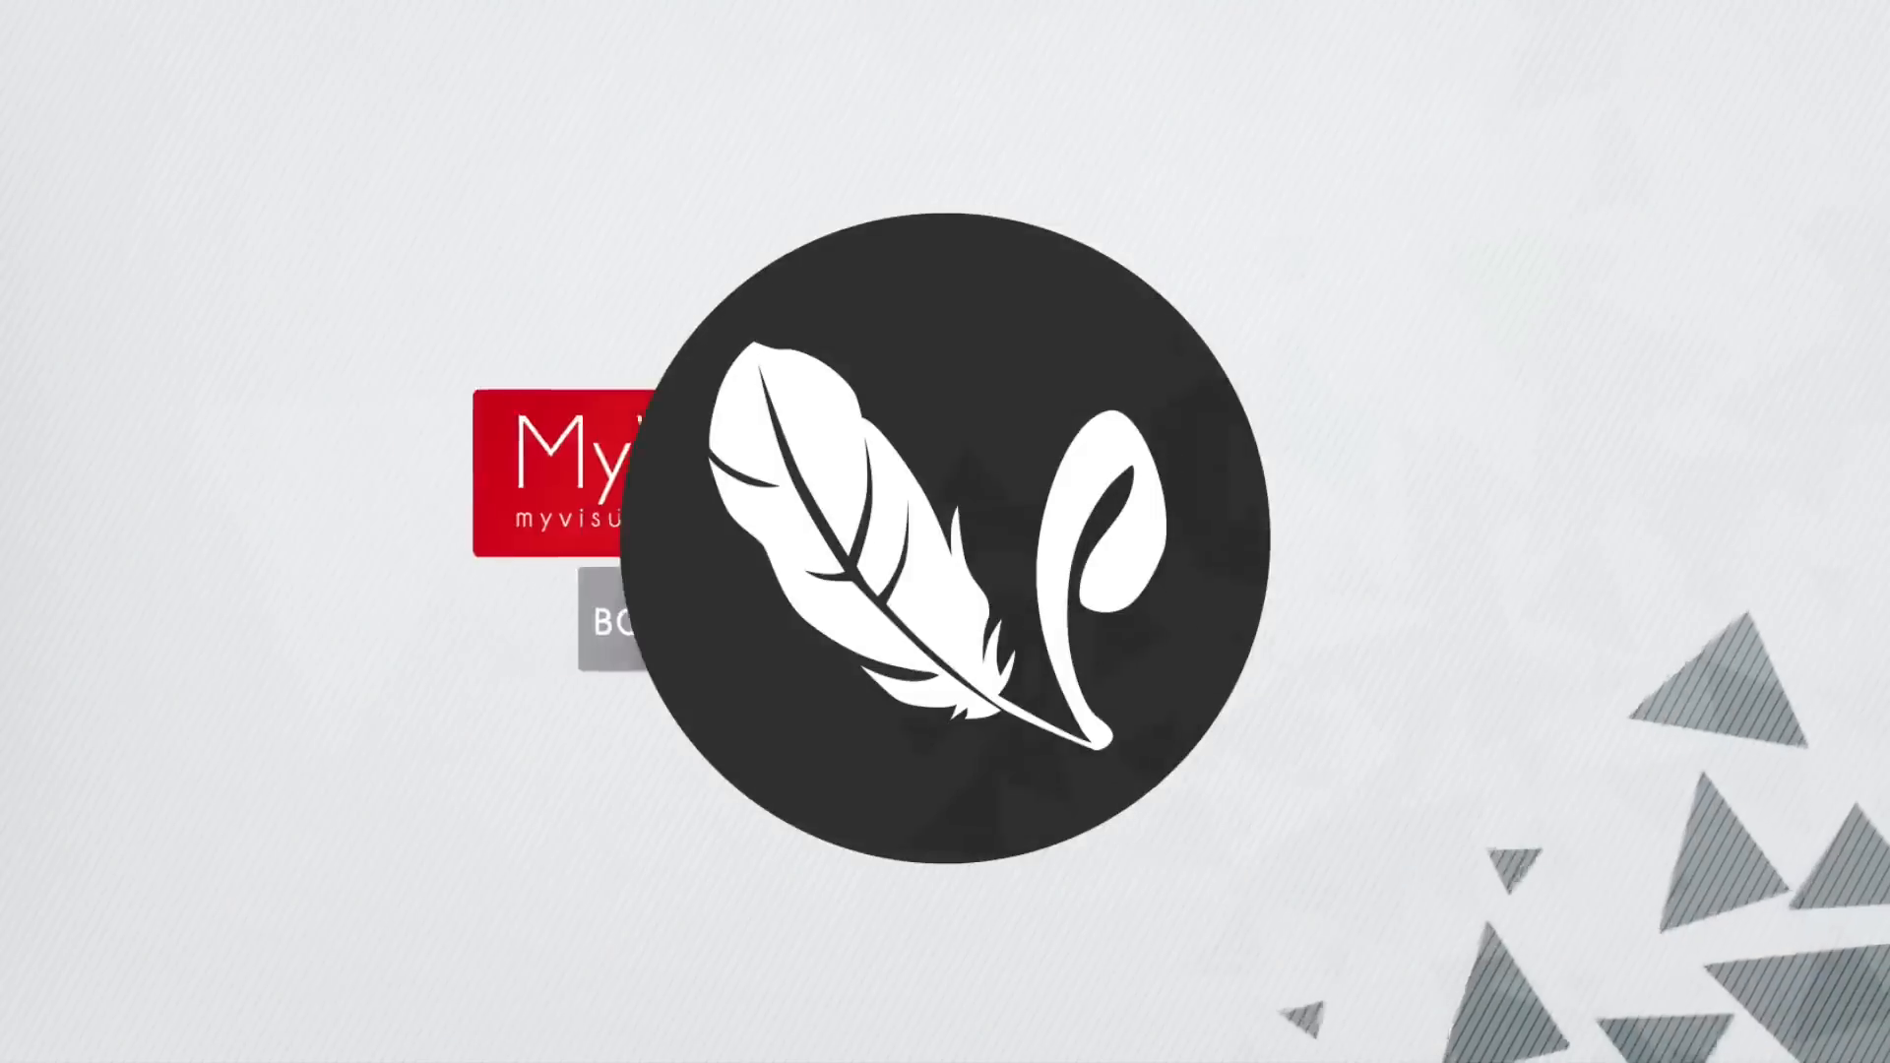